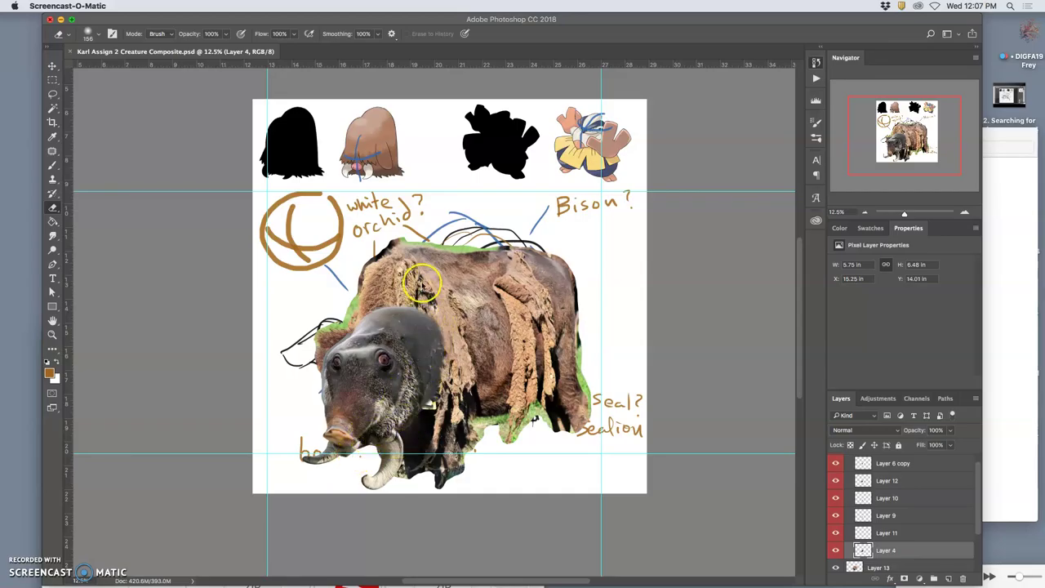
Step: Erase fur above the head, compare with Layer 4 hidden and shown, then set eraser opacity to 51%
mouse_move(423, 282)
mouse_down()
mouse_move(475, 286)
mouse_move(388, 325)
mouse_move(484, 325)
mouse_move(451, 329)
mouse_move(432, 309)
mouse_move(444, 266)
mouse_move(428, 260)
mouse_move(405, 273)
mouse_move(363, 341)
mouse_up()
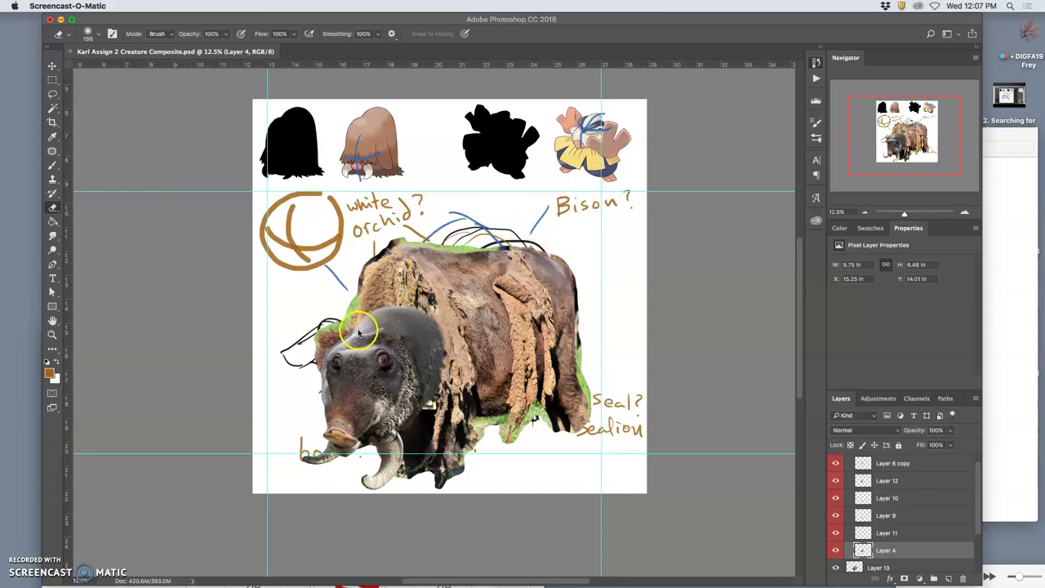
click(835, 551)
click(835, 550)
click(835, 551)
click(835, 551)
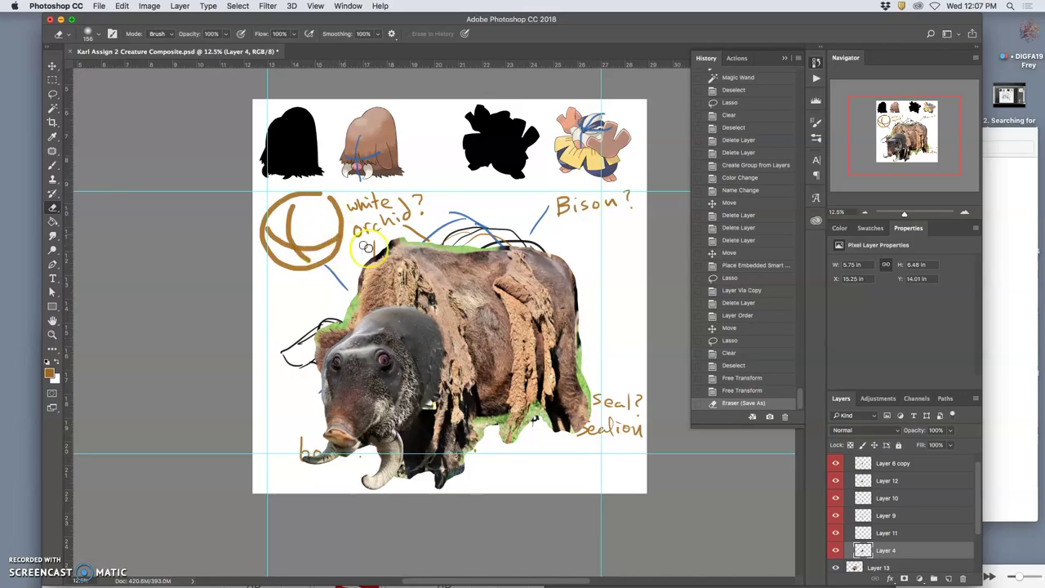
click(448, 355)
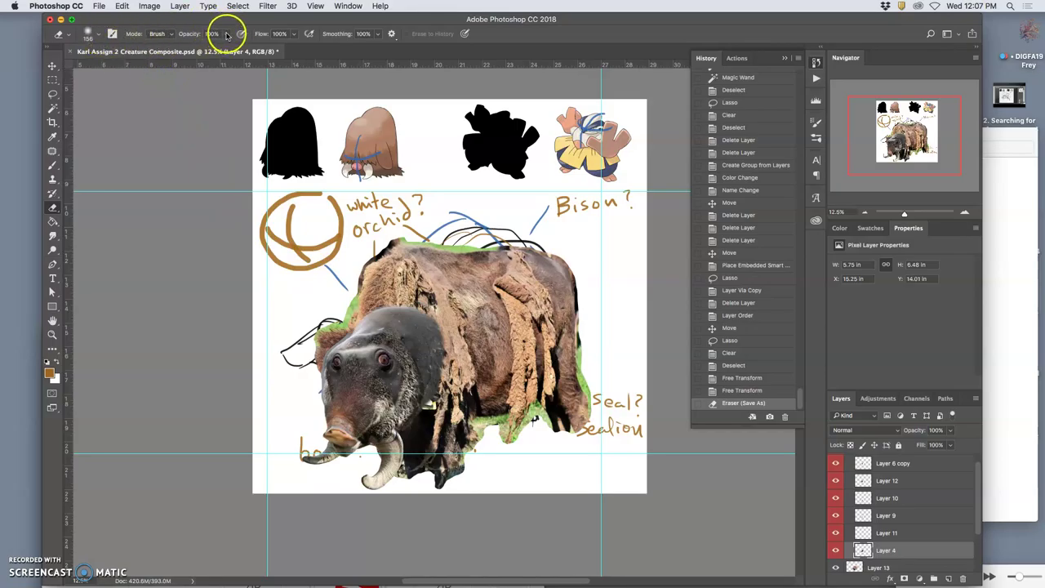
mouse_move(226, 34)
mouse_down()
mouse_move(219, 51)
mouse_move(156, 68)
mouse_up()
Step: Enlarge the eraser to 220 px, erase a little bison fur, and lower opacity to 19%
click(90, 34)
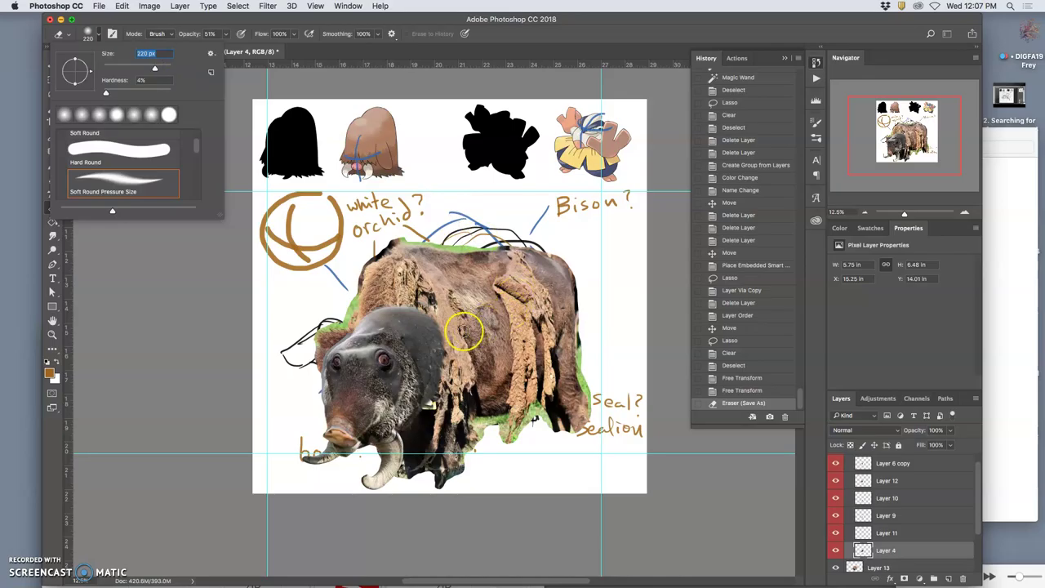
click(441, 327)
click(439, 328)
drag(435, 335, 423, 310)
drag(227, 34, 205, 45)
click(417, 306)
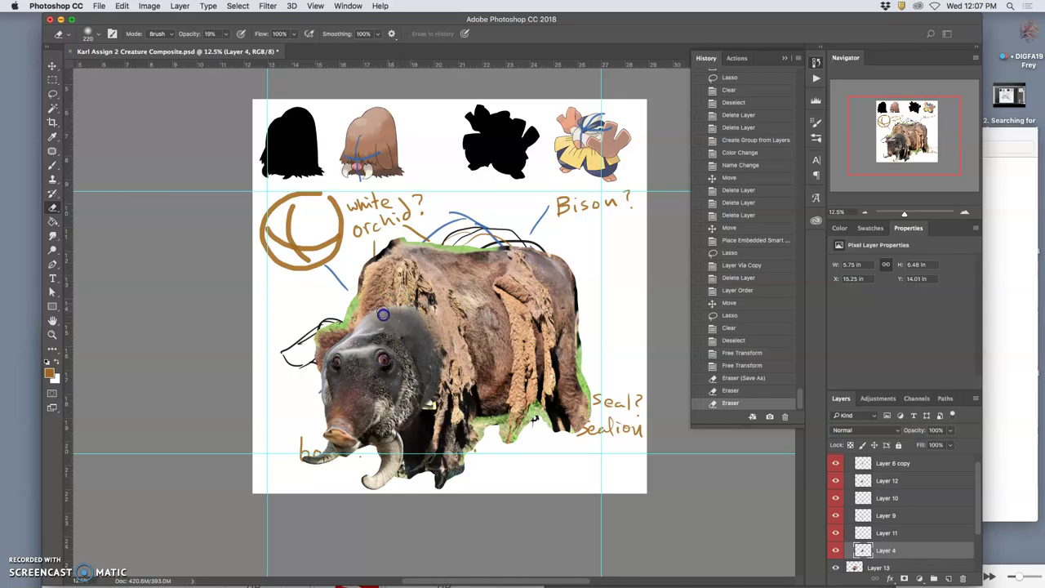
Step: Fade the bison's shoulder fur with repeated light eraser dabs
click(378, 307)
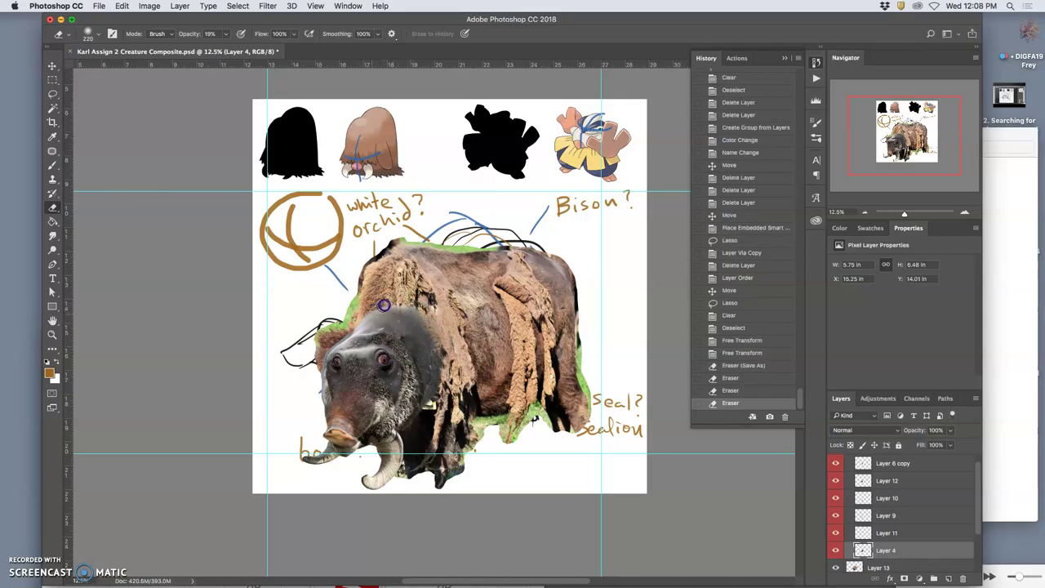
click(390, 306)
click(393, 314)
click(394, 295)
click(394, 304)
click(401, 308)
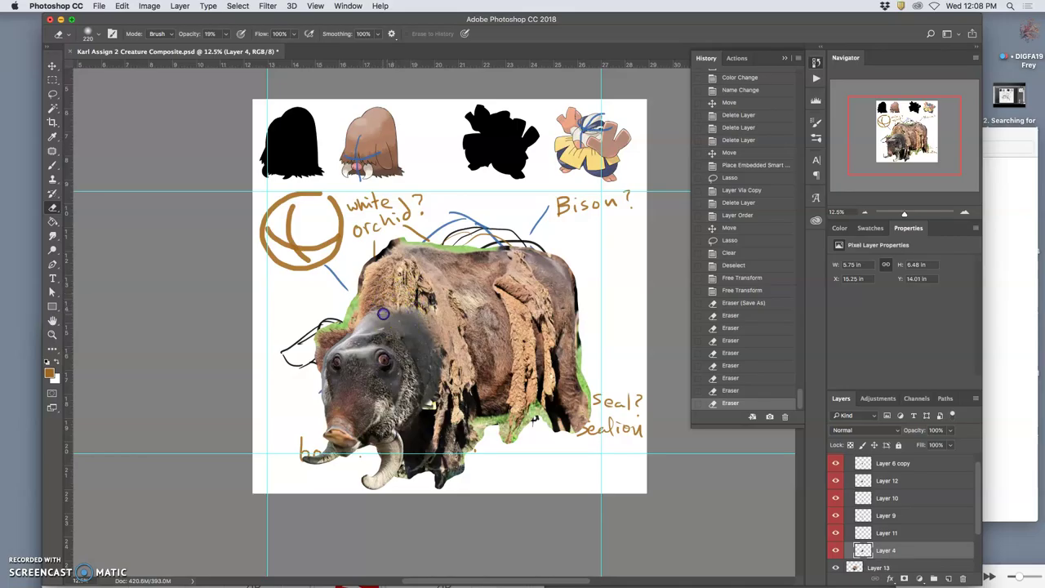
click(395, 309)
click(400, 320)
click(408, 334)
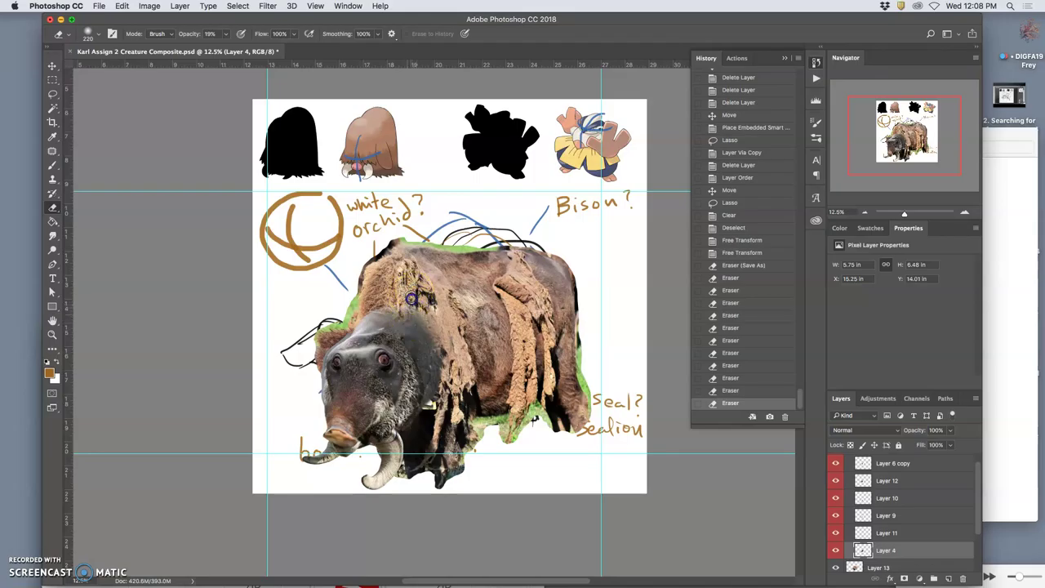
click(401, 307)
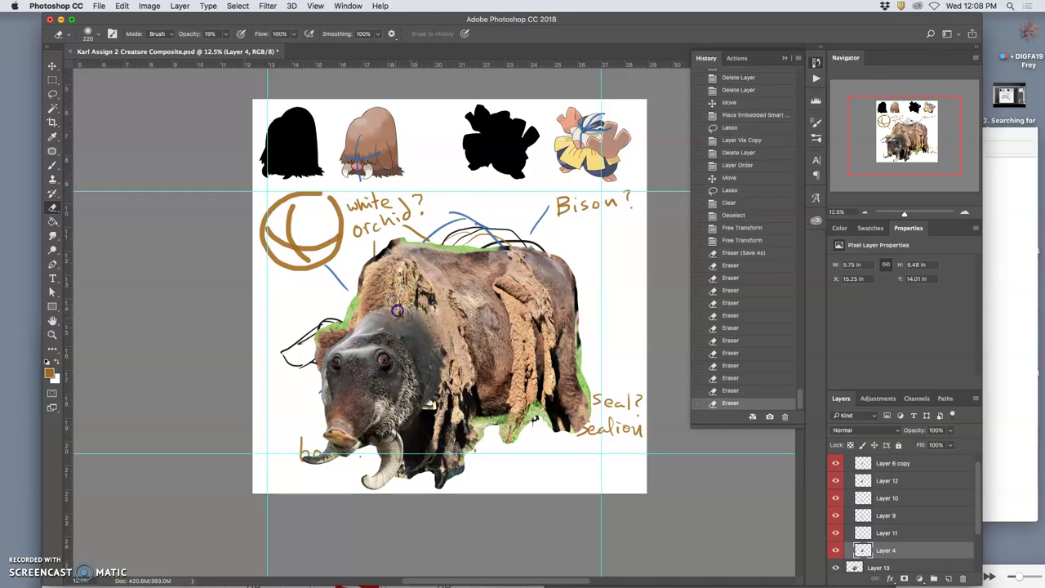
click(390, 312)
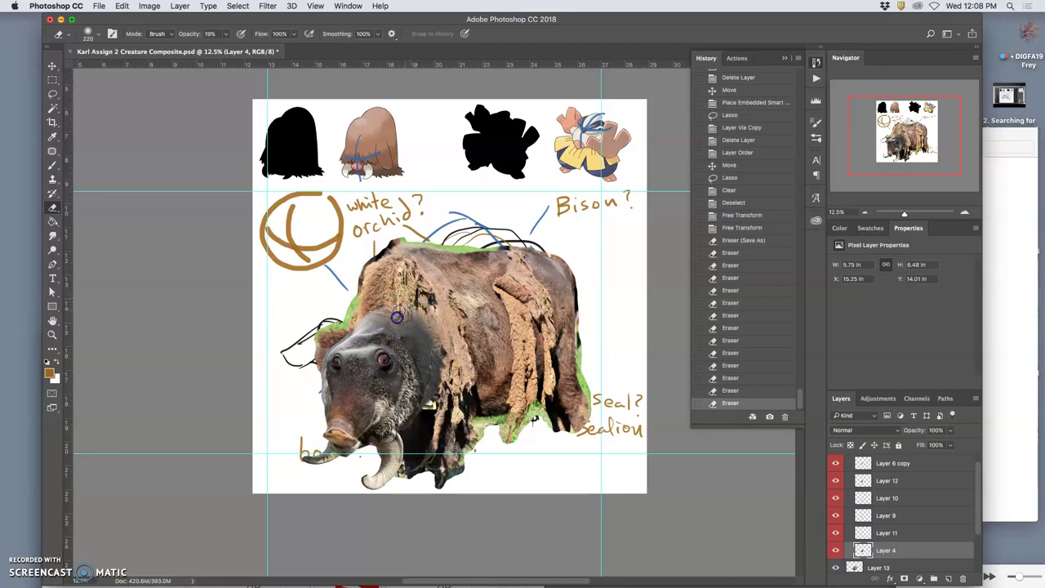
Step: Blend the shoulder fur into the edge of the animal head
click(361, 318)
drag(359, 320, 369, 311)
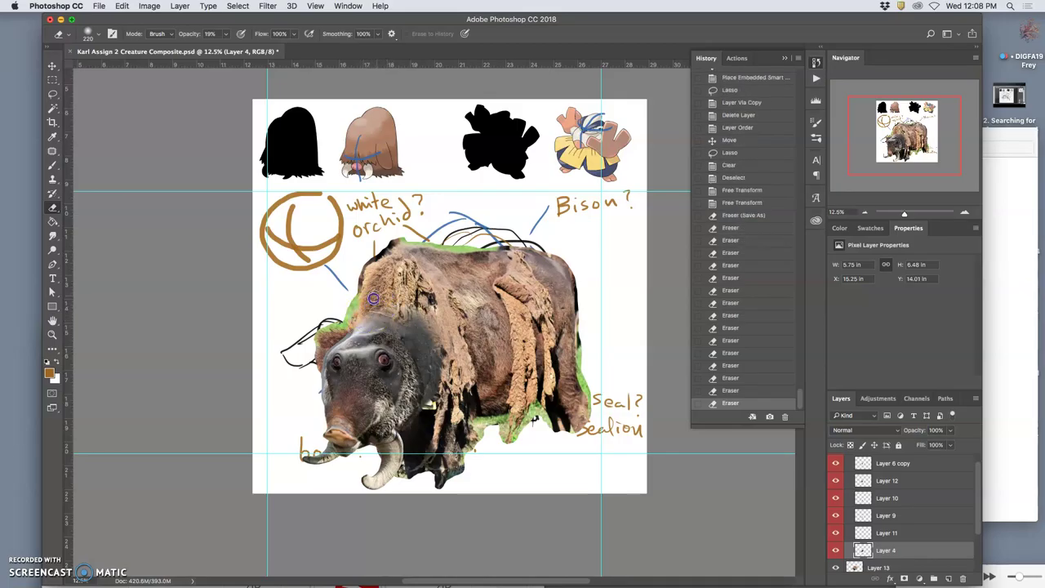
click(364, 323)
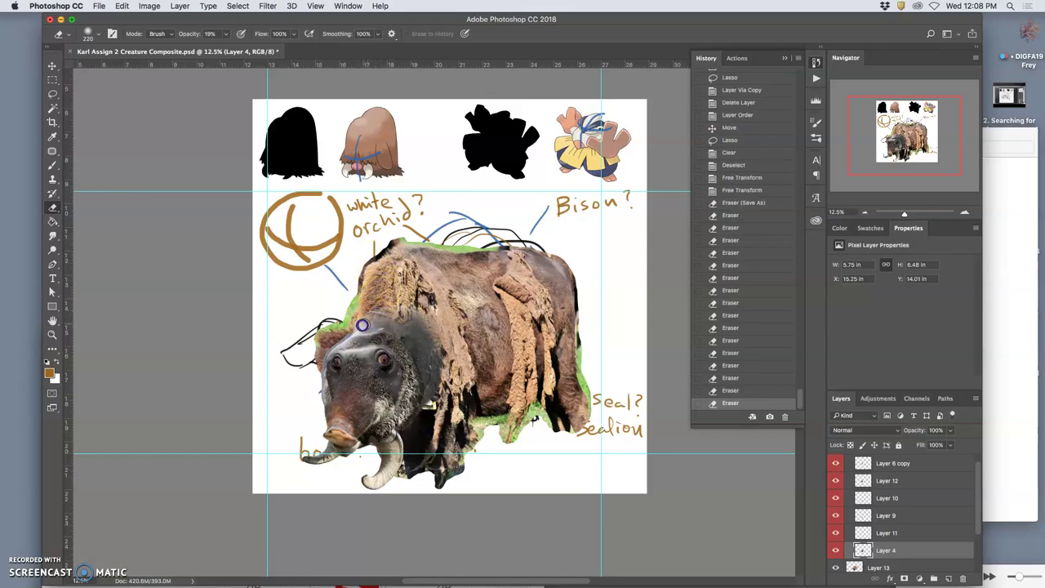
drag(371, 327, 352, 329)
click(359, 328)
click(377, 322)
click(388, 317)
click(387, 317)
click(387, 317)
click(362, 324)
click(358, 321)
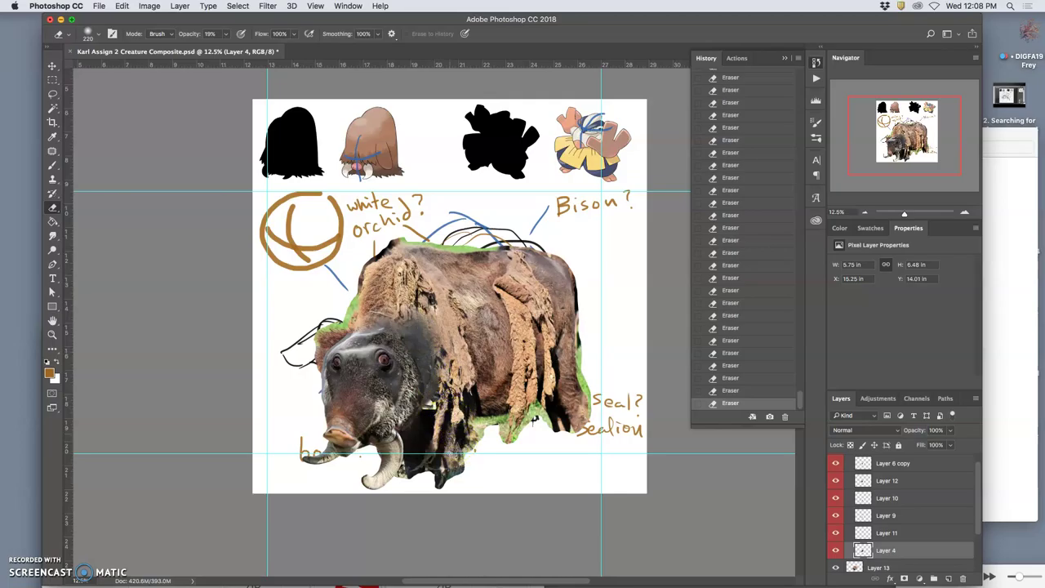
Step: Lightly erase fur on the bison's neck and down its side
click(430, 341)
drag(430, 341, 419, 337)
click(430, 393)
click(495, 336)
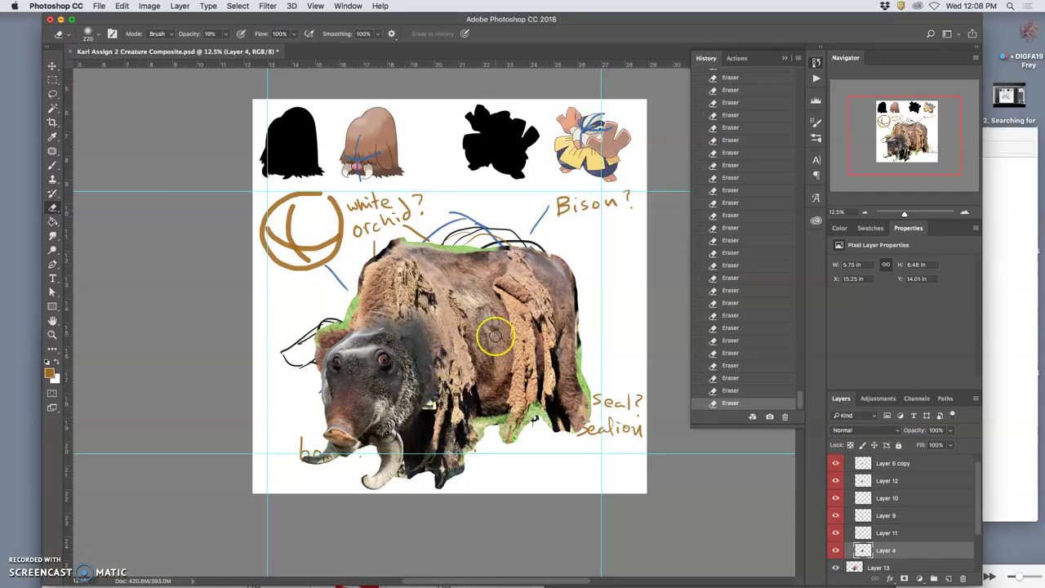
mouse_move(496, 337)
mouse_down()
mouse_move(526, 346)
mouse_move(522, 394)
mouse_move(482, 297)
mouse_move(507, 323)
mouse_move(490, 329)
mouse_move(467, 314)
mouse_up()
Step: Save the composite and select Layer 13, collapsing the Head group
key(cmd+s)
click(869, 544)
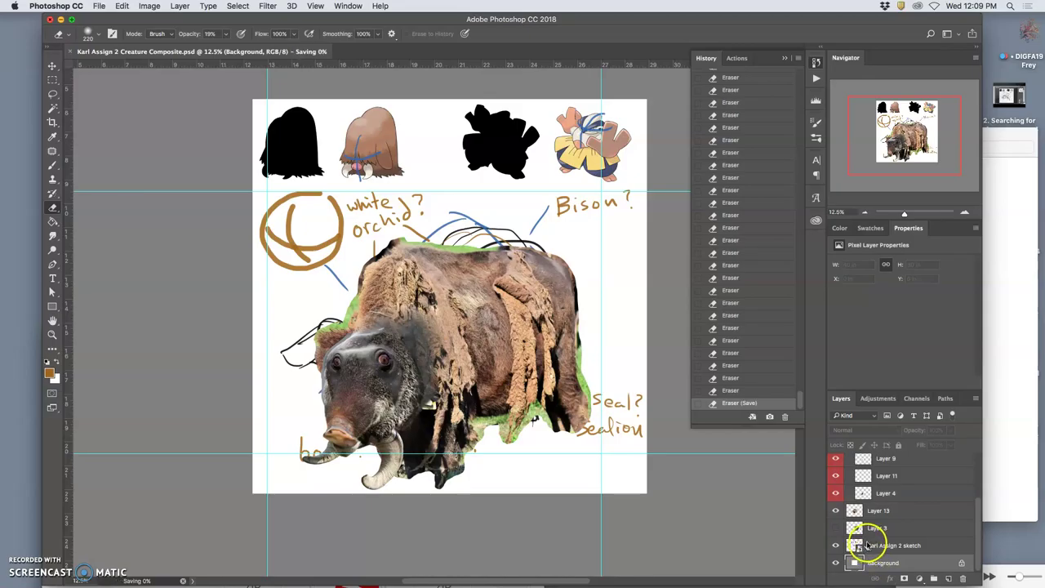
click(876, 511)
mouse_move(876, 515)
mouse_down()
mouse_move(896, 510)
mouse_move(889, 489)
mouse_move(851, 464)
mouse_up()
click(883, 478)
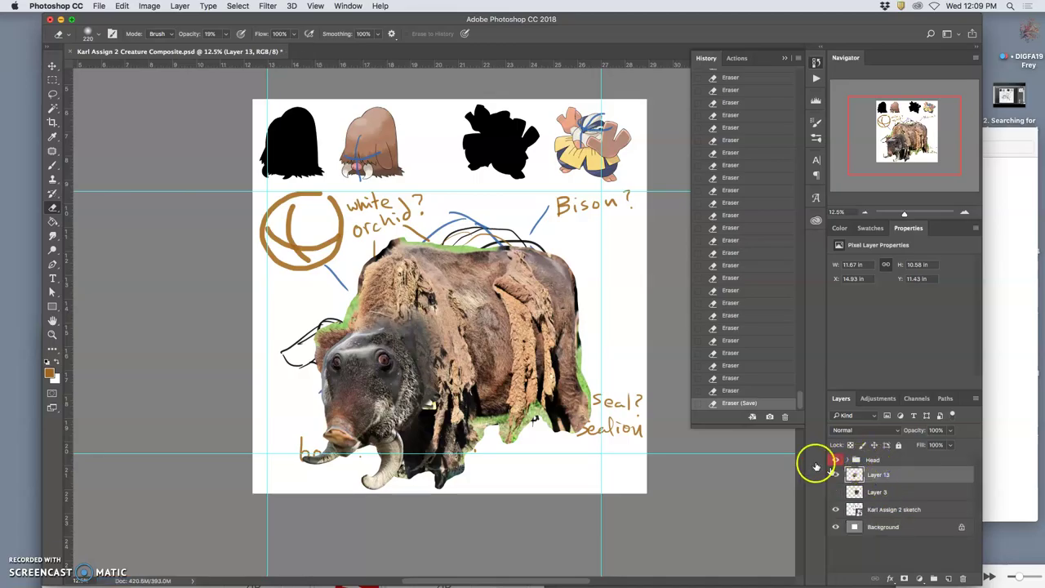
Step: Apply Levels to Layer 13 with midtone 0.93 and output levels 7 to 240
click(151, 7)
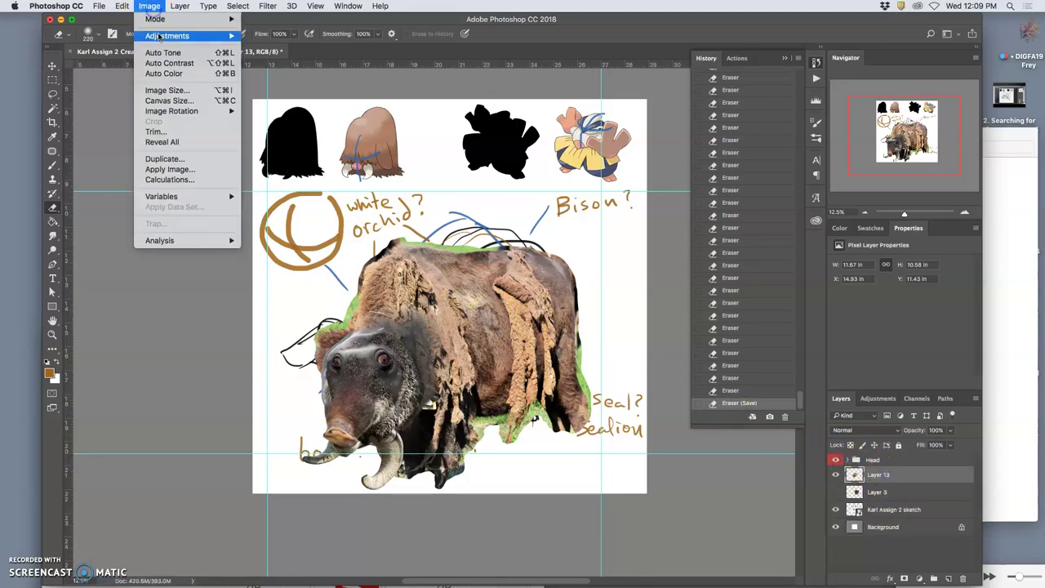
click(605, 263)
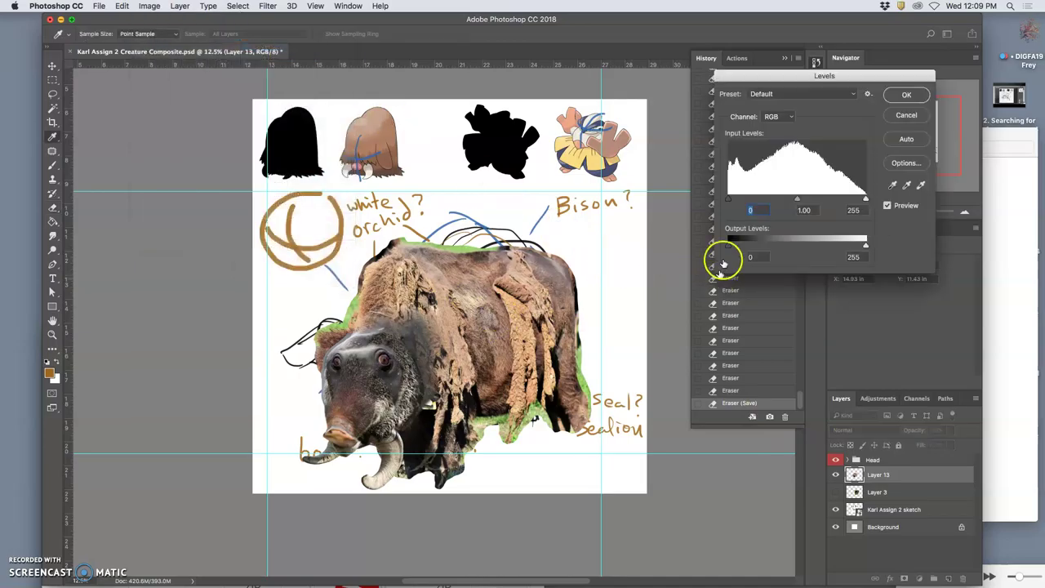
drag(796, 200, 801, 201)
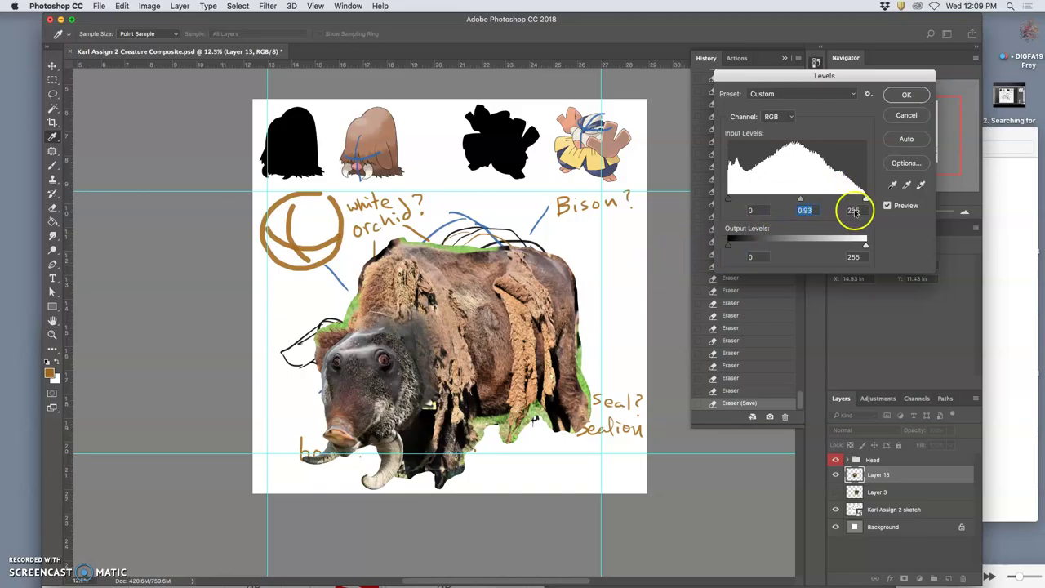
drag(866, 244, 858, 246)
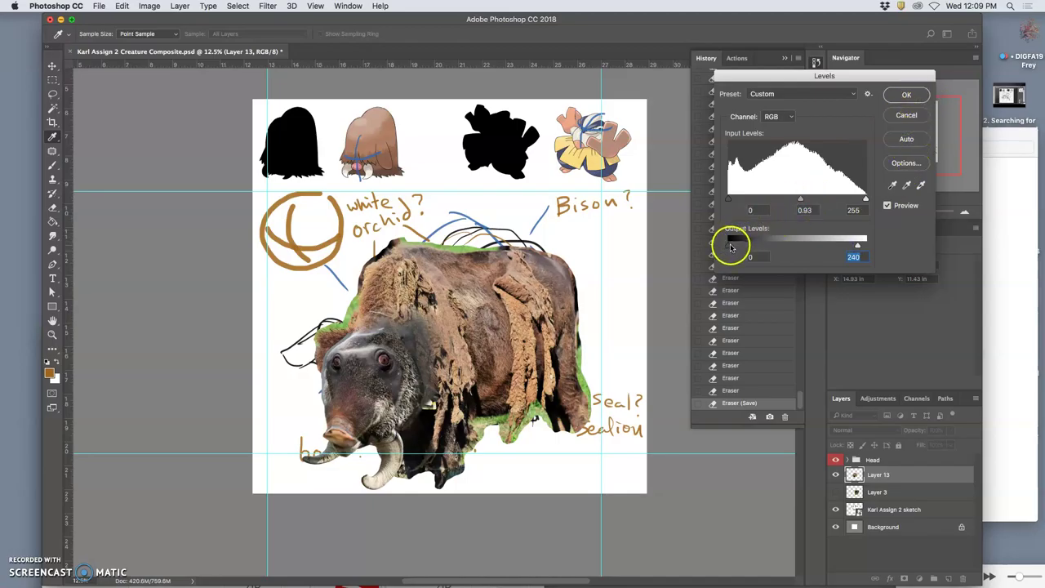
drag(729, 245, 733, 247)
click(904, 96)
Step: In Color Balance, shift Layer 13's midtones, highlights and shadows toward blue
click(150, 6)
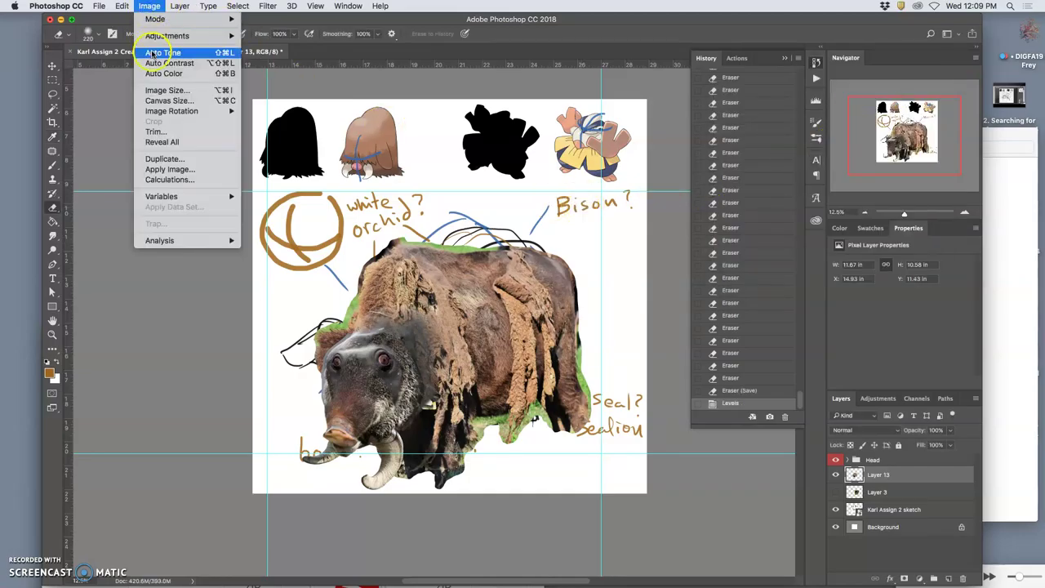
mouse_move(166, 37)
click(277, 105)
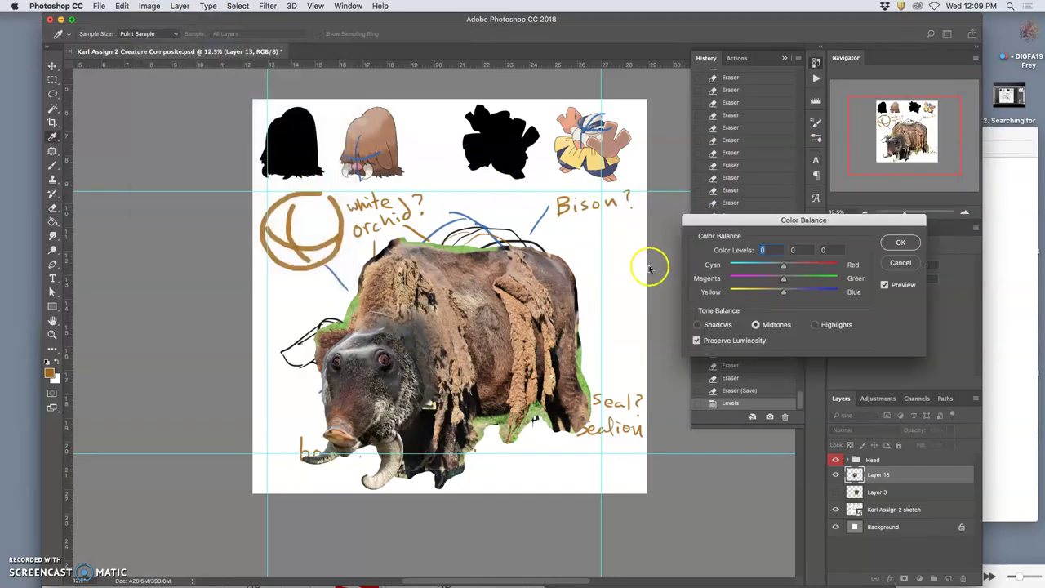
drag(782, 290, 796, 292)
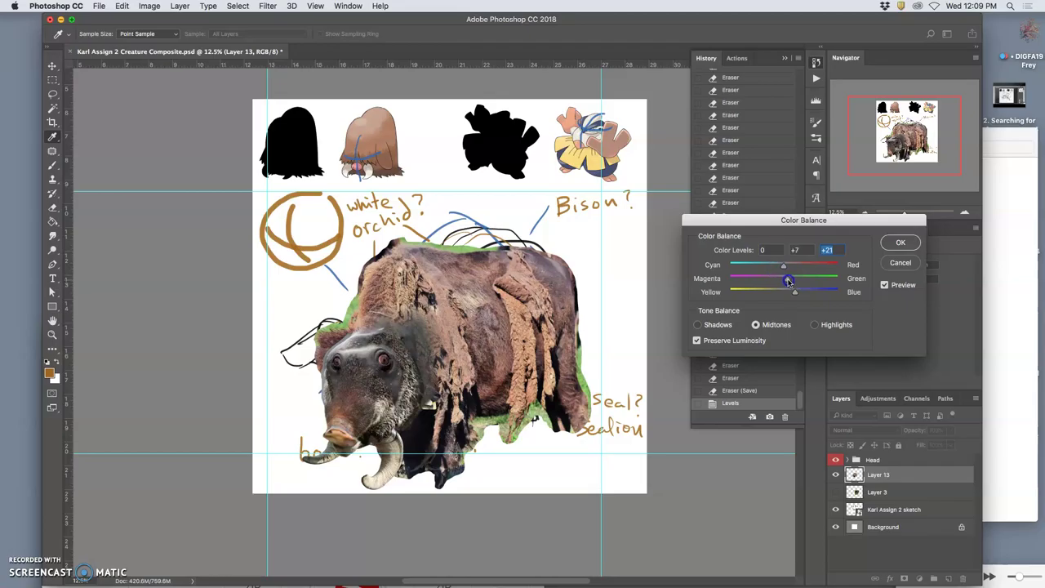
click(811, 323)
drag(793, 296, 782, 269)
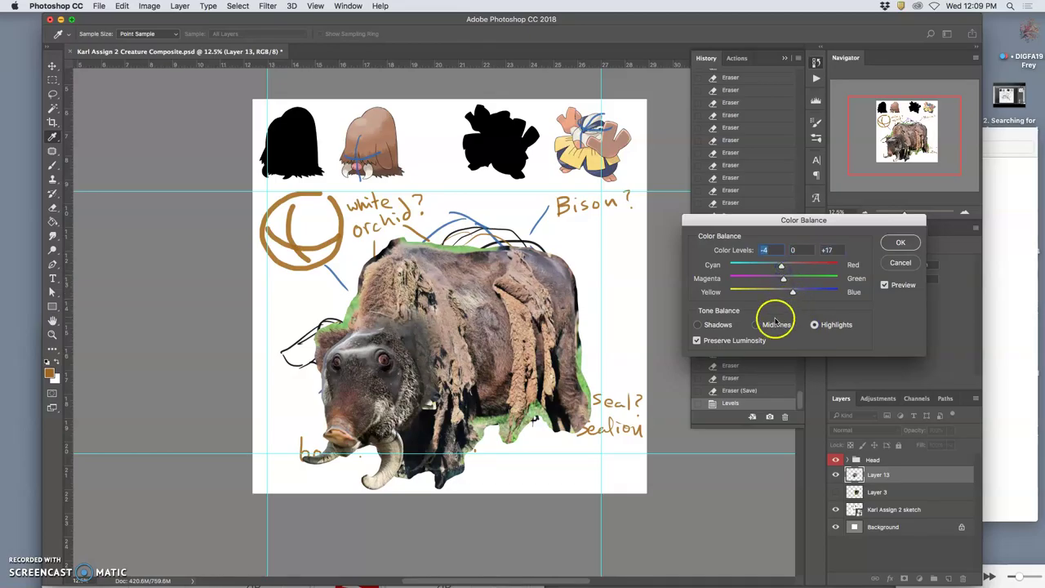
click(700, 325)
drag(784, 296, 786, 295)
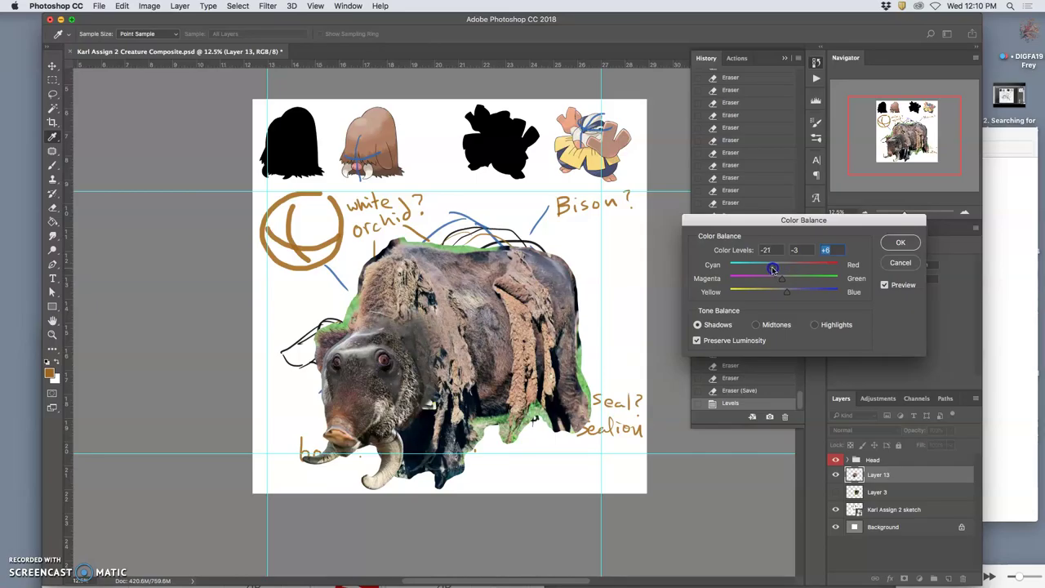
click(772, 270)
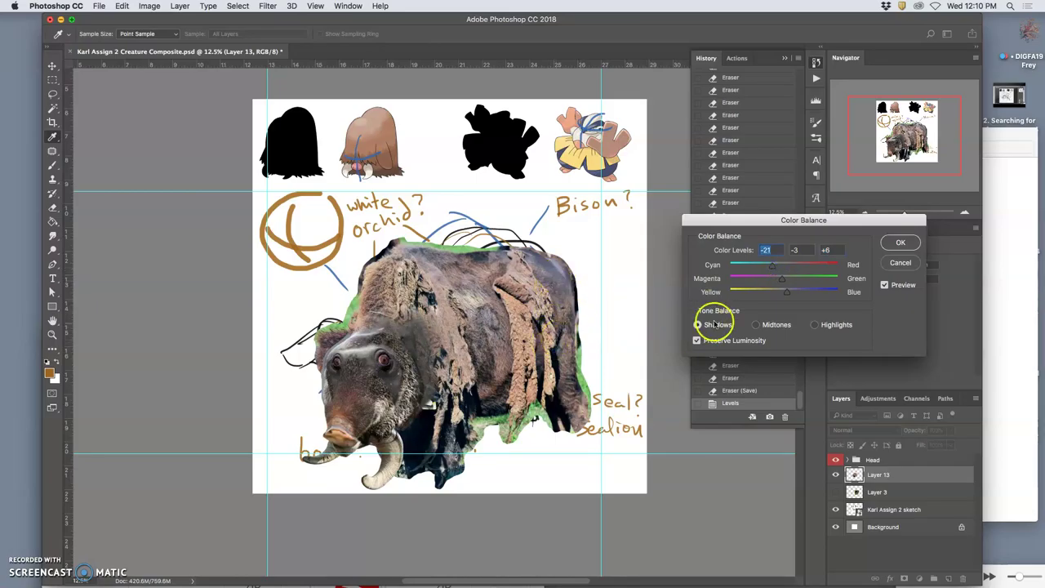
Step: Push the midtones further toward blue, nudge highlights toward green, and apply the color balance
click(774, 327)
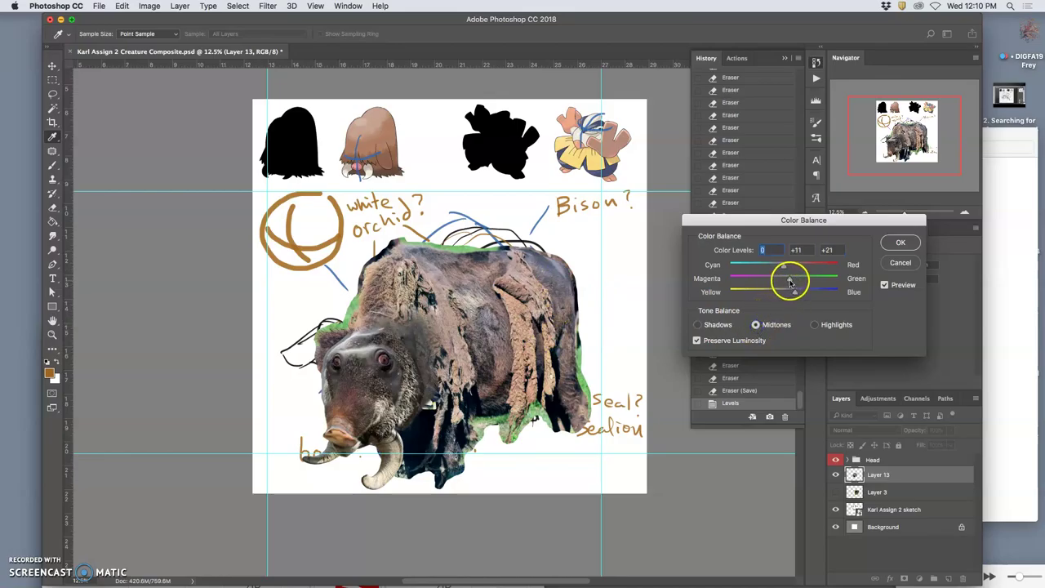
drag(786, 269, 787, 268)
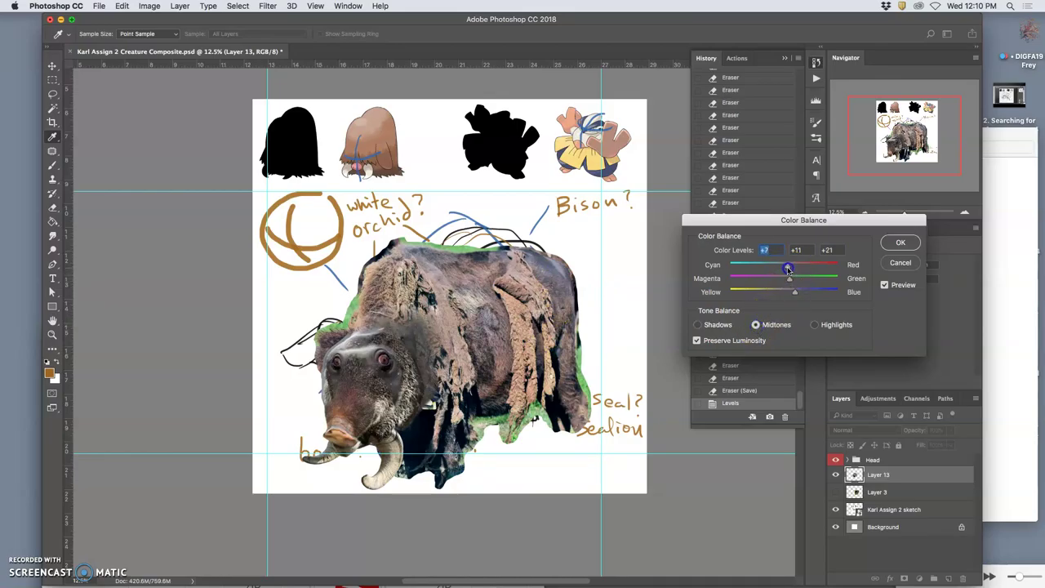
drag(795, 295, 800, 295)
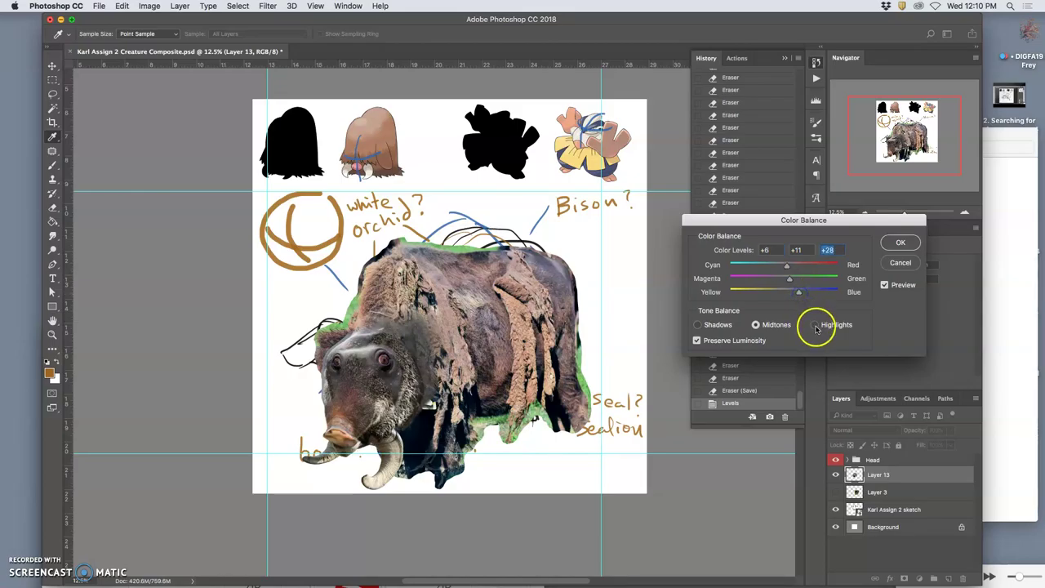
click(814, 325)
mouse_move(785, 281)
mouse_down()
mouse_move(763, 286)
mouse_move(784, 281)
mouse_up()
click(698, 324)
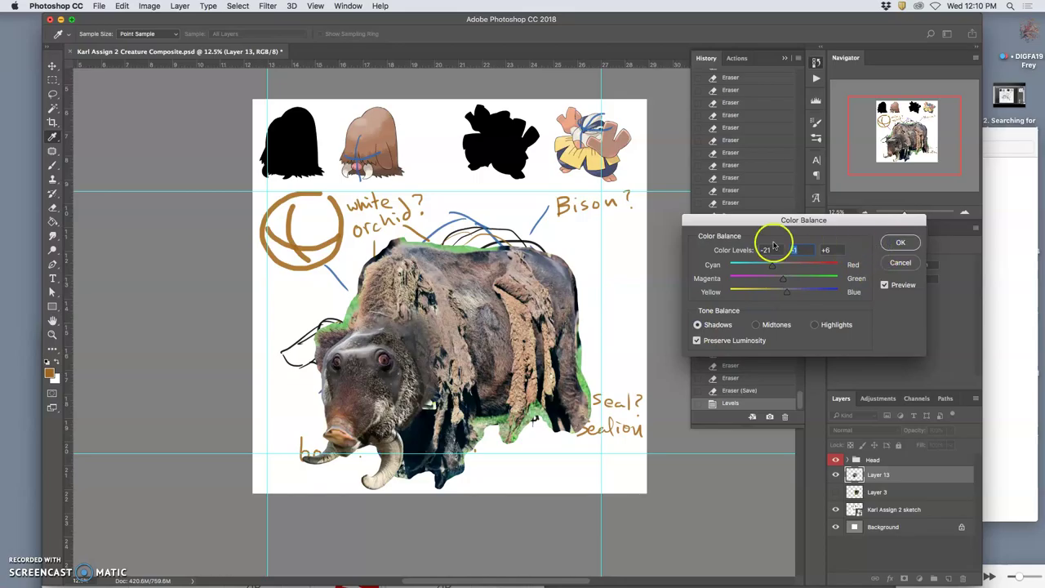
key(Return)
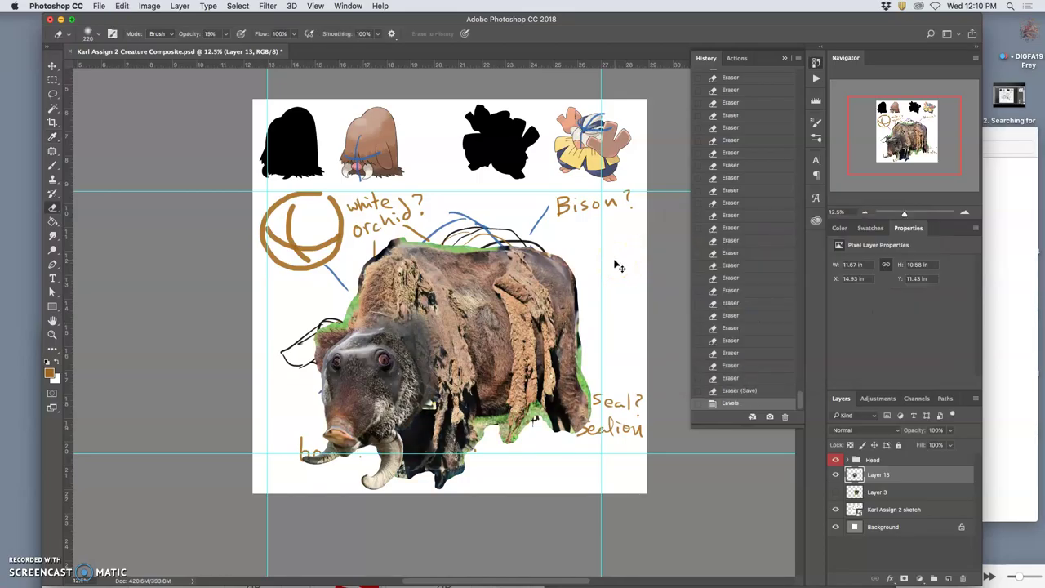
Step: Erase along the bison's edge and a fur patch, then bring the Finder 'coat' folder forward
drag(596, 267, 595, 281)
scroll(596, 281, down, 3)
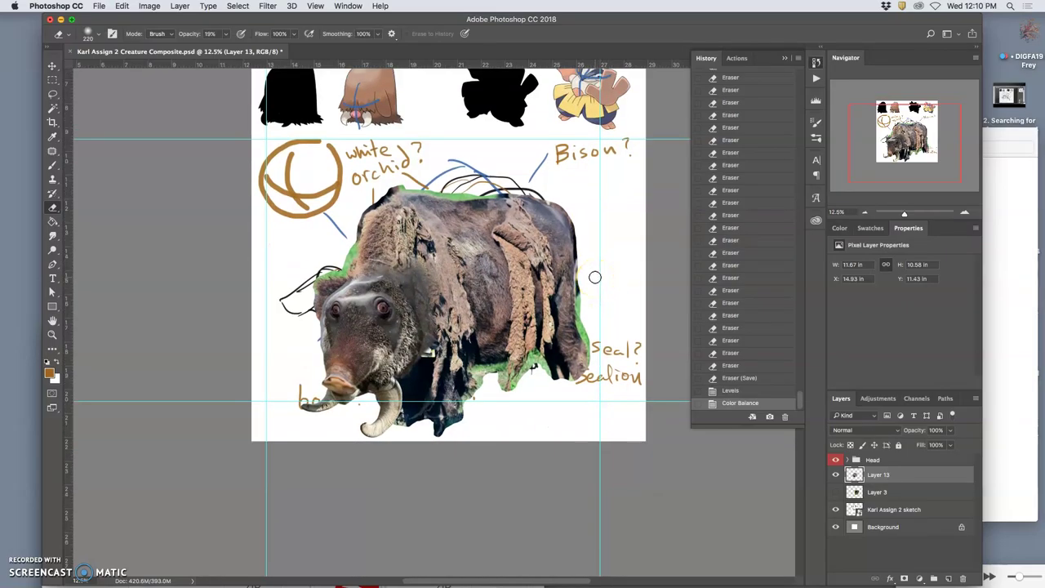
drag(595, 274, 579, 269)
scroll(580, 269, up, 2)
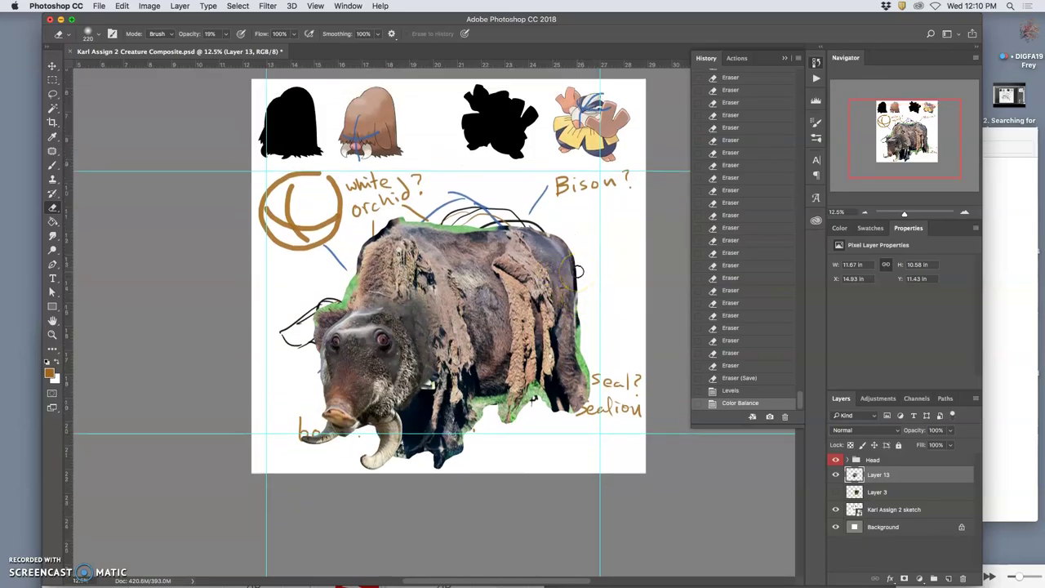
drag(578, 270, 550, 283)
click(1012, 406)
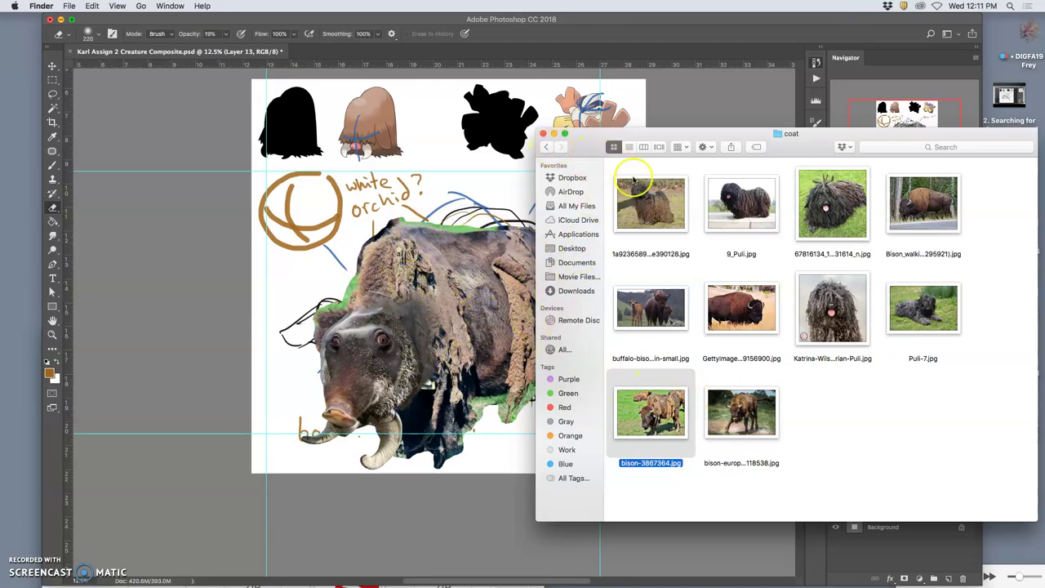
Step: Drag the first shaggy dog photo from the 'coat' folder onto the Photoshop canvas
click(676, 237)
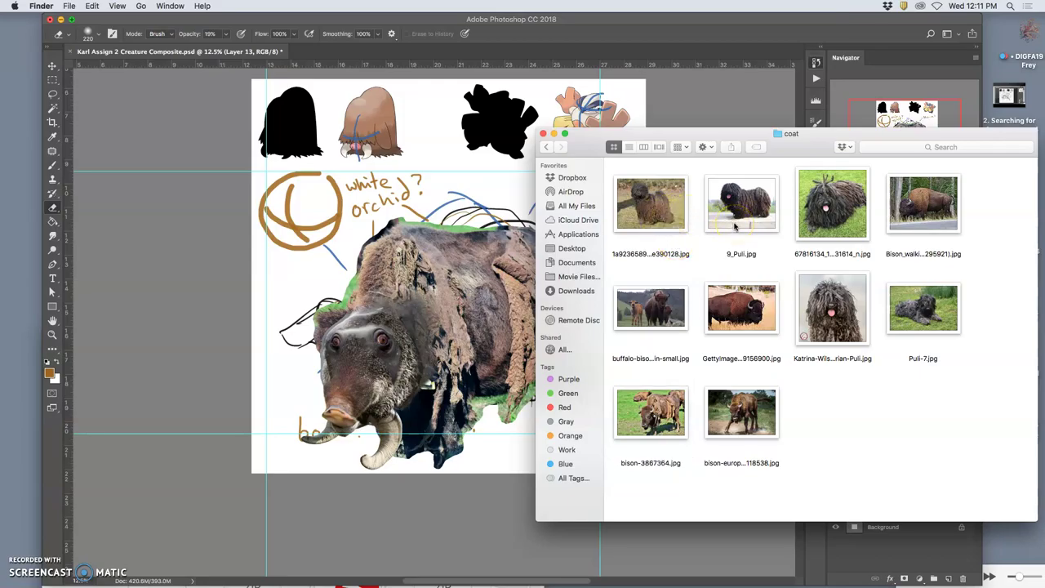
drag(663, 211, 502, 301)
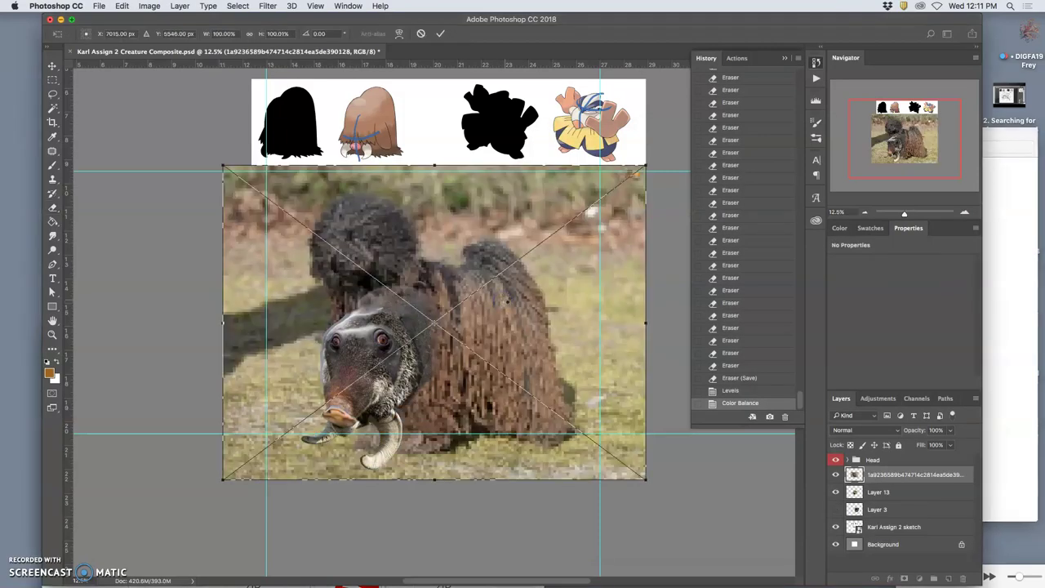
Step: Commit the placed dog photo, lasso its corded body, and copy the selection to Layer 14
key(Return)
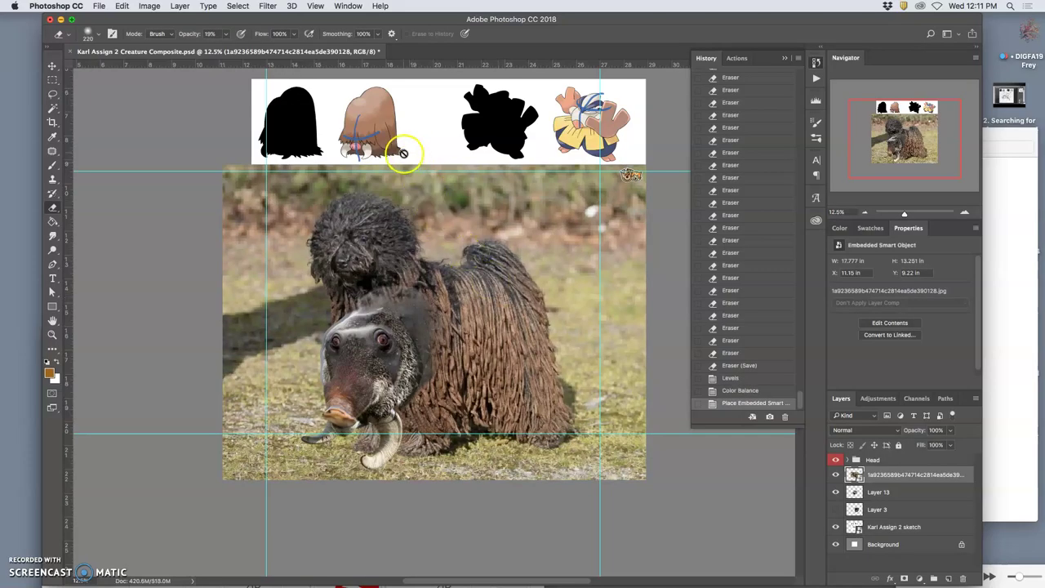
click(52, 94)
mouse_move(532, 261)
mouse_down()
mouse_move(499, 235)
mouse_move(411, 262)
mouse_move(368, 302)
mouse_move(334, 390)
mouse_up()
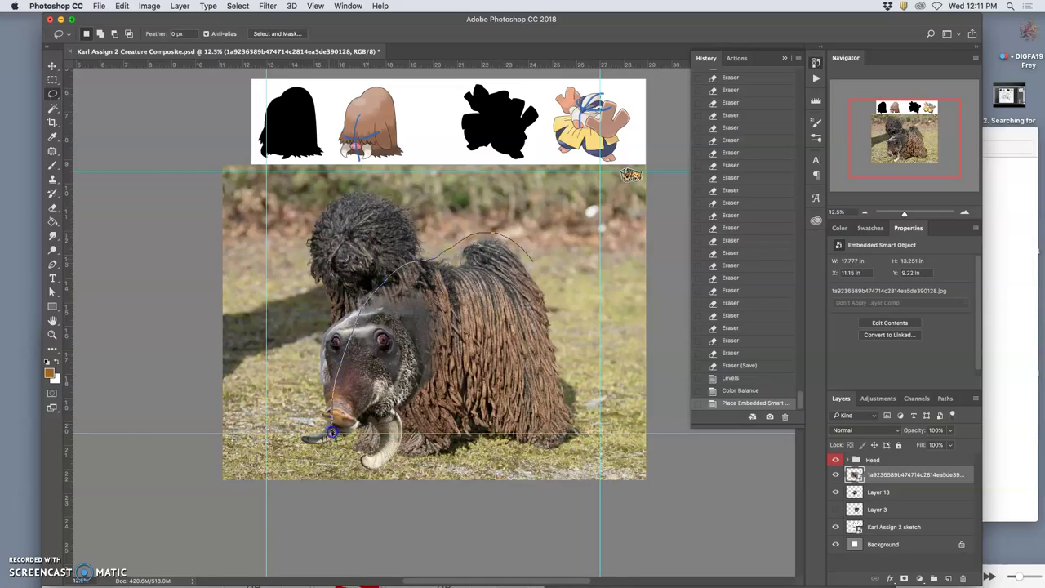
mouse_move(520, 451)
mouse_down()
mouse_move(557, 453)
mouse_move(578, 438)
mouse_up()
drag(545, 270, 544, 272)
drag(872, 456, 878, 468)
key(super+j)
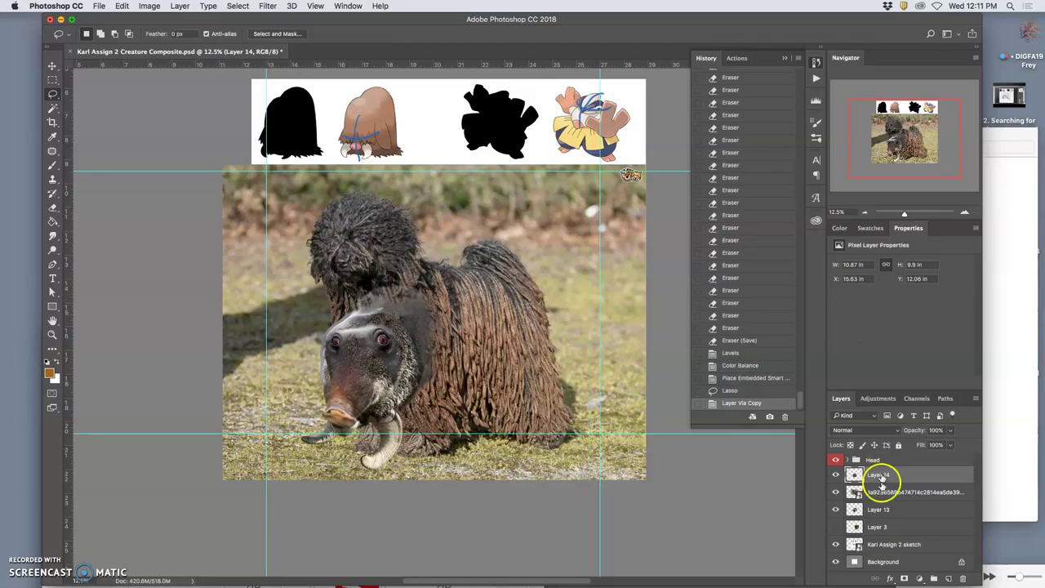
Step: Delete the original dog photo layer and reposition Layer 13 in the stack
click(874, 492)
key(Delete)
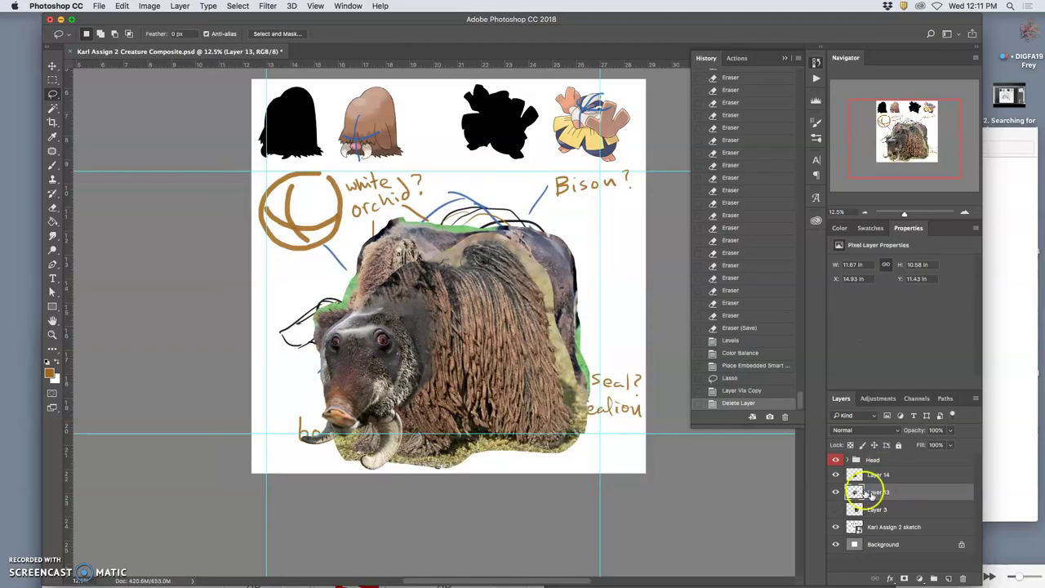
key(super+bracketleft)
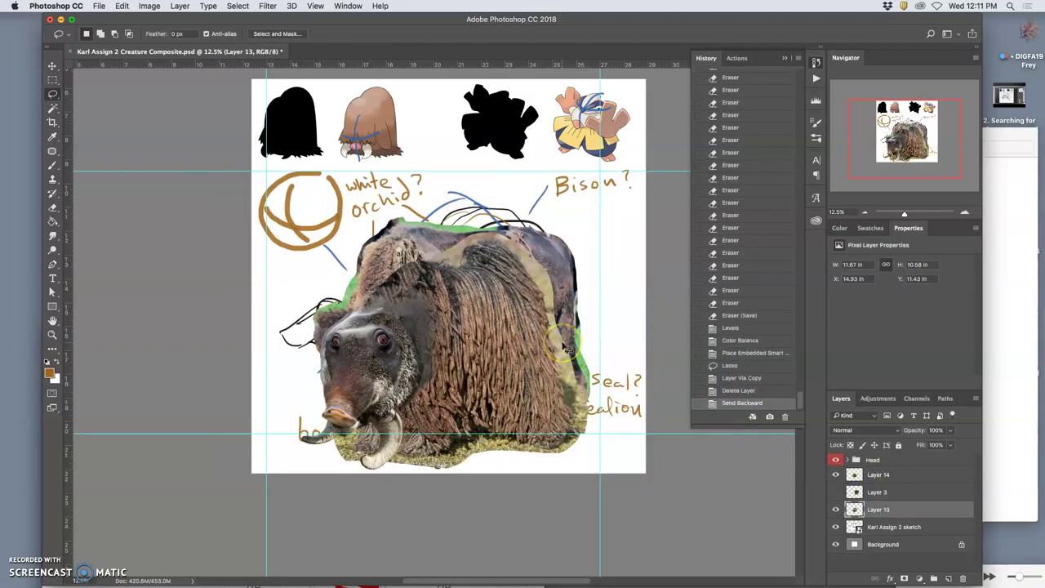
key(super+bracketleft)
key(super+bracketright)
key(super+bracketright)
key(super+bracketright)
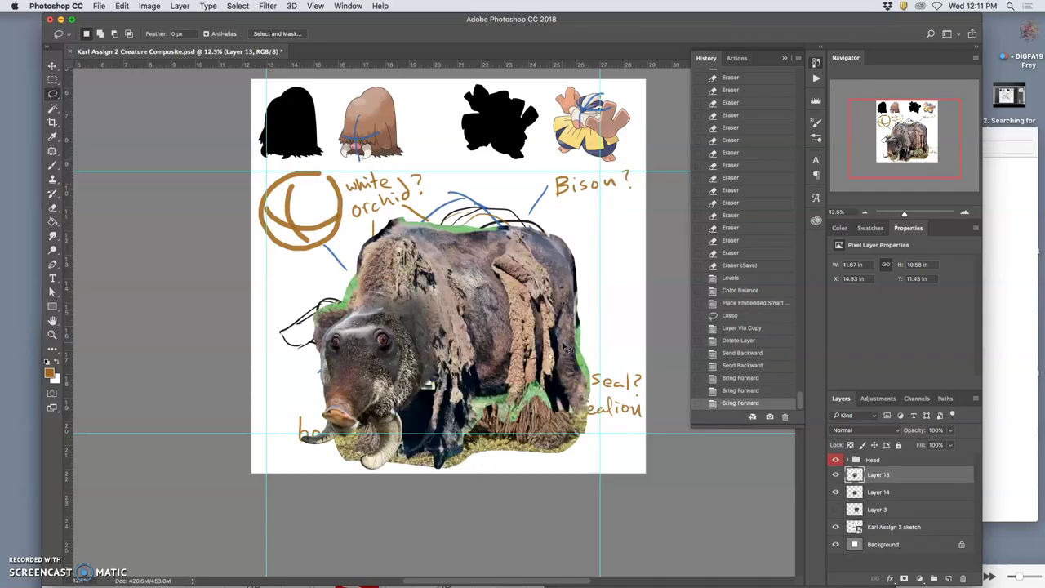
Step: Move the Layer 14 fur right over the bison's body and stack it above the head
click(898, 490)
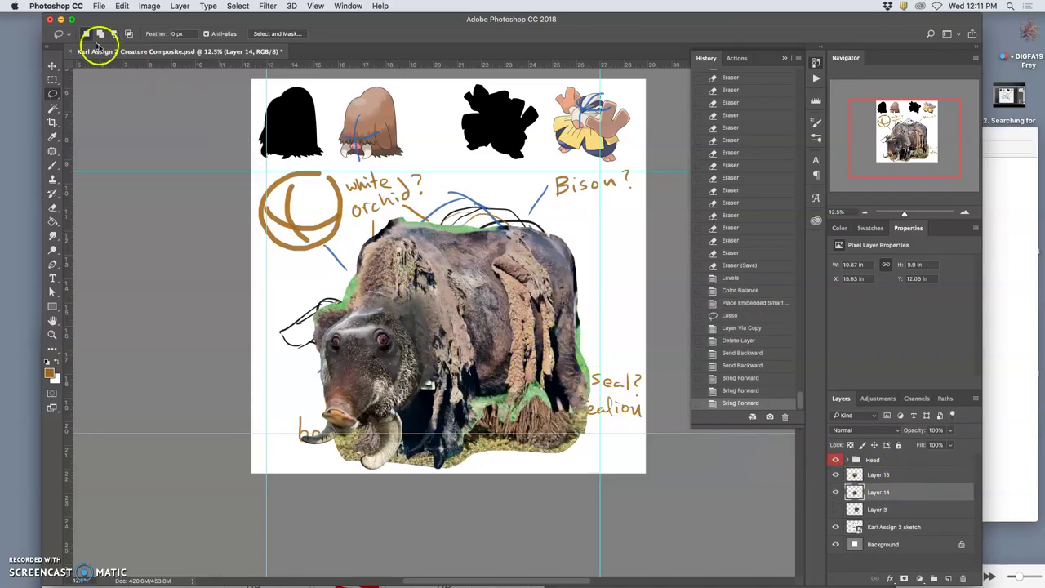
click(51, 65)
drag(548, 415, 606, 414)
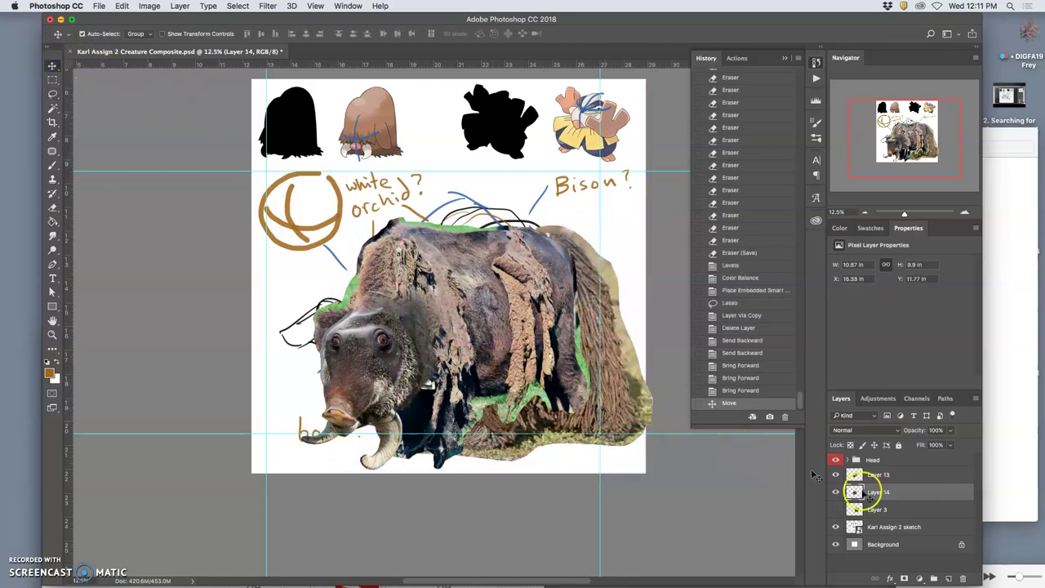
mouse_move(898, 490)
mouse_down()
mouse_move(894, 469)
mouse_move(892, 486)
mouse_up()
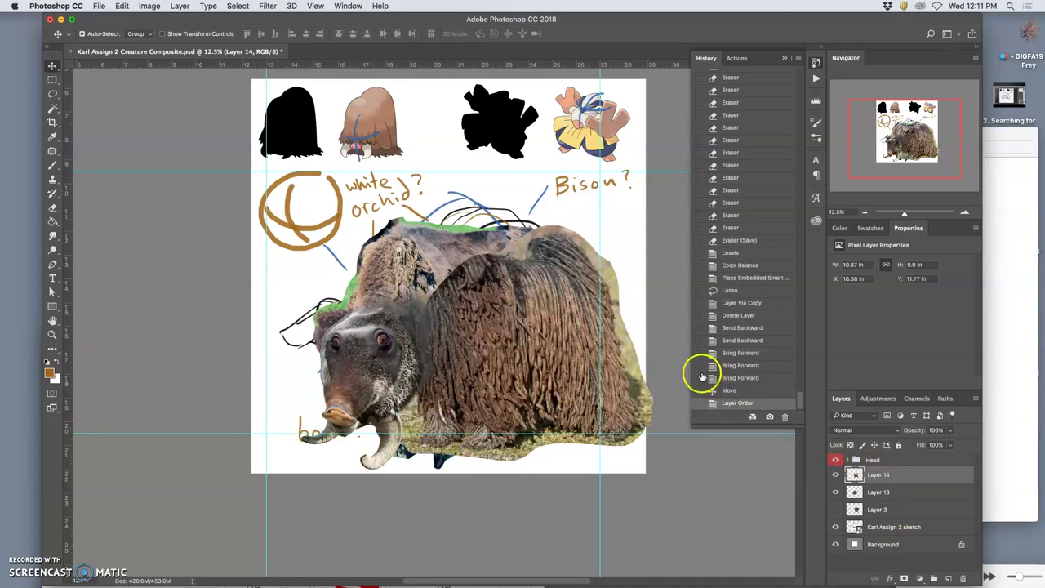
click(614, 333)
key(super+bracketright)
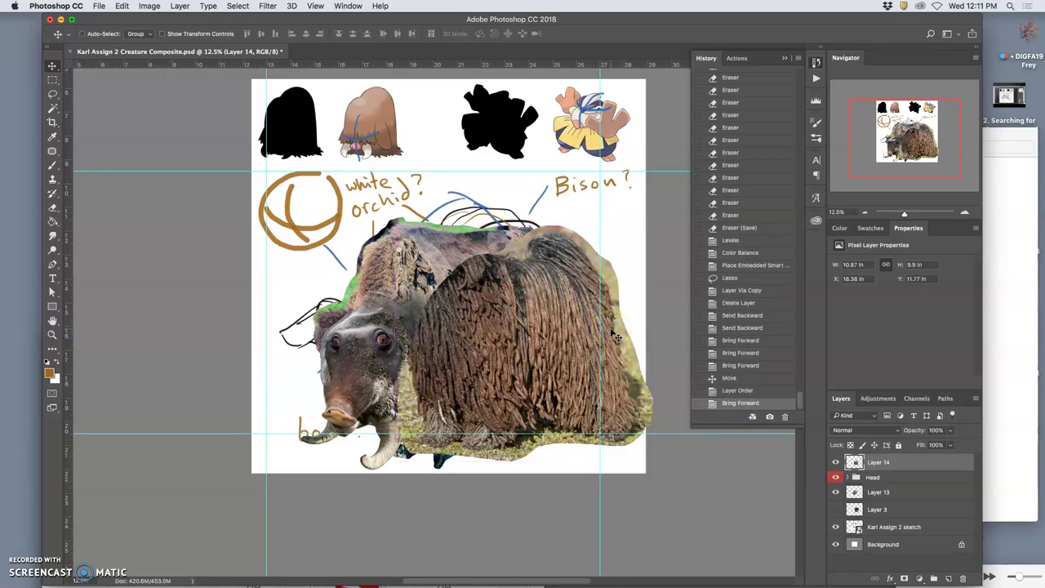
Step: Put Layer 14 back below the head, duplicate it, and hide the original
key(super+bracketleft)
click(600, 321)
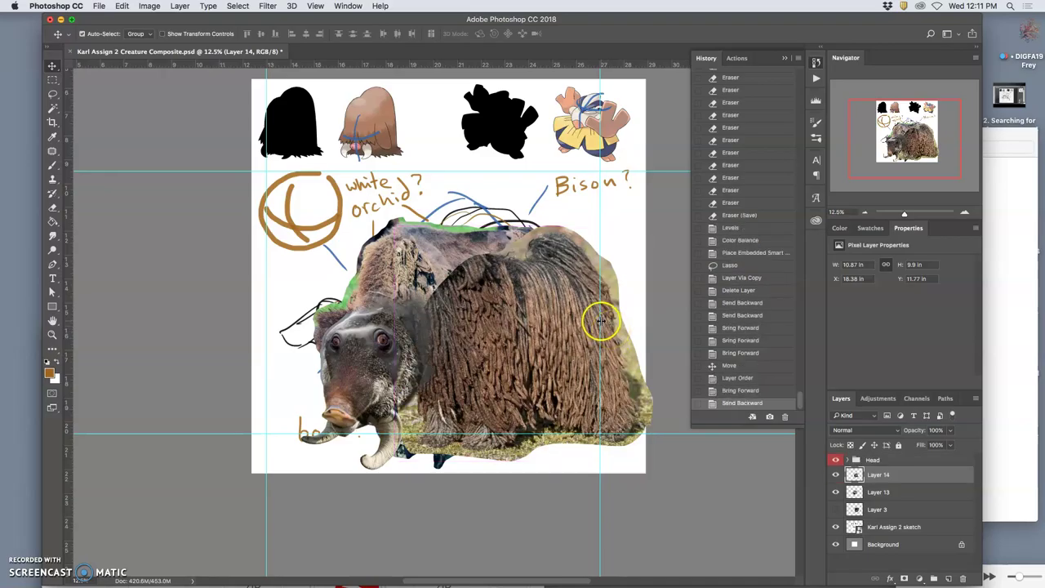
click(882, 478)
key(super+j)
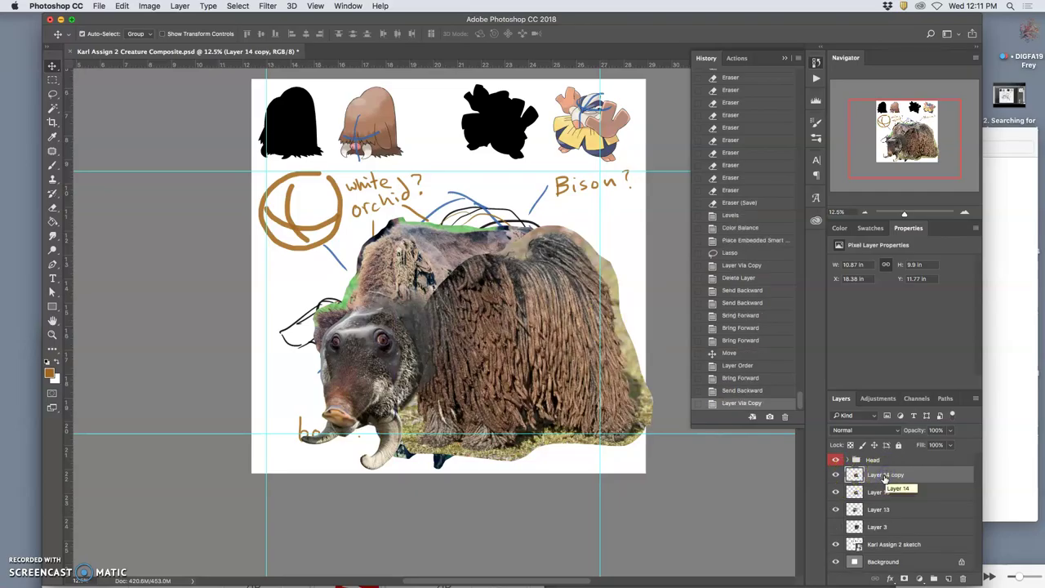
click(836, 494)
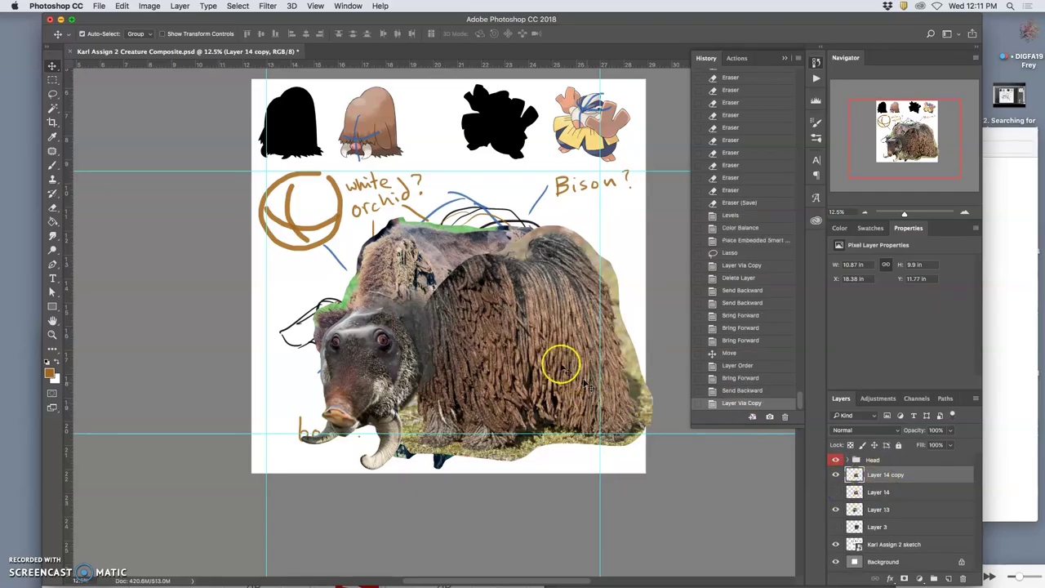
Step: Set the Eraser to 100% opacity and a 460 px brush
click(53, 208)
click(274, 185)
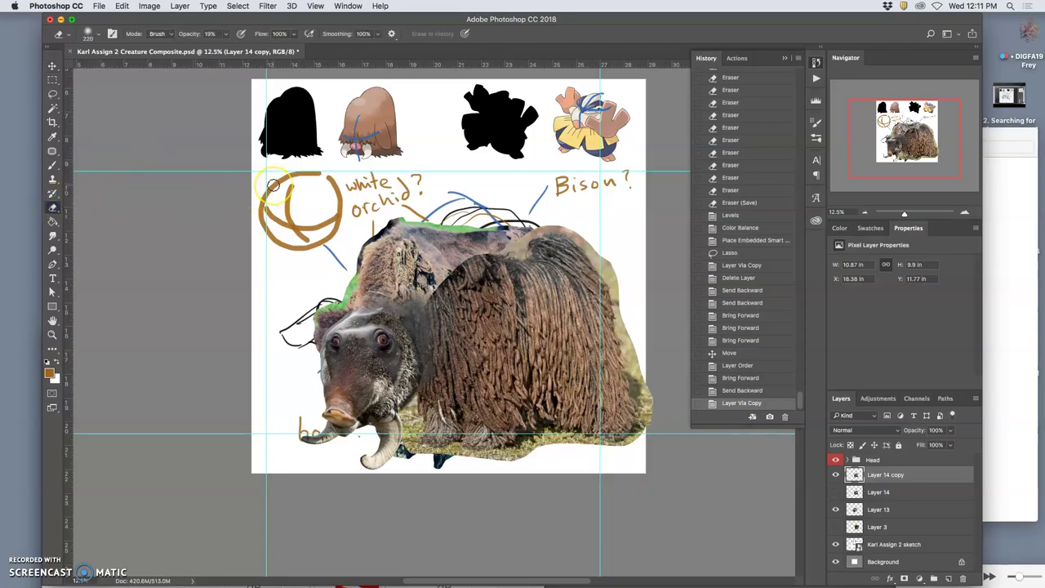
click(225, 34)
key(0)
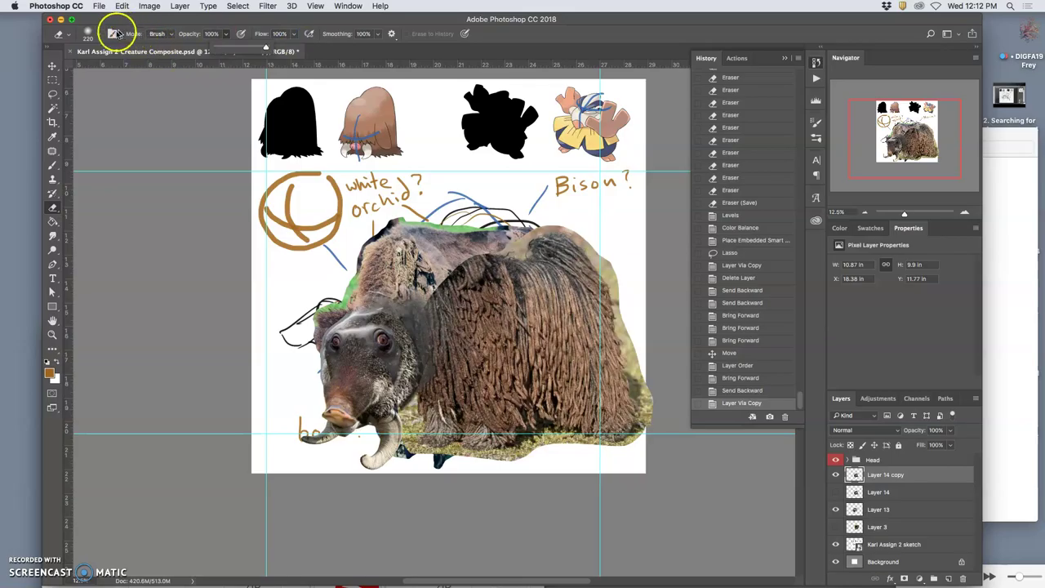
click(101, 35)
drag(135, 68, 163, 68)
click(501, 238)
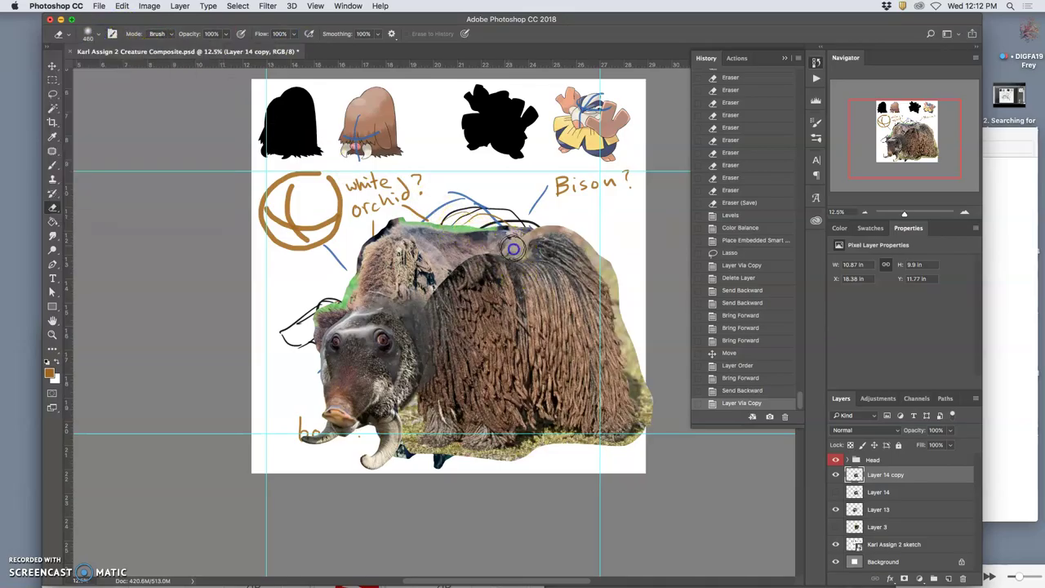
Step: Erase the fur copy's edge along the back and near the neck, then save
drag(493, 247, 485, 253)
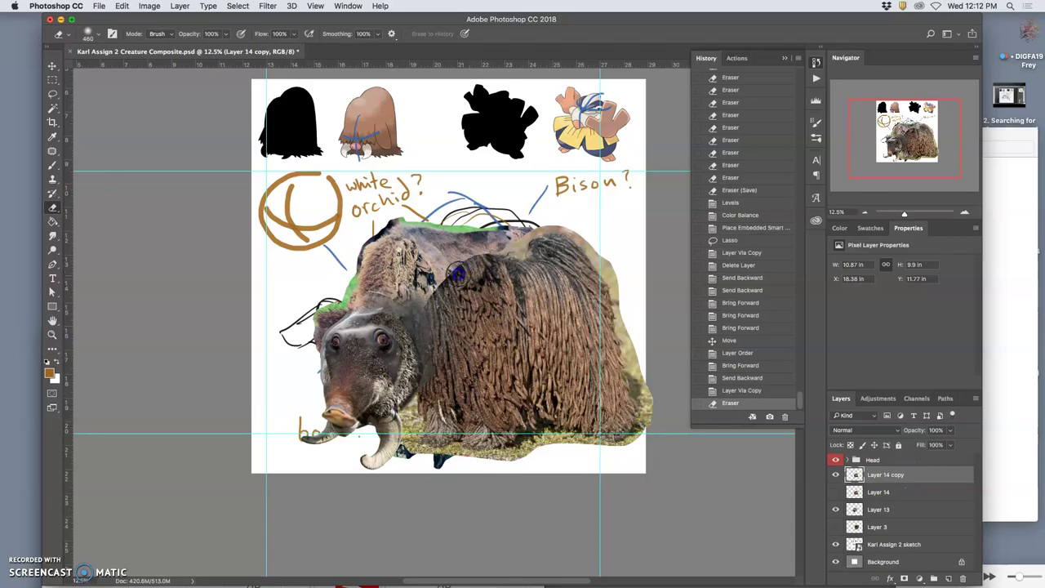
click(470, 265)
click(460, 273)
click(441, 282)
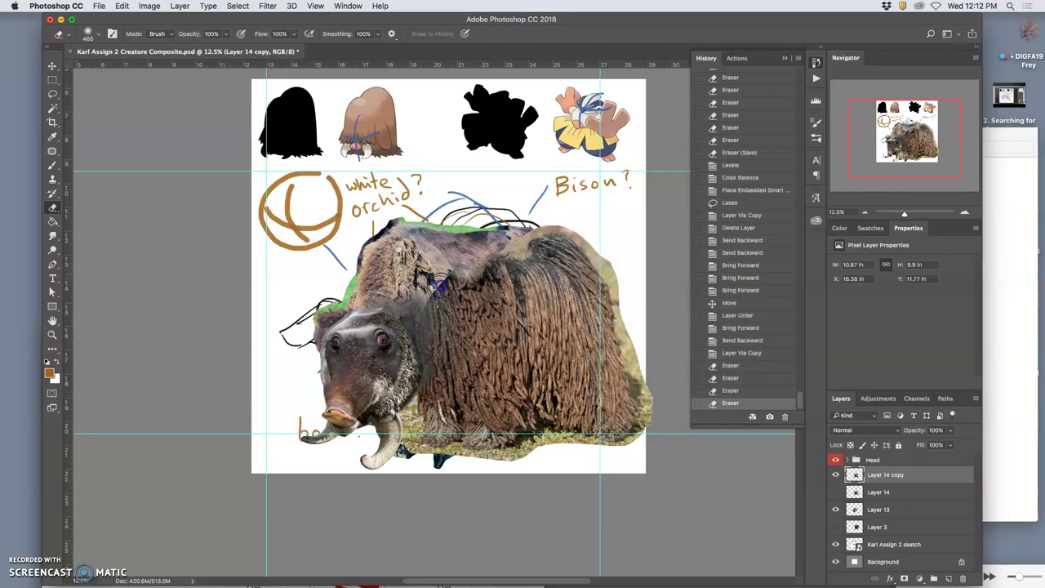
click(443, 280)
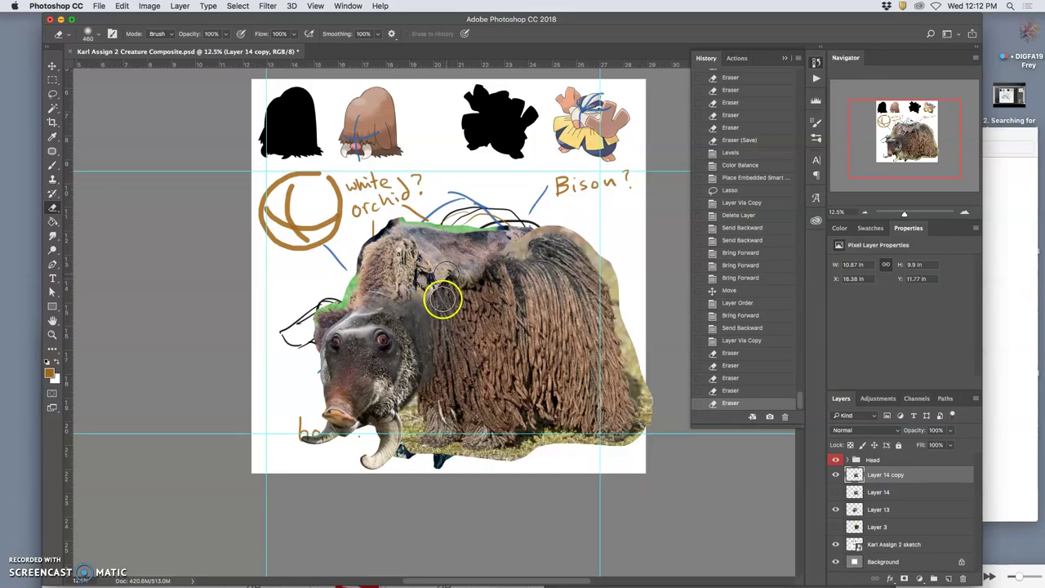
key(super+s)
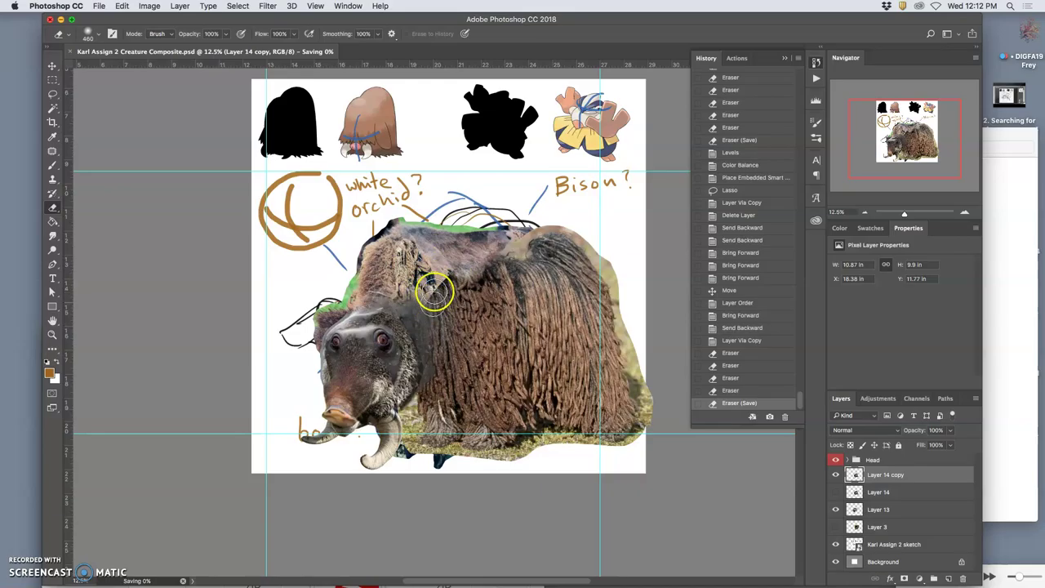
Step: Shift the window left and erase the Layer 14 copy over the neck, back and hump
drag(336, 25, 308, 25)
click(336, 22)
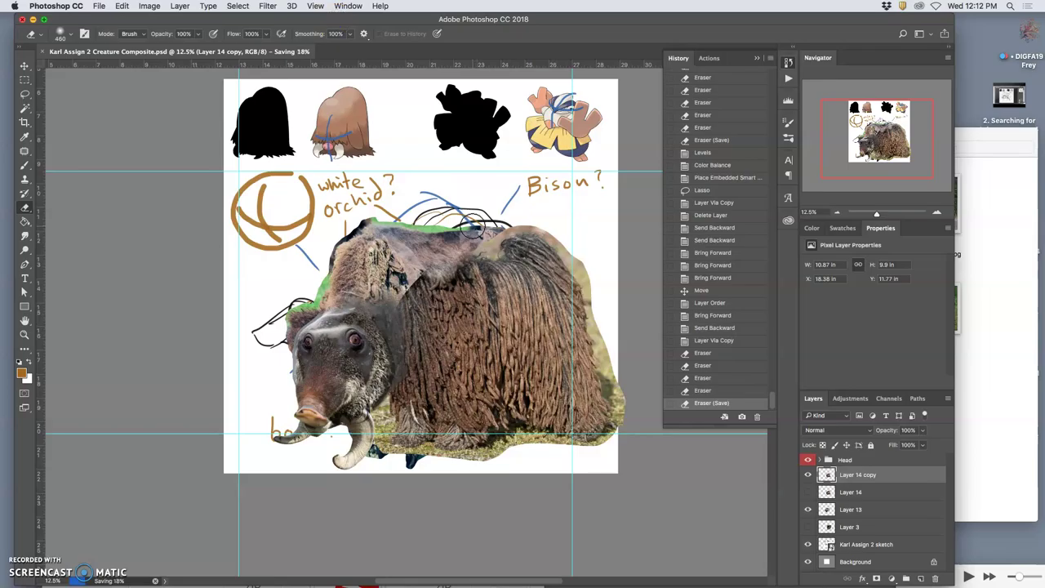
click(501, 228)
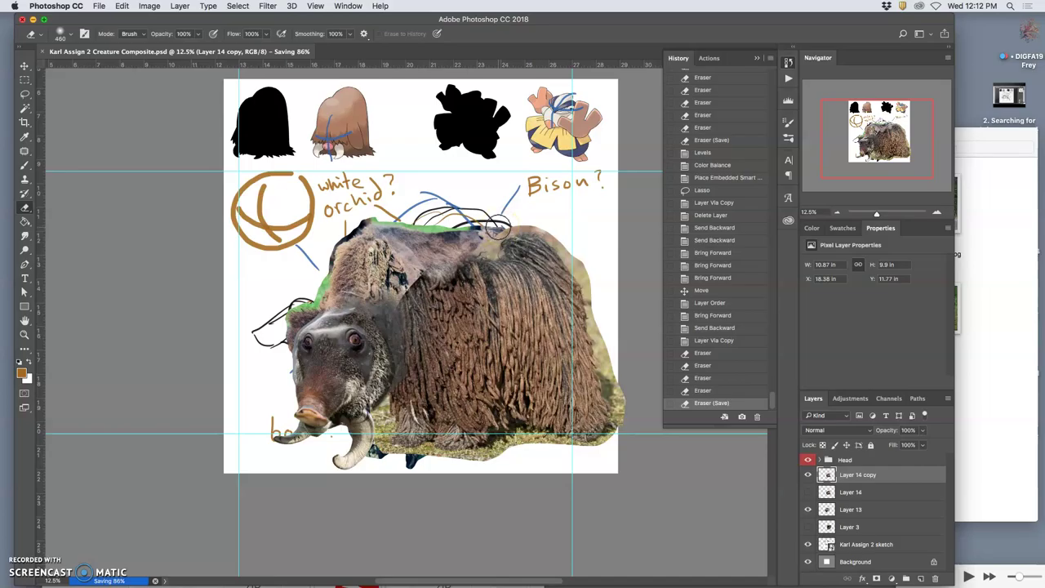
mouse_move(495, 229)
mouse_down()
mouse_move(564, 268)
mouse_move(569, 286)
mouse_move(543, 302)
mouse_move(484, 443)
mouse_move(431, 447)
mouse_move(420, 438)
mouse_move(436, 360)
mouse_move(393, 196)
mouse_move(341, 145)
mouse_up()
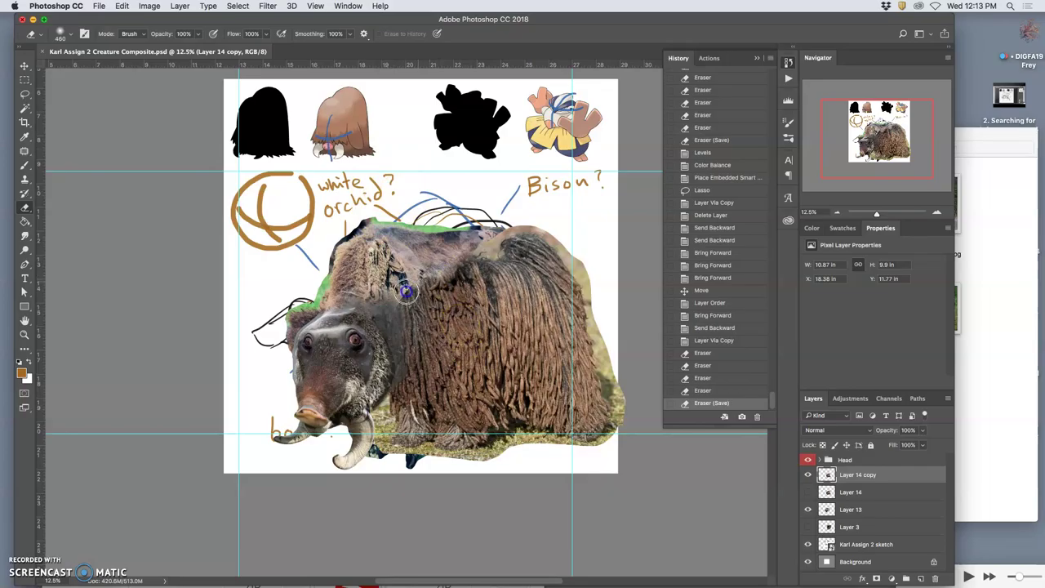
drag(404, 282, 394, 311)
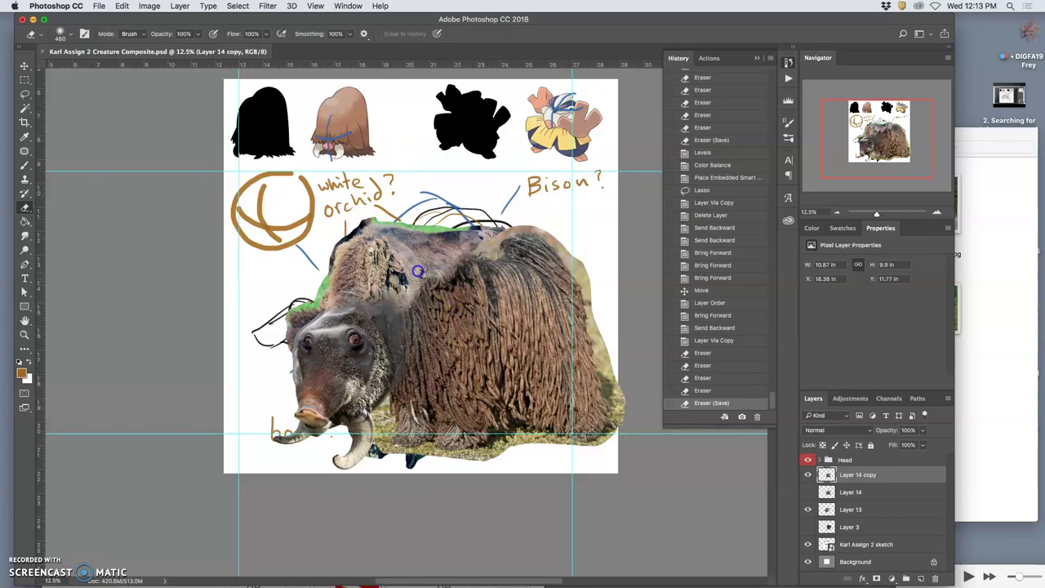
drag(438, 256, 479, 236)
drag(500, 252, 535, 222)
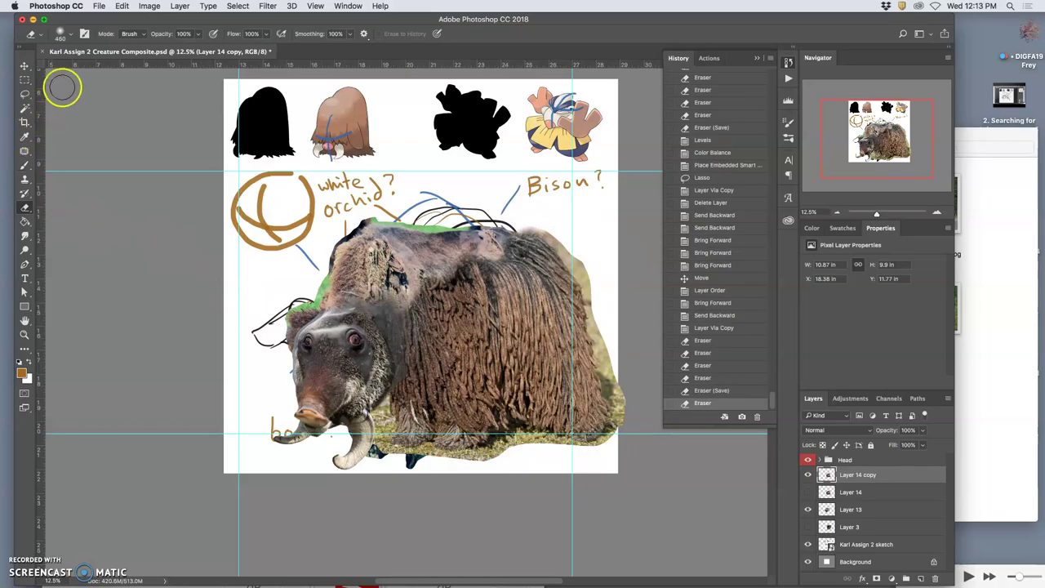
Step: Lower the eraser opacity to about half and softly erase more fur over the bison's shoulder and neck
click(198, 33)
drag(200, 49, 174, 49)
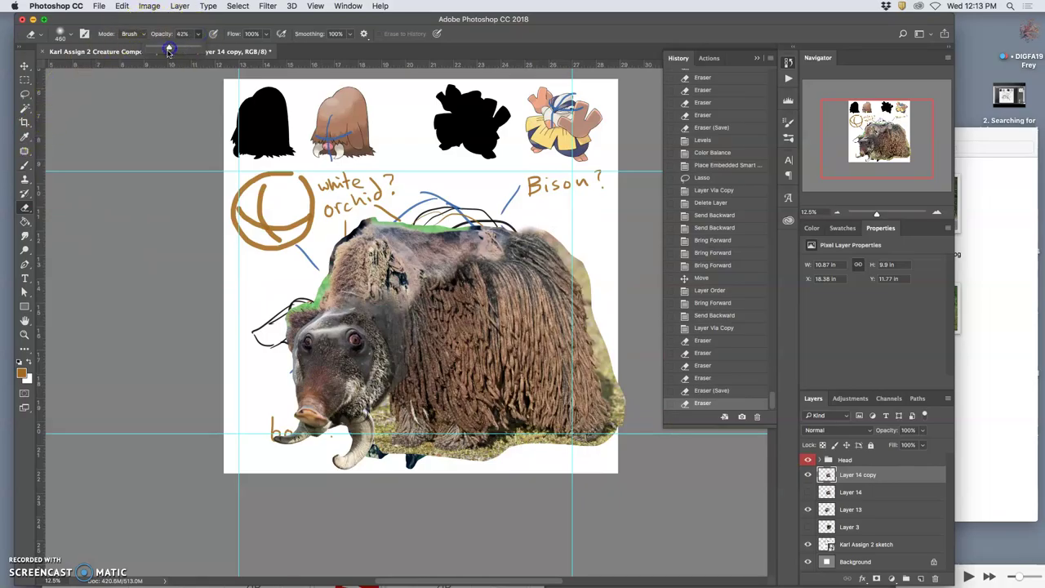
click(425, 286)
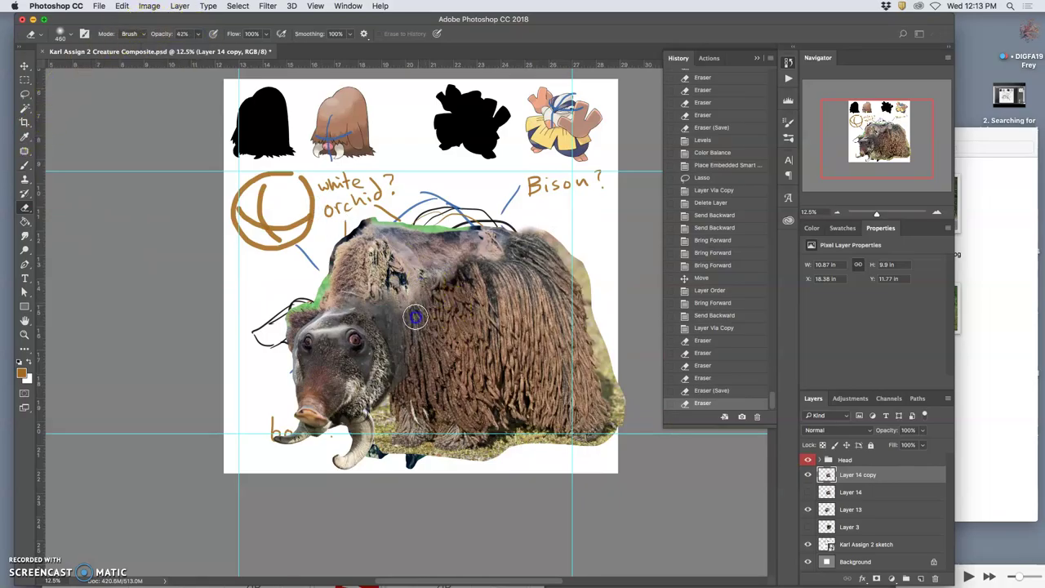
mouse_move(415, 284)
mouse_down()
mouse_move(405, 295)
mouse_move(434, 259)
mouse_up()
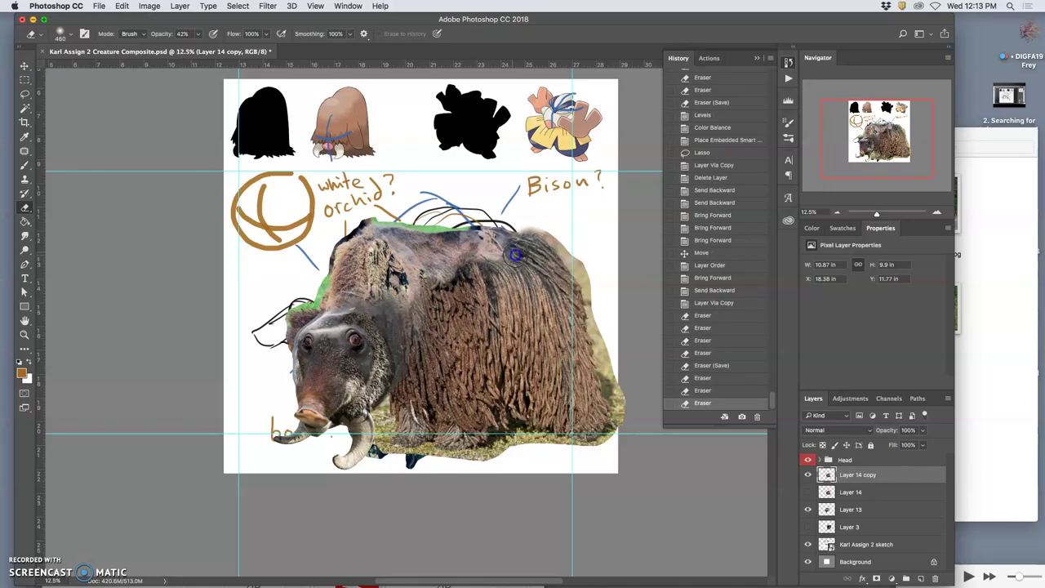
drag(517, 255, 485, 259)
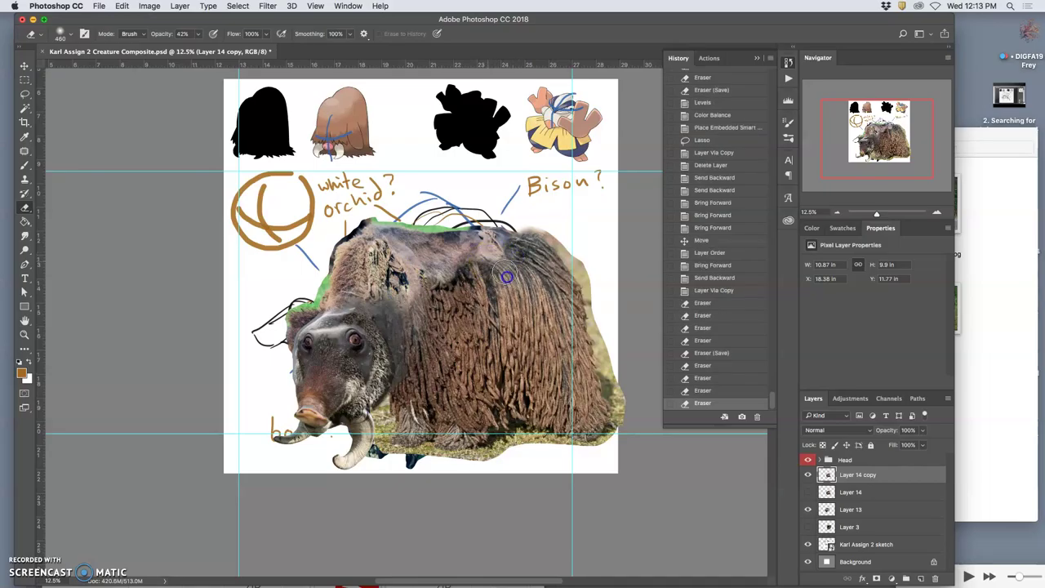
drag(429, 343, 404, 366)
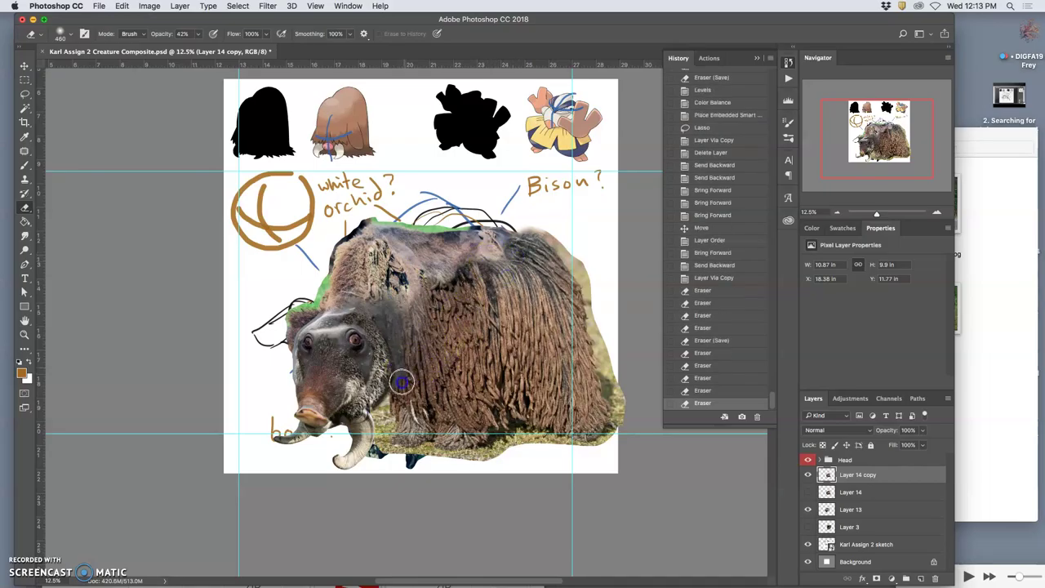
click(442, 268)
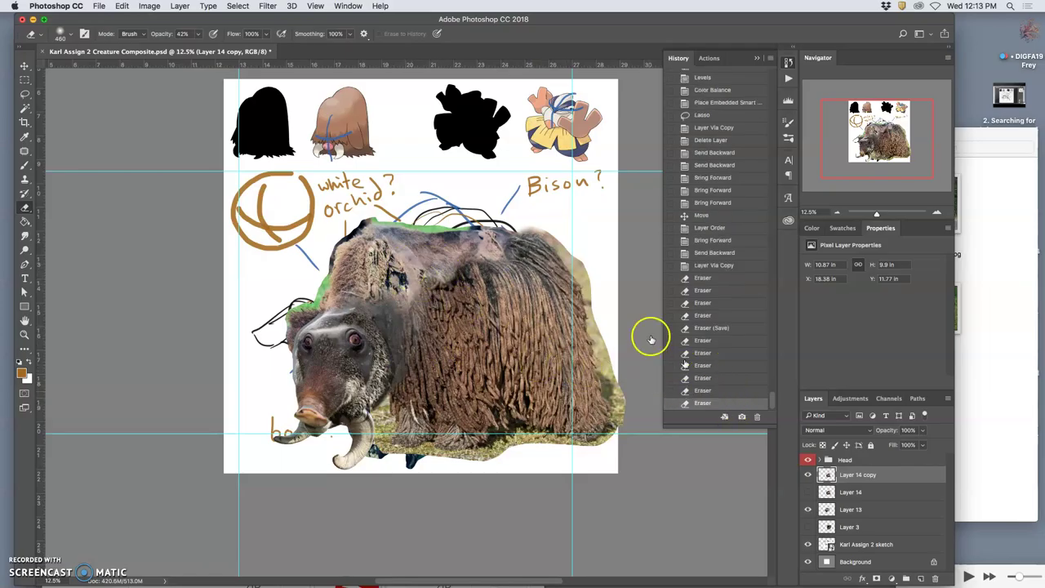
Step: Apply Levels to the bison body: midtone 1.22, output white 248, input black nudged up slightly
click(150, 5)
mouse_move(168, 36)
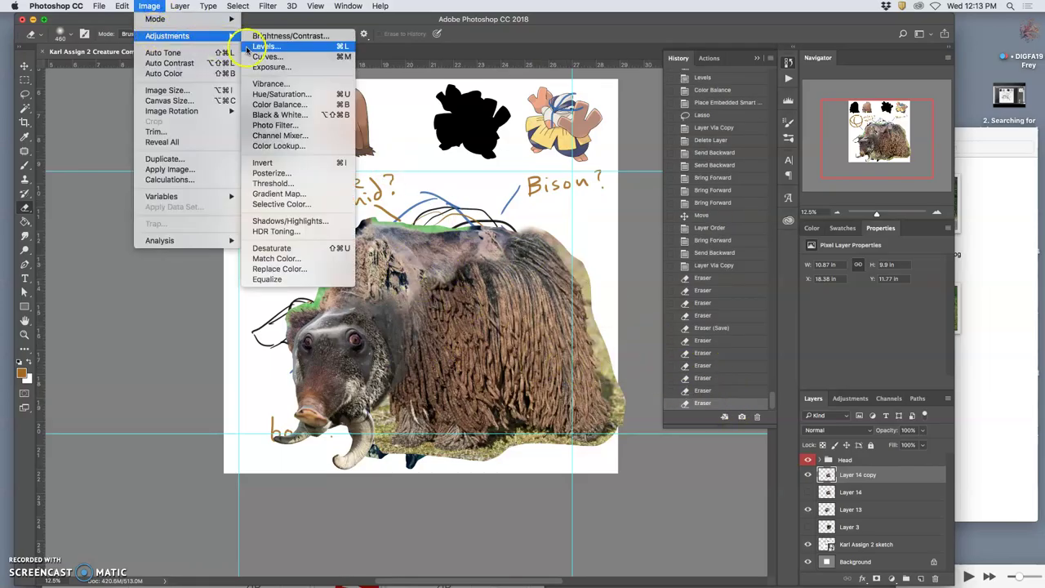
click(265, 48)
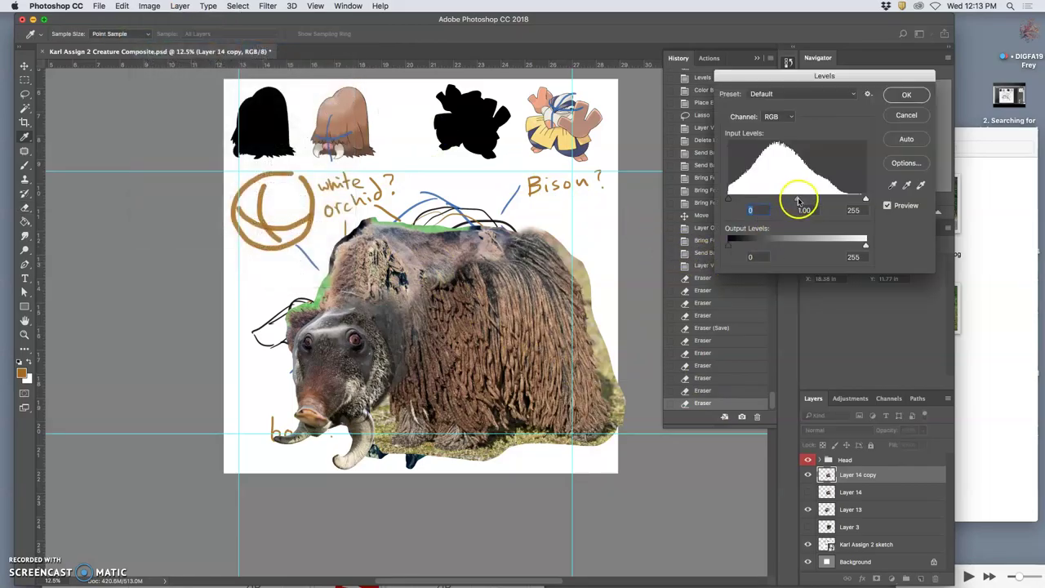
drag(798, 201, 786, 201)
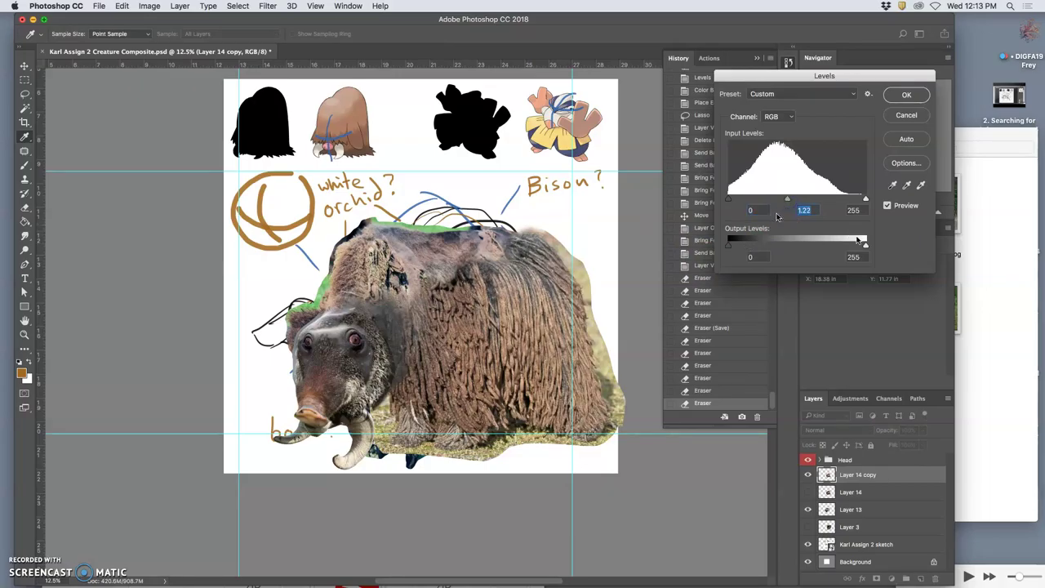
drag(866, 251, 858, 250)
click(725, 248)
drag(724, 198, 731, 203)
key(Escape)
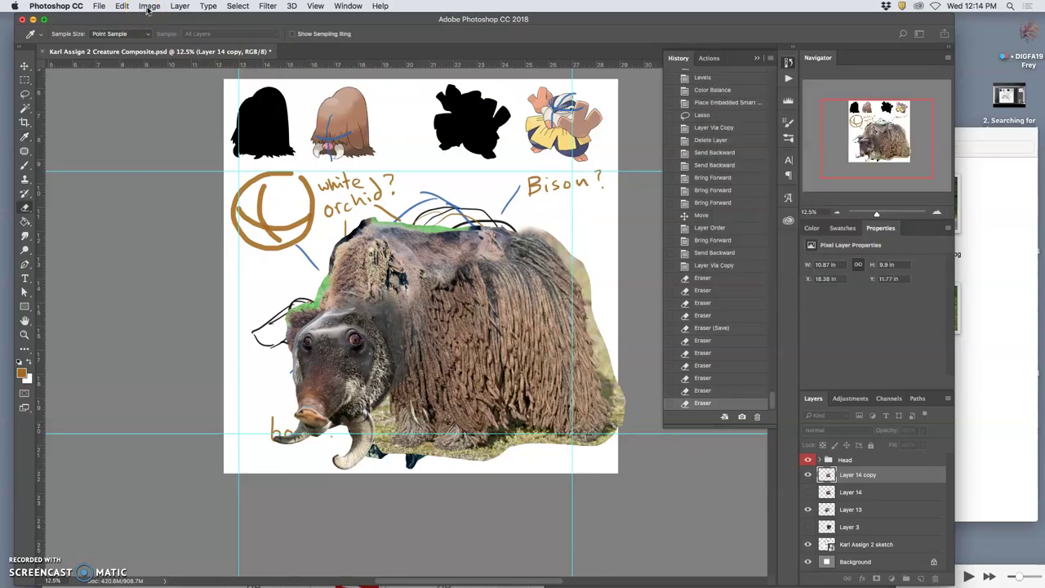
Step: Open Color Balance and add a little blue to the bison body's midtones
click(149, 6)
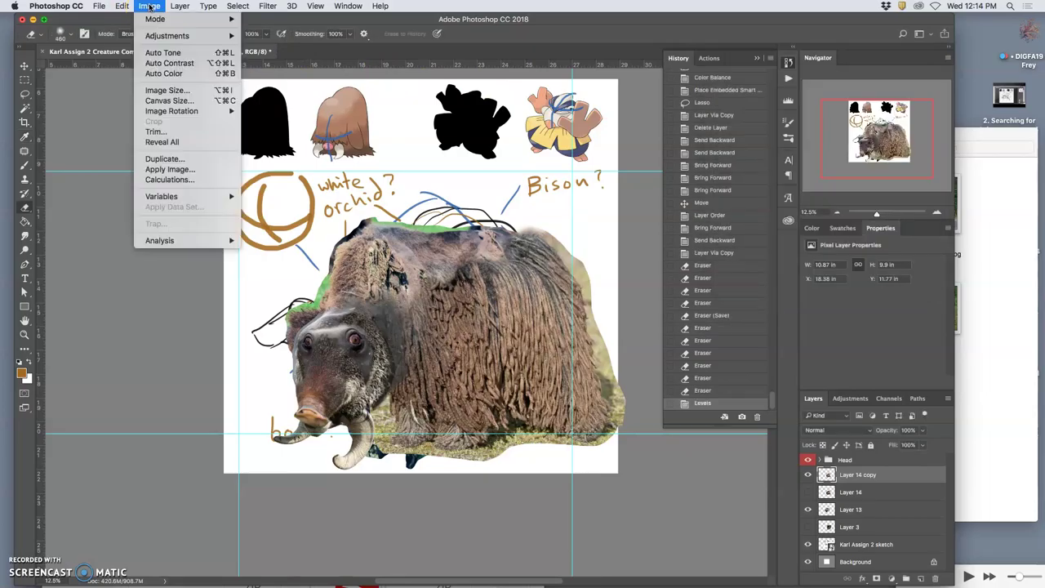
mouse_move(167, 35)
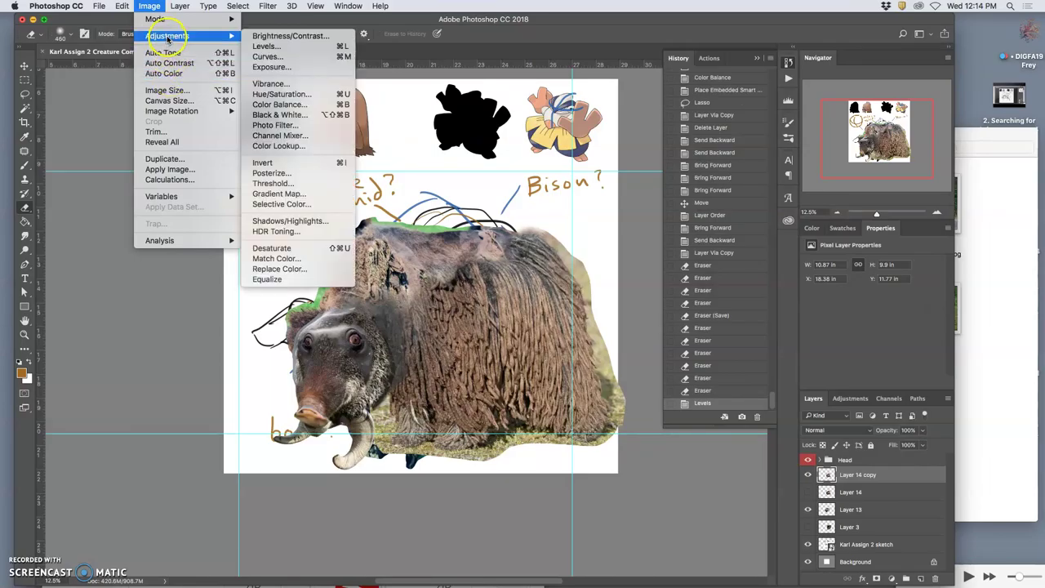
click(280, 95)
click(280, 105)
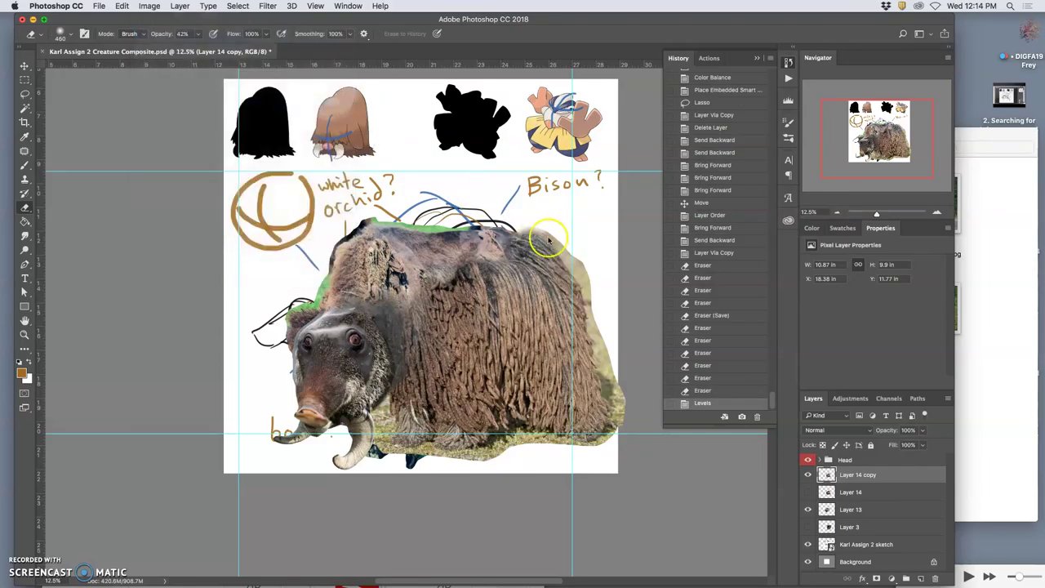
drag(784, 292, 790, 292)
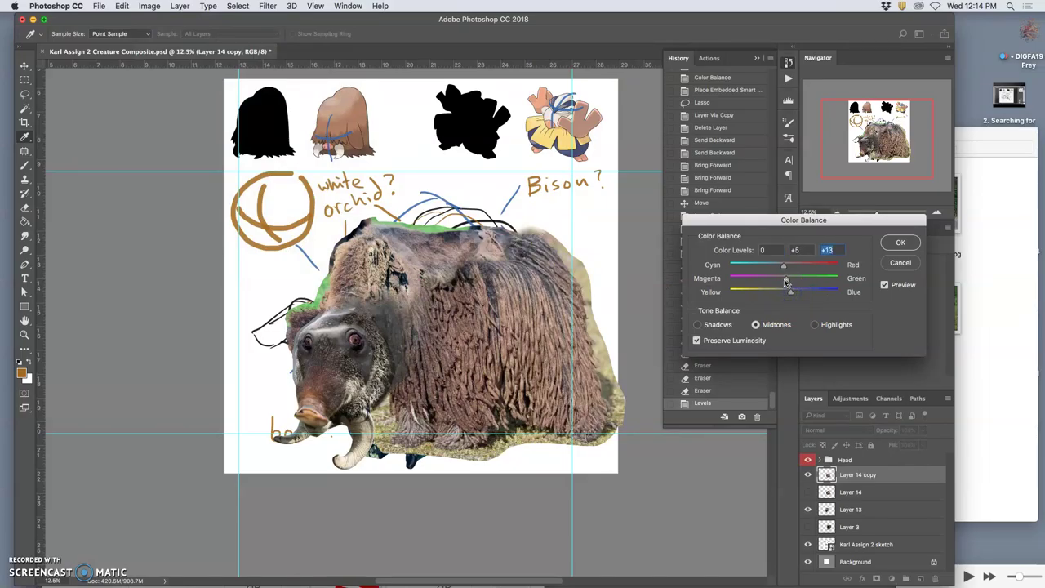
click(786, 281)
Step: Set the highlights to +12, 0, −3 and the shadows to 0, 0, +9, then confirm
click(814, 324)
click(785, 292)
drag(791, 293, 782, 293)
click(786, 268)
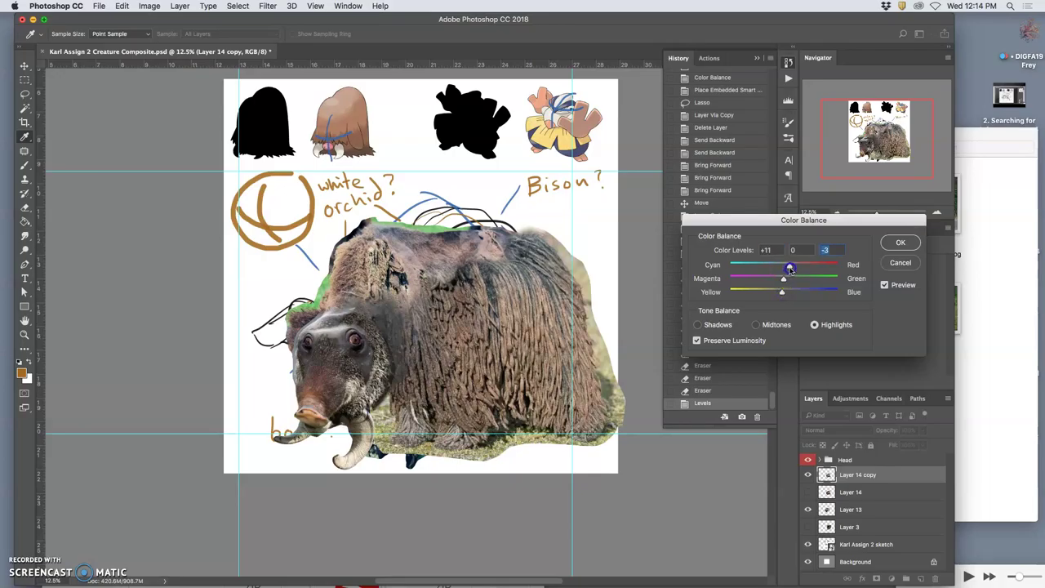
click(698, 325)
click(782, 287)
drag(782, 287, 788, 293)
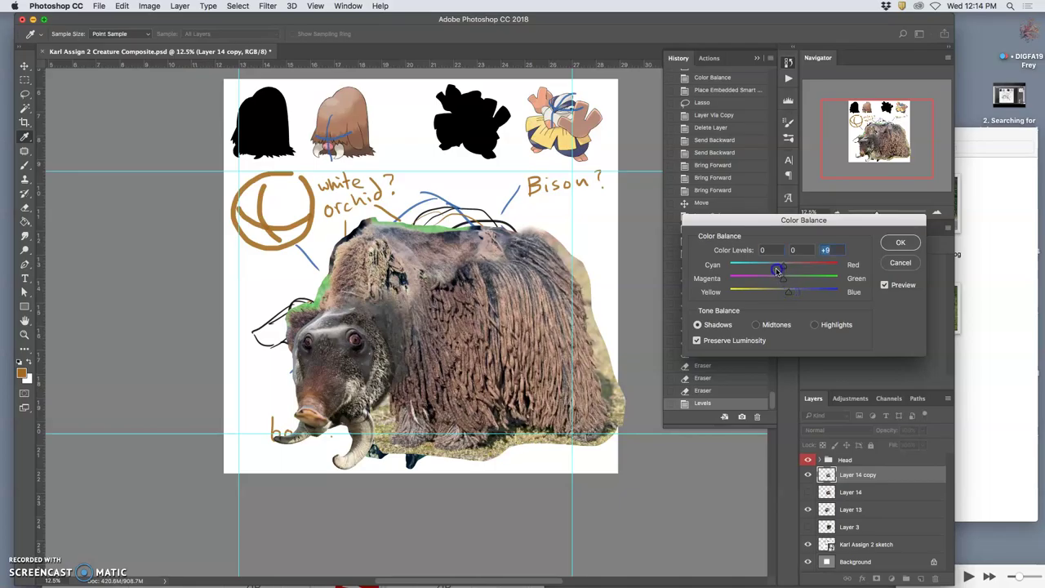
click(901, 242)
Step: Warp the lower-left front of the bison body outward and commit the warp
key(e)
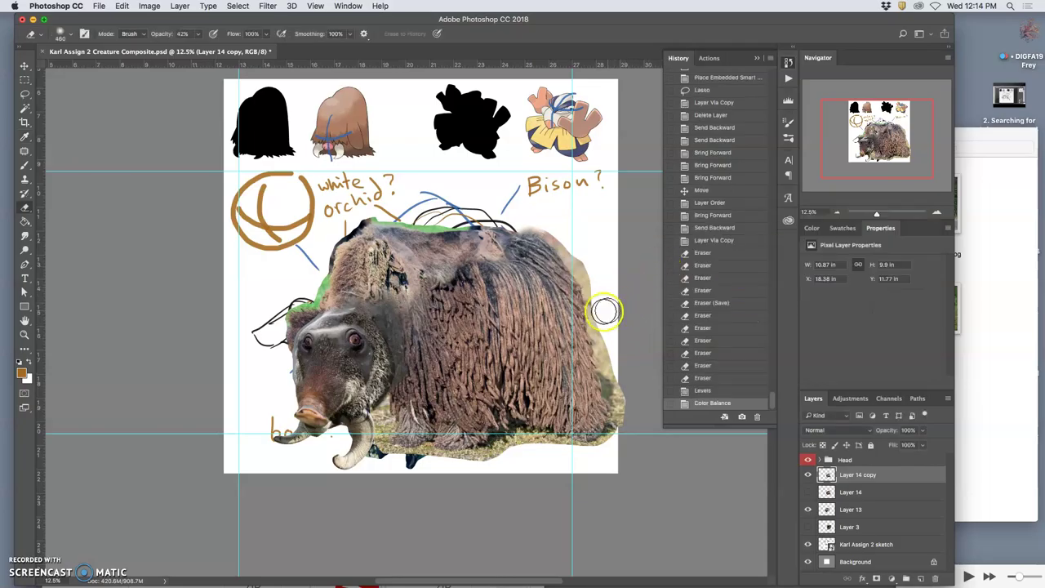
key(super+t)
right_click(516, 323)
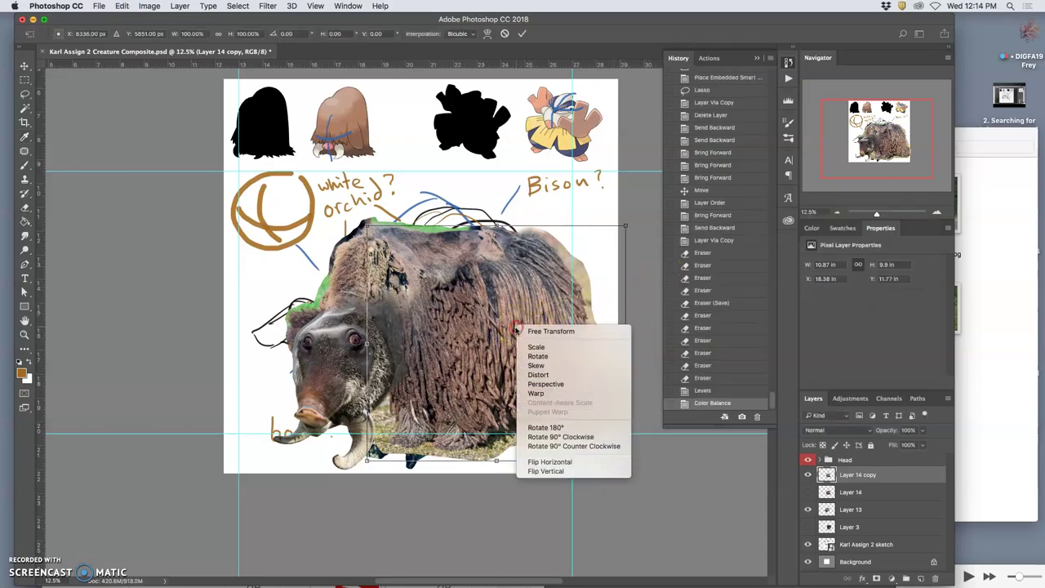
click(536, 393)
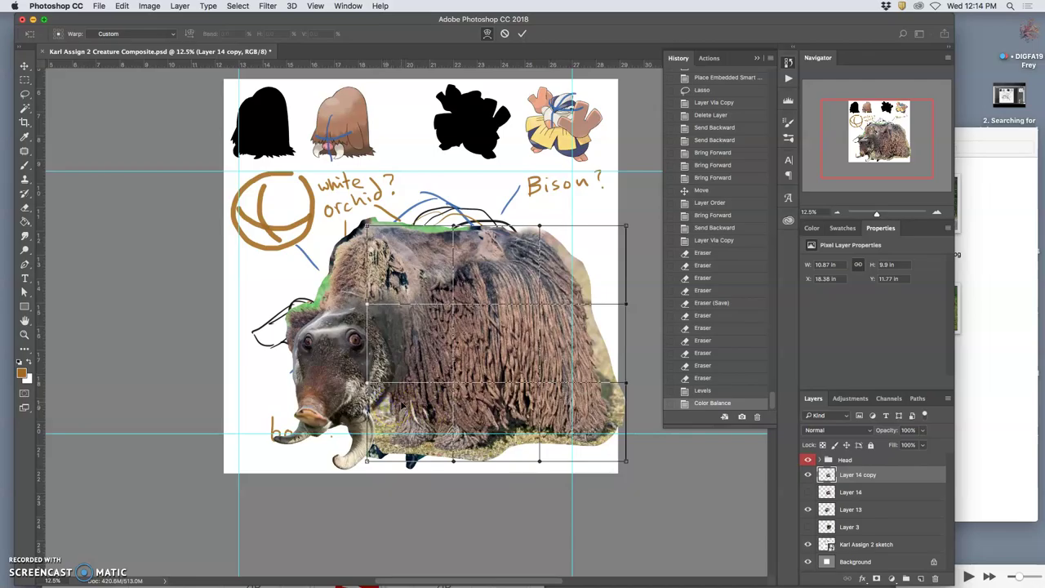
drag(402, 406, 396, 401)
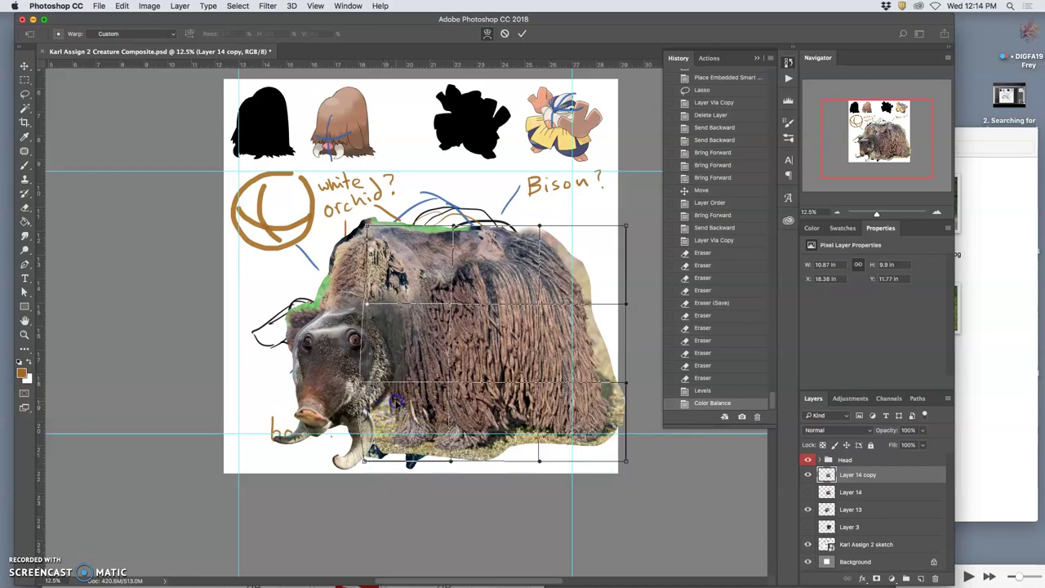
drag(398, 403, 358, 460)
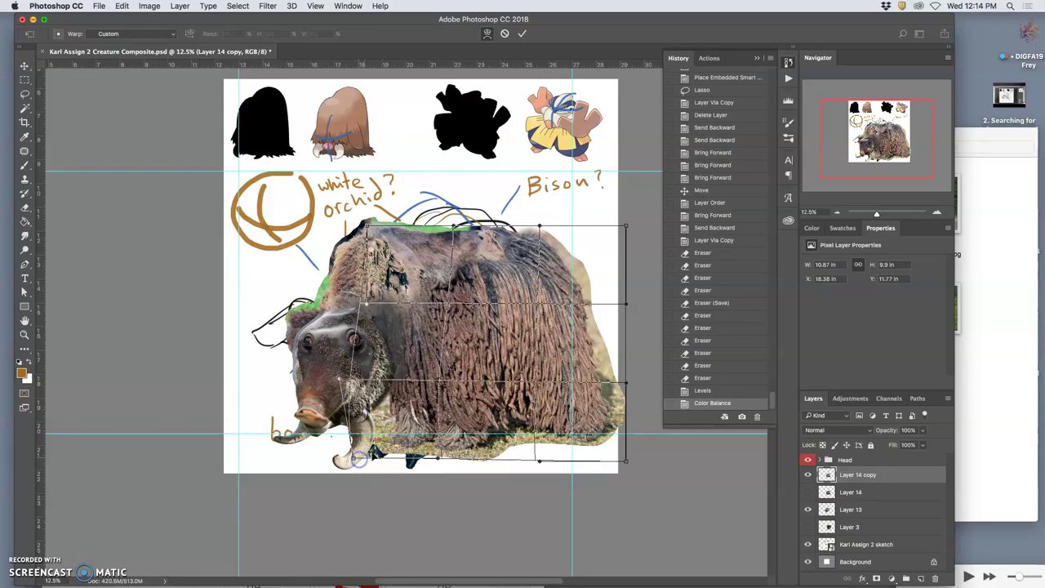
click(383, 442)
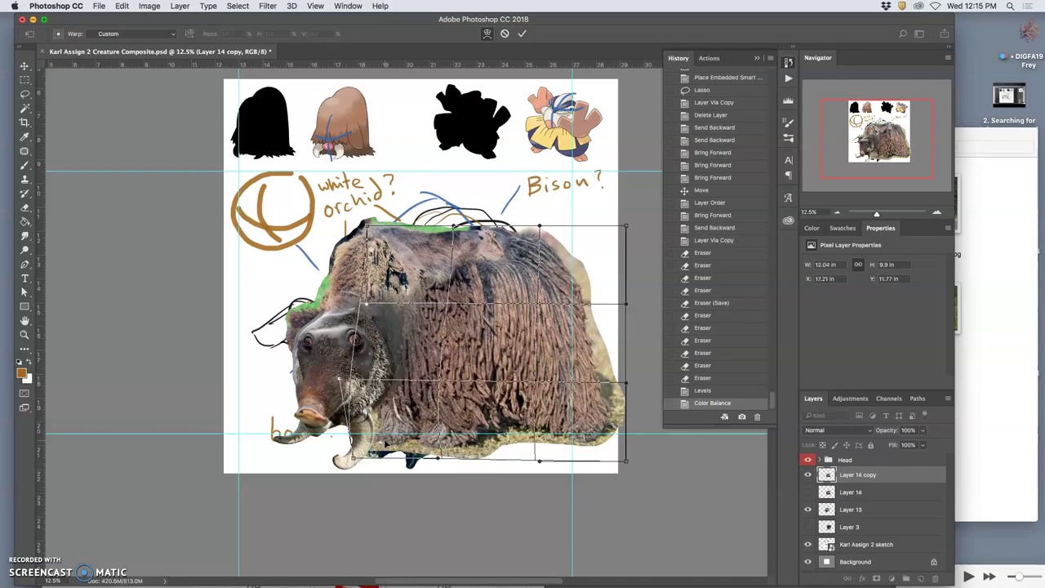
key(super+z)
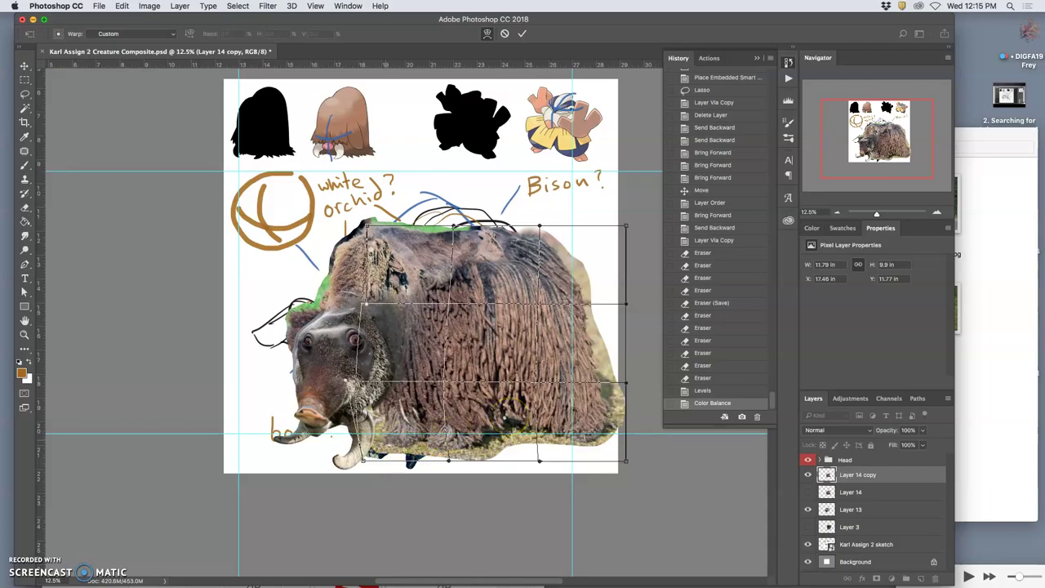
key(Return)
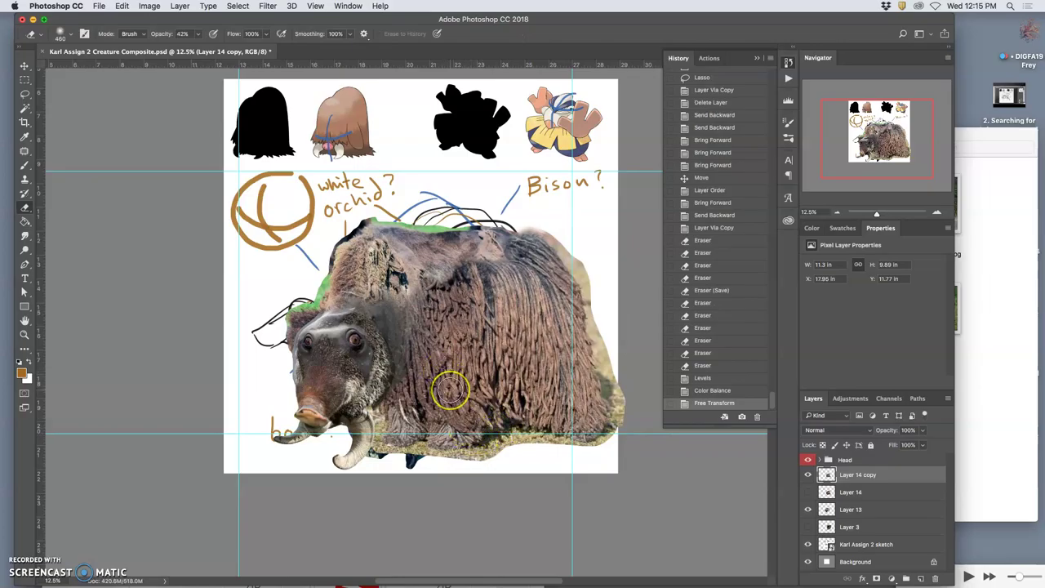
Step: Undo the warp, then zoom out and back in to review the whole composite
key(super+z)
key(super+z)
key(super+z)
key(super+z)
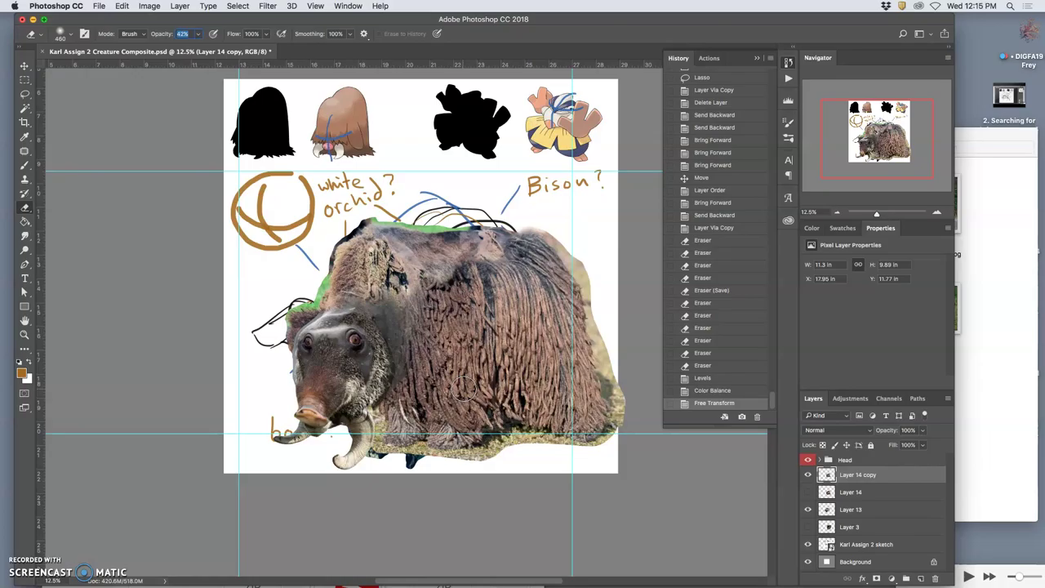
click(473, 382)
key(super+minus)
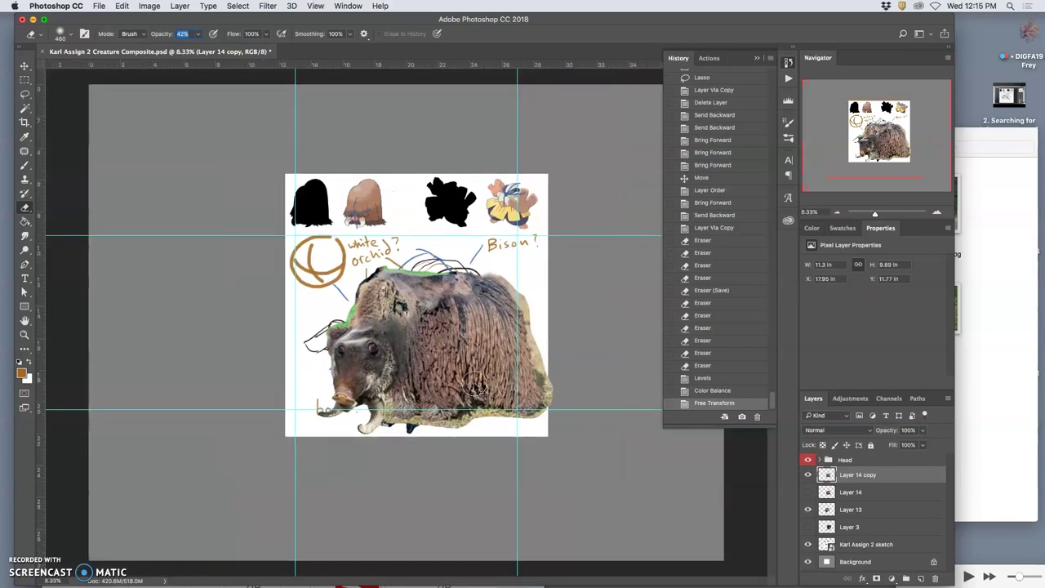
key(super+plus)
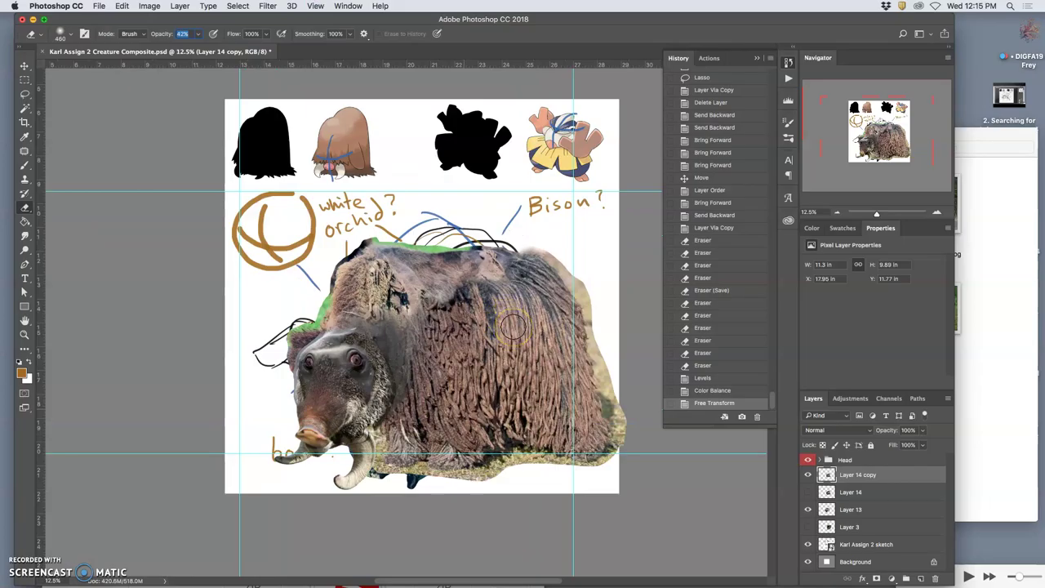
Step: From Finder's References > legs folder, drag turtle-2893804.jpg onto the Photoshop canvas
click(979, 367)
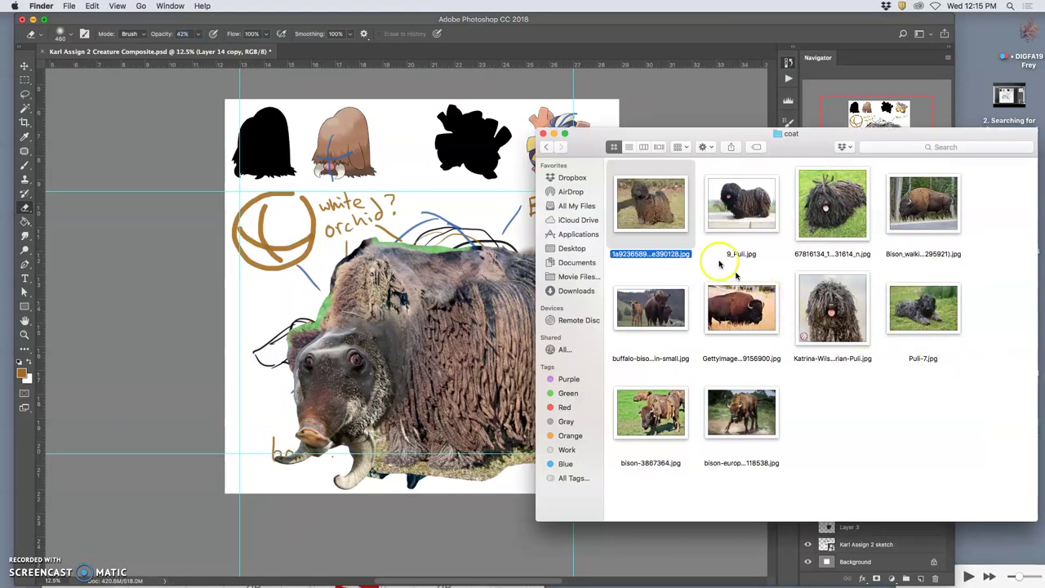
click(546, 147)
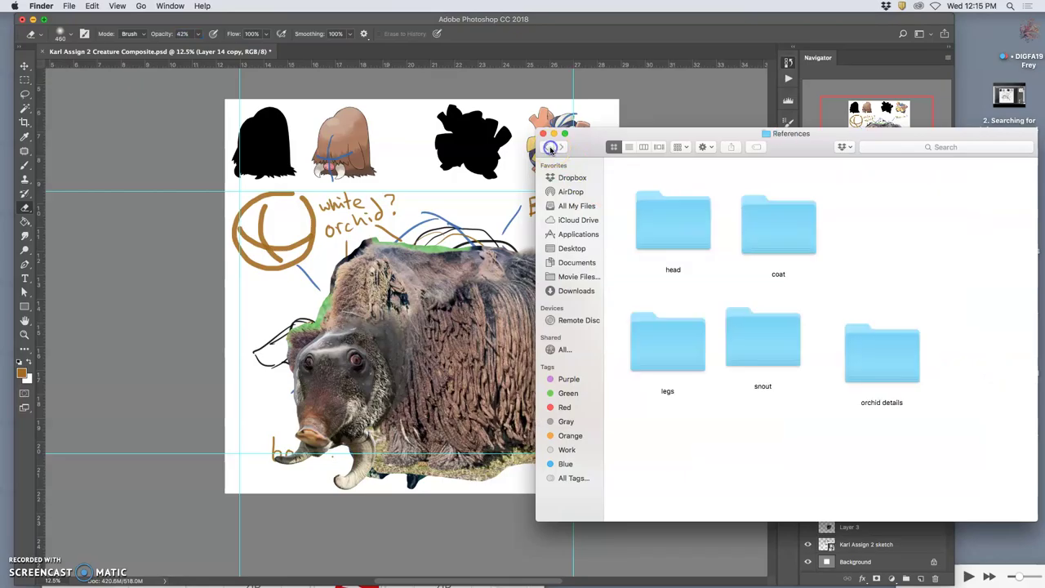
double_click(698, 342)
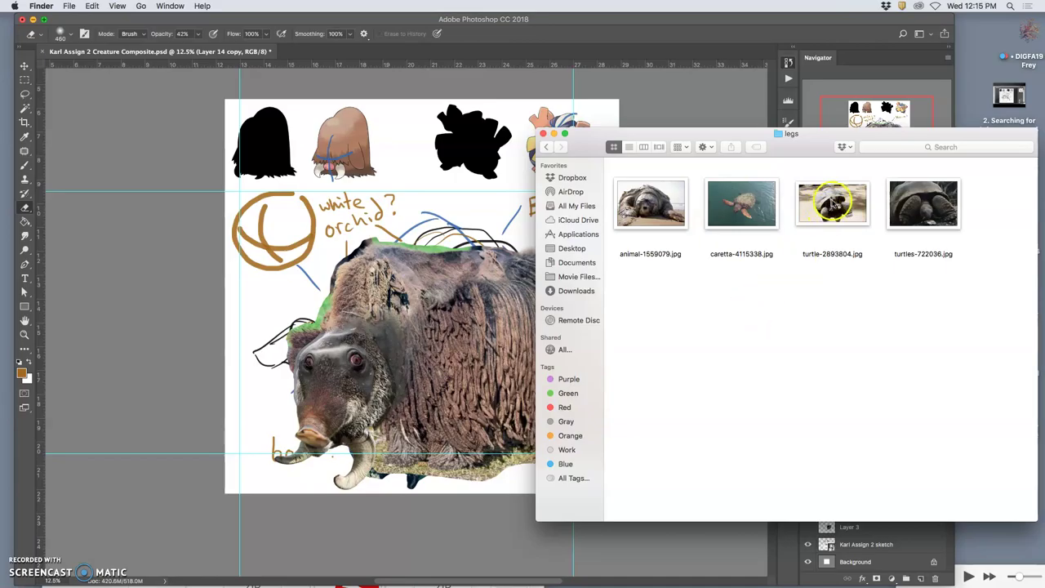
drag(831, 208, 459, 338)
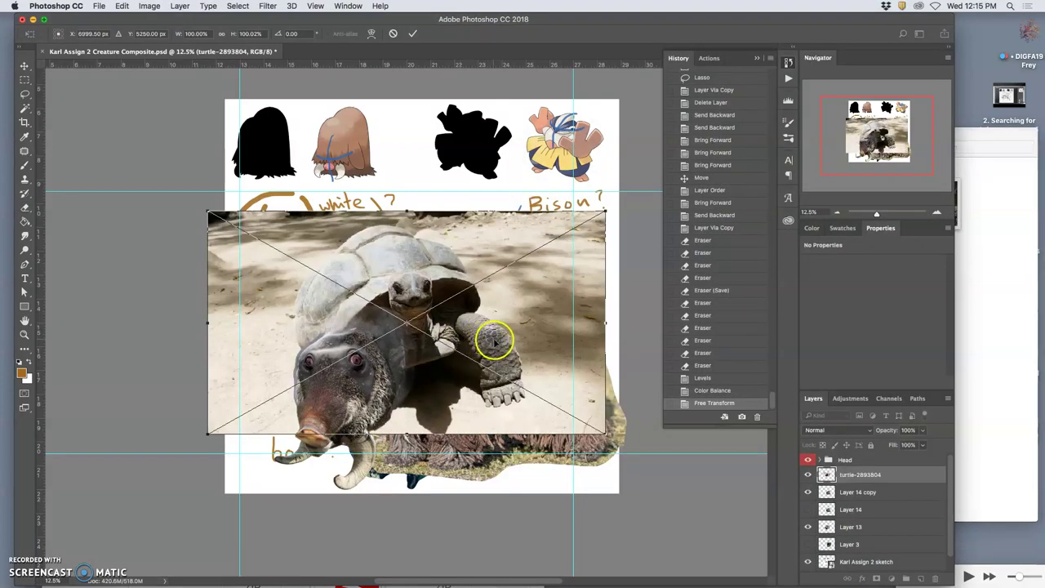
Step: Move the placed tortoise photo down and left and flip it horizontally
right_click(499, 341)
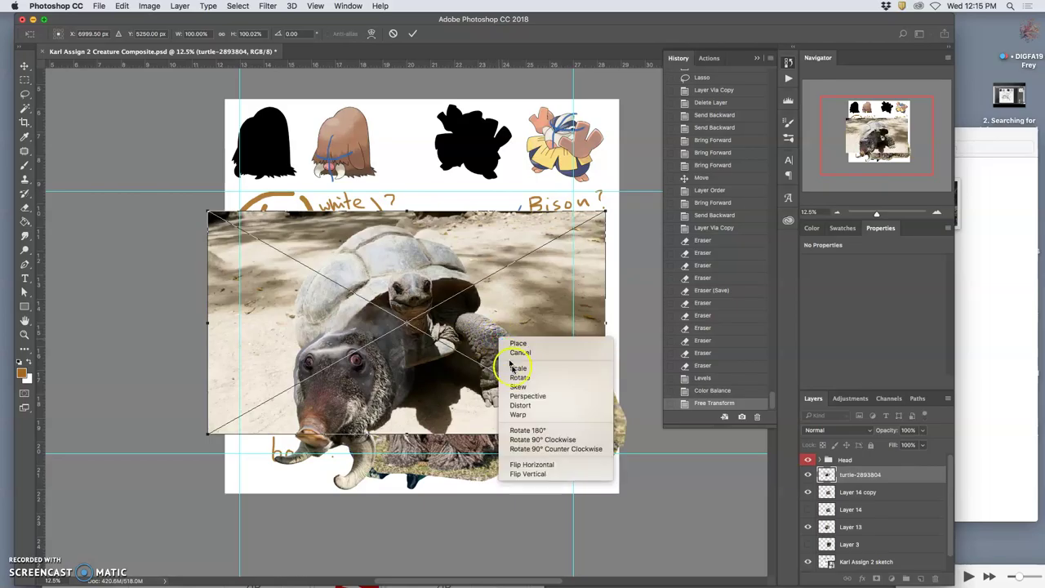
click(489, 346)
drag(489, 345, 430, 418)
right_click(479, 381)
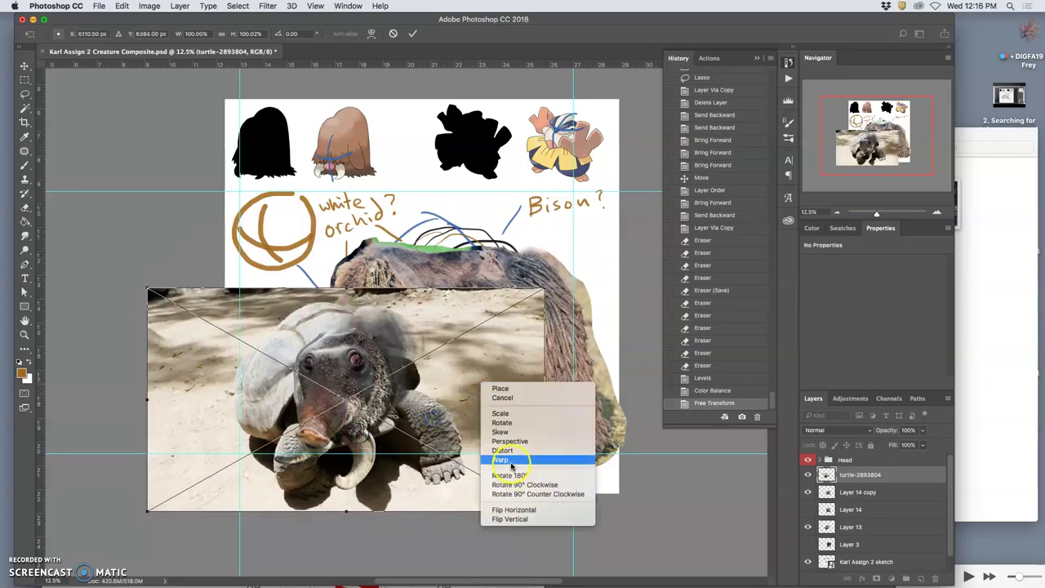
click(511, 511)
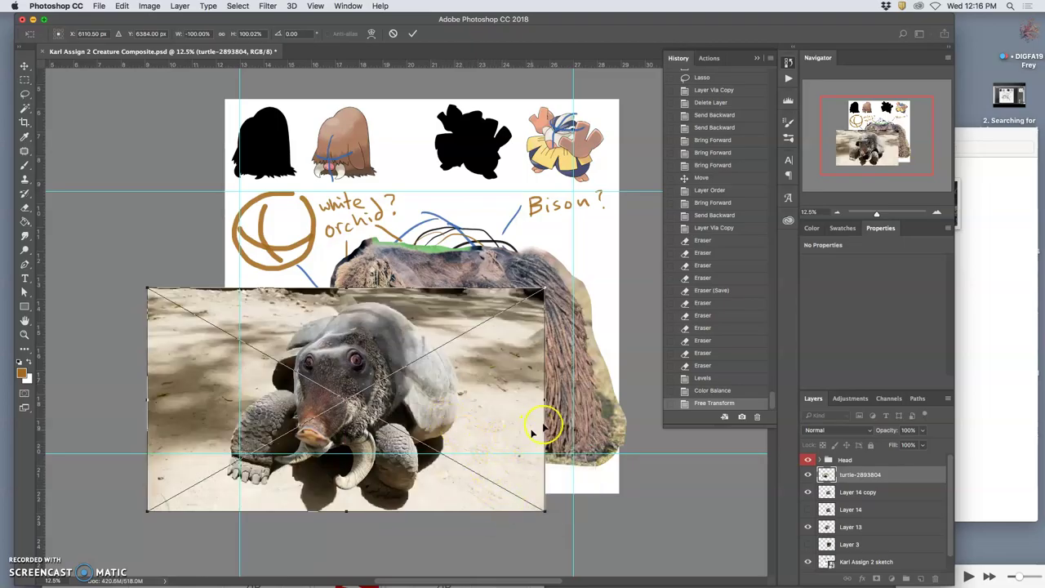
Step: Stretch the tortoise photo taller, rotate it about −6.6°, and commit the placement
drag(546, 400, 599, 397)
drag(462, 326, 457, 303)
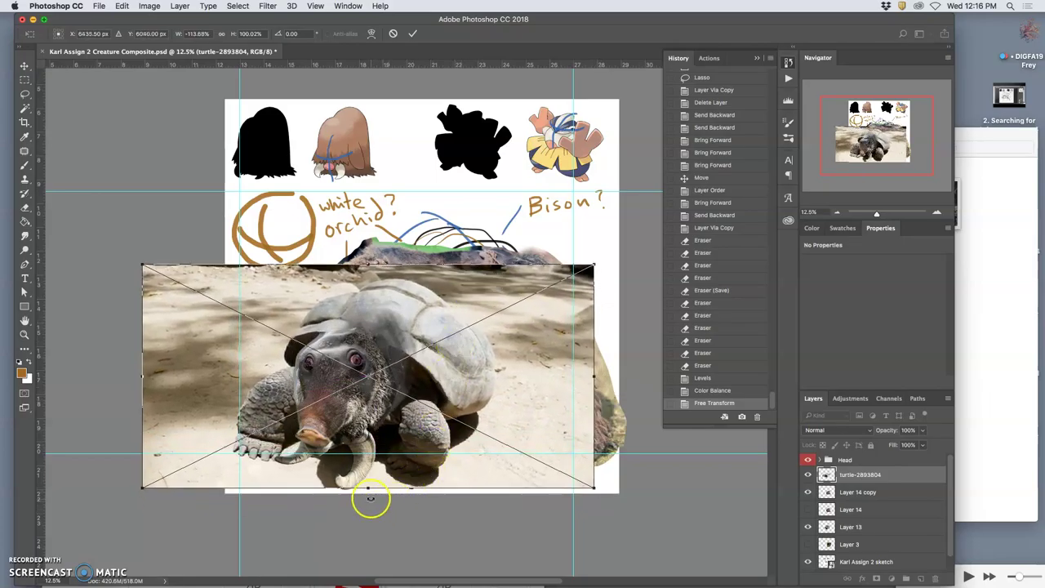
drag(369, 487, 369, 506)
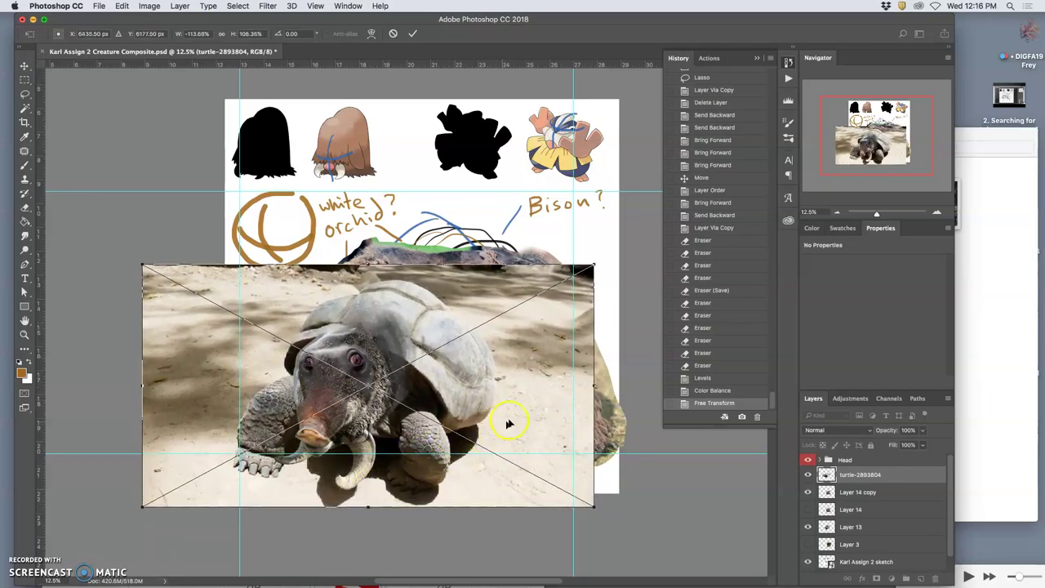
drag(609, 420, 604, 385)
mouse_move(461, 396)
mouse_down()
mouse_move(759, 437)
mouse_move(458, 397)
mouse_up()
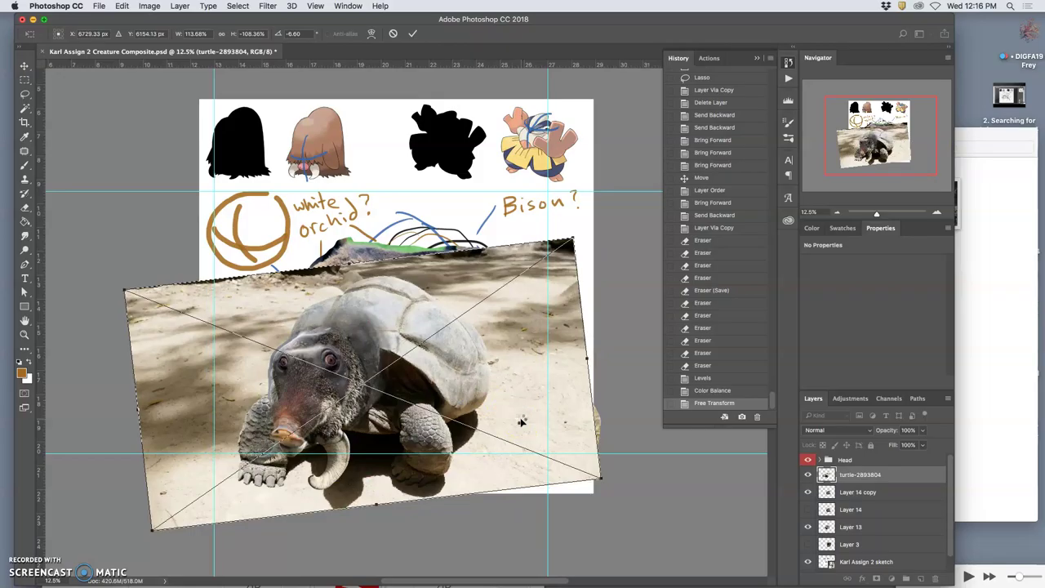
key(e)
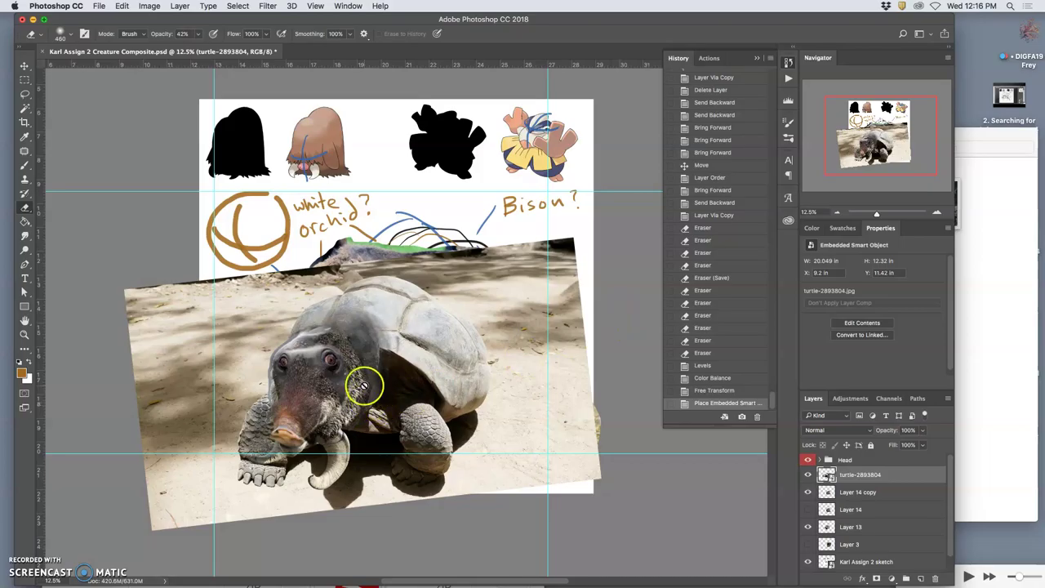
Step: Copy the tortoise's front foot to its own layer, delete the photo layer, and move the foot under the belly
click(24, 93)
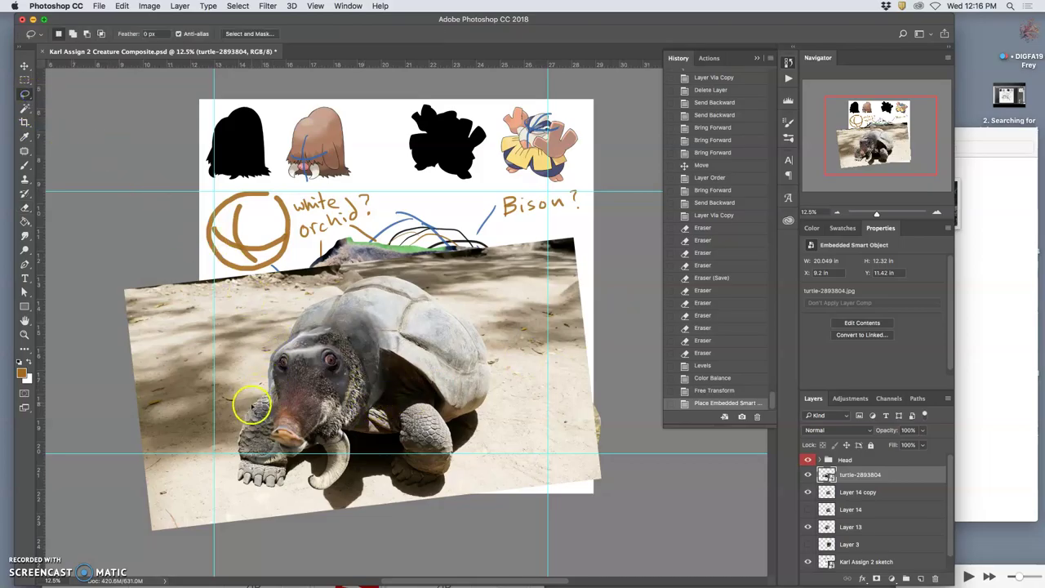
mouse_move(252, 405)
mouse_down()
mouse_move(269, 425)
mouse_move(245, 426)
mouse_move(237, 489)
mouse_move(280, 494)
mouse_move(298, 478)
mouse_move(296, 448)
mouse_move(272, 427)
mouse_up()
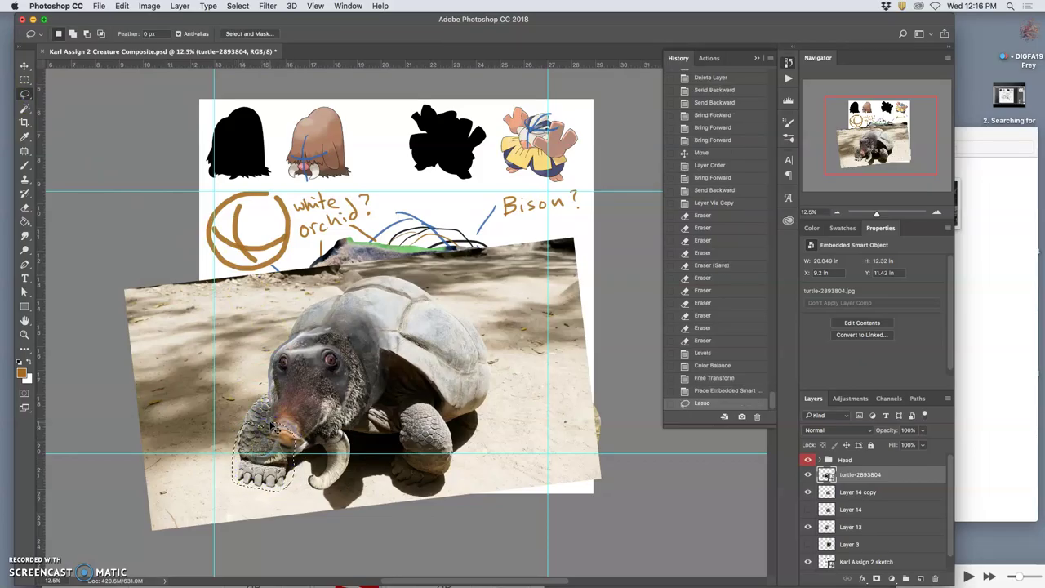
key(ctrl+j)
click(852, 491)
key(Delete)
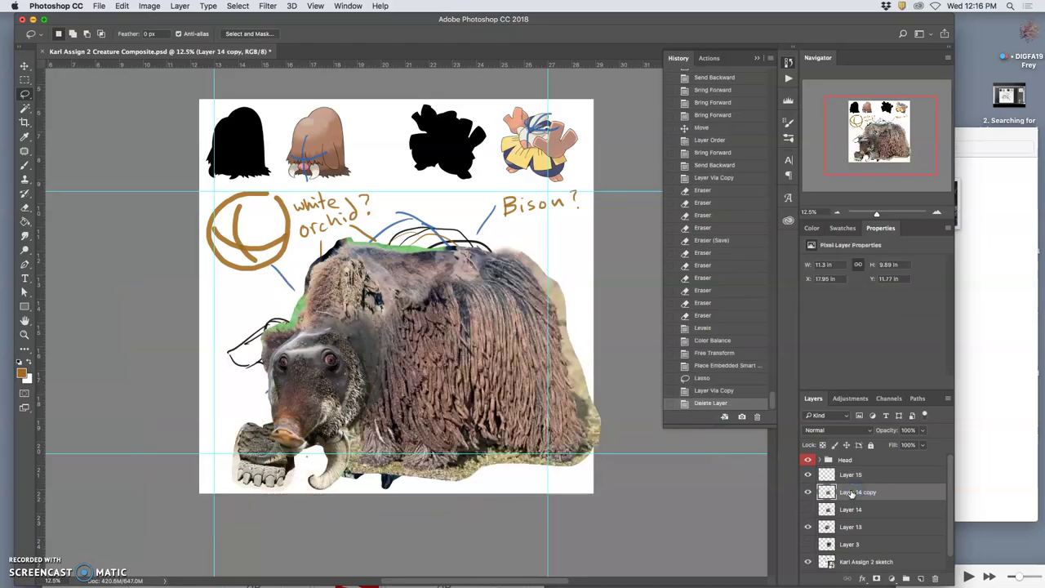
click(24, 65)
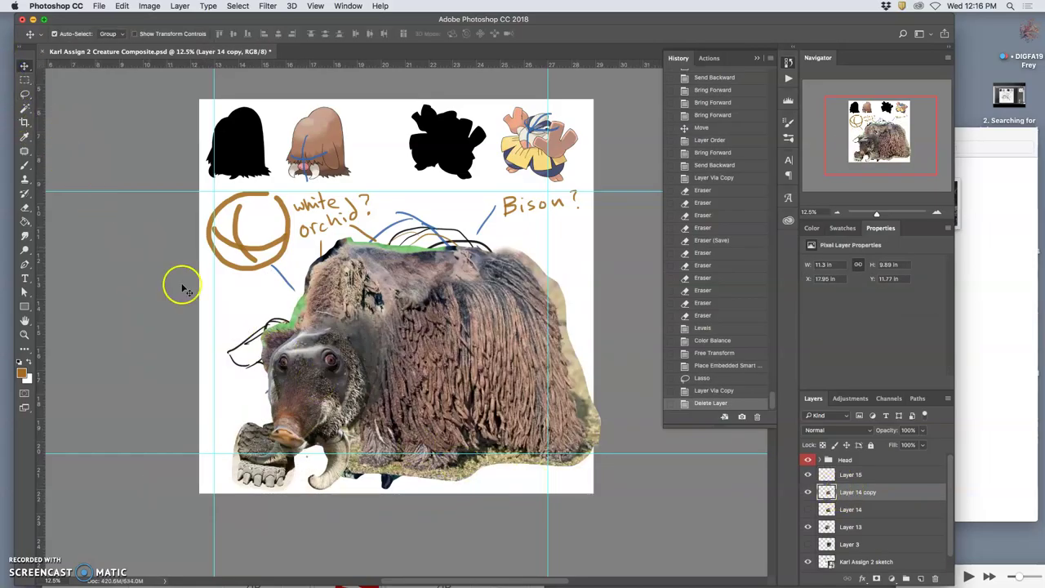
drag(276, 454, 444, 457)
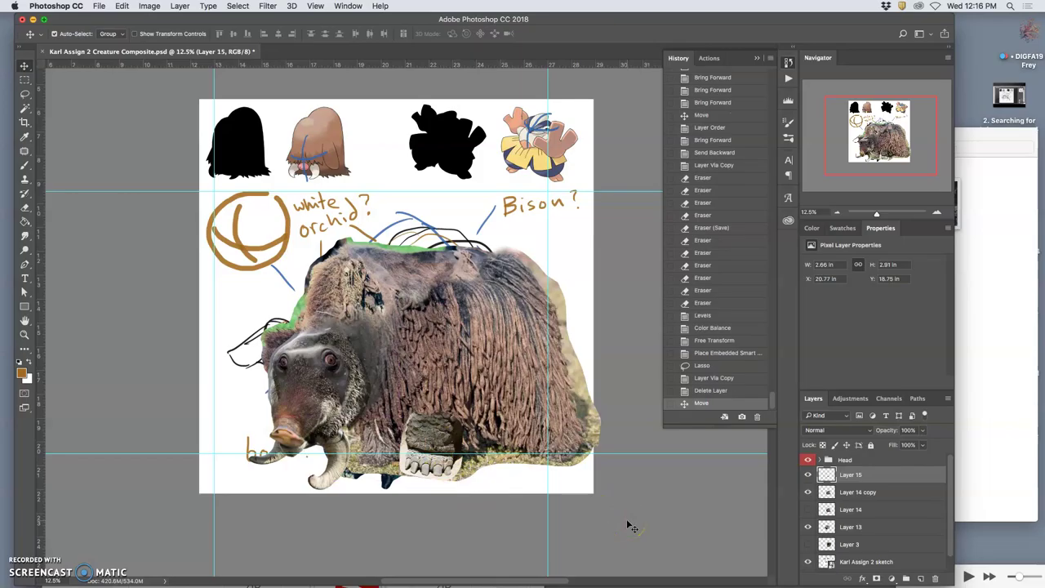
Step: Duplicate the foot layer, flip the copy horizontally, rotate it about 14° and shift it left
key(super+j)
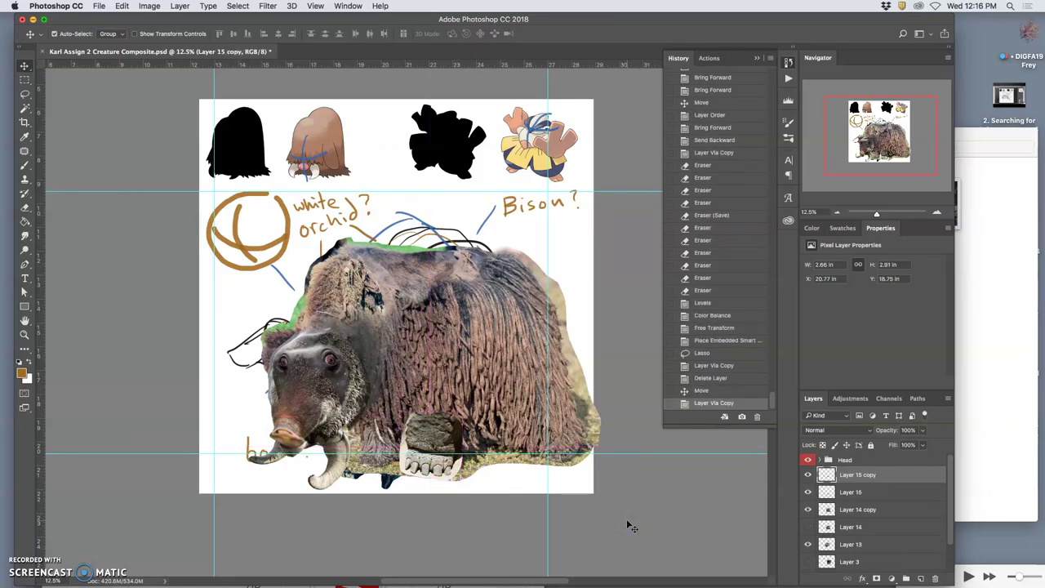
key(super+t)
right_click(443, 466)
click(478, 567)
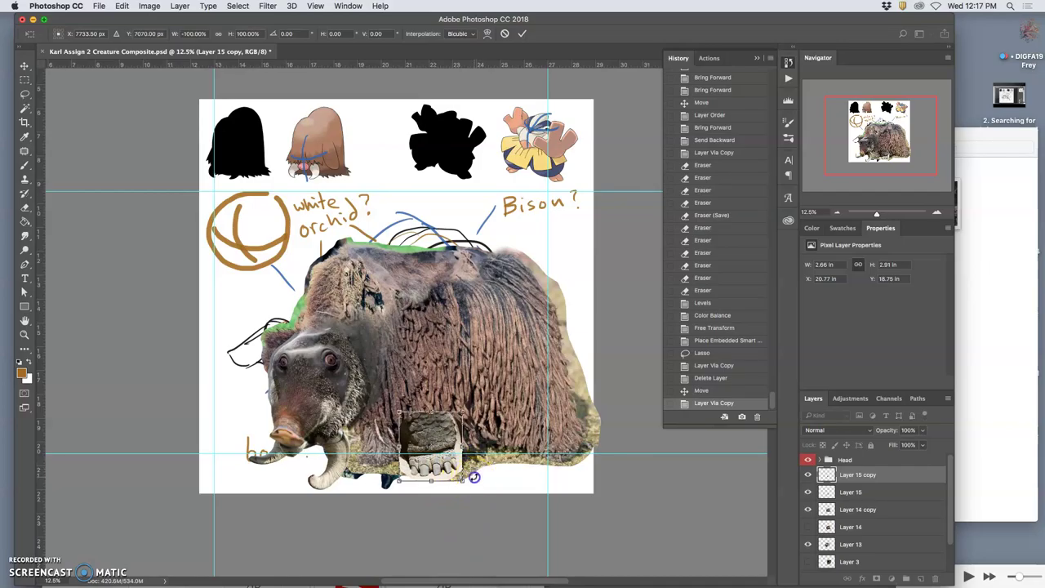
drag(474, 477, 462, 487)
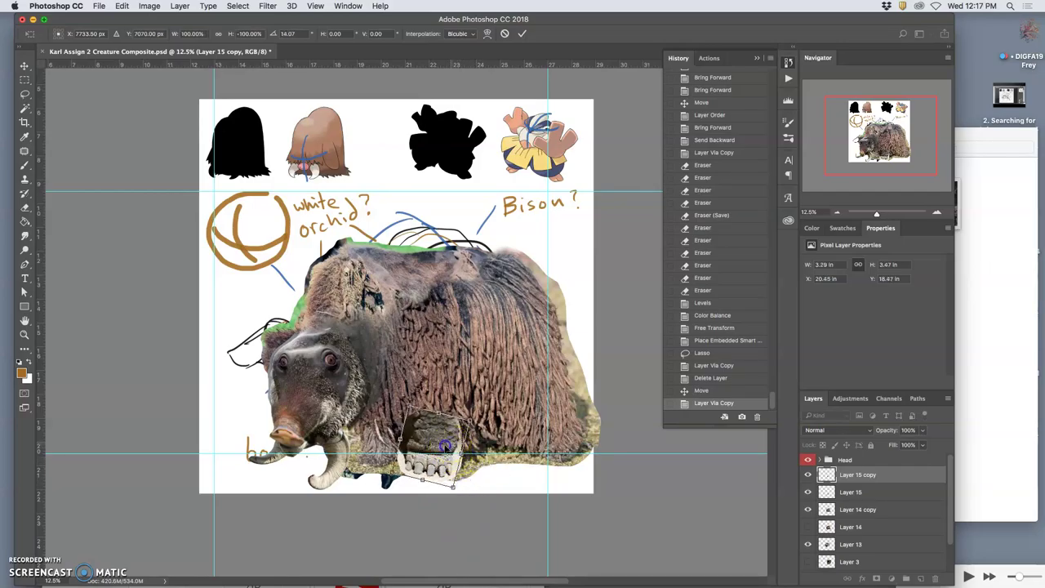
drag(470, 441, 392, 441)
Step: Warp the duplicate foot to fit the body's underside and apply it
right_click(382, 430)
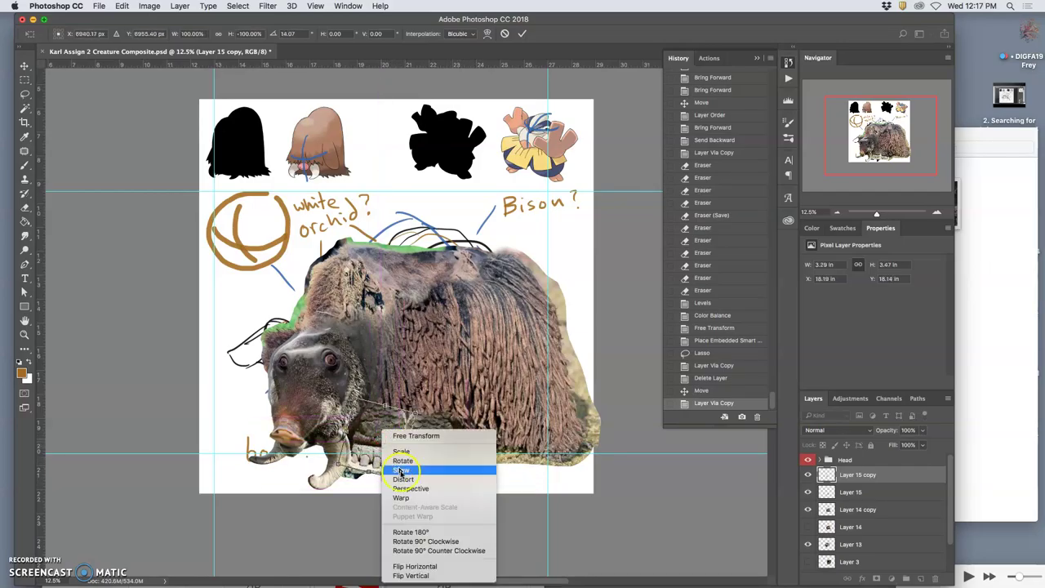
click(402, 498)
drag(371, 441, 359, 460)
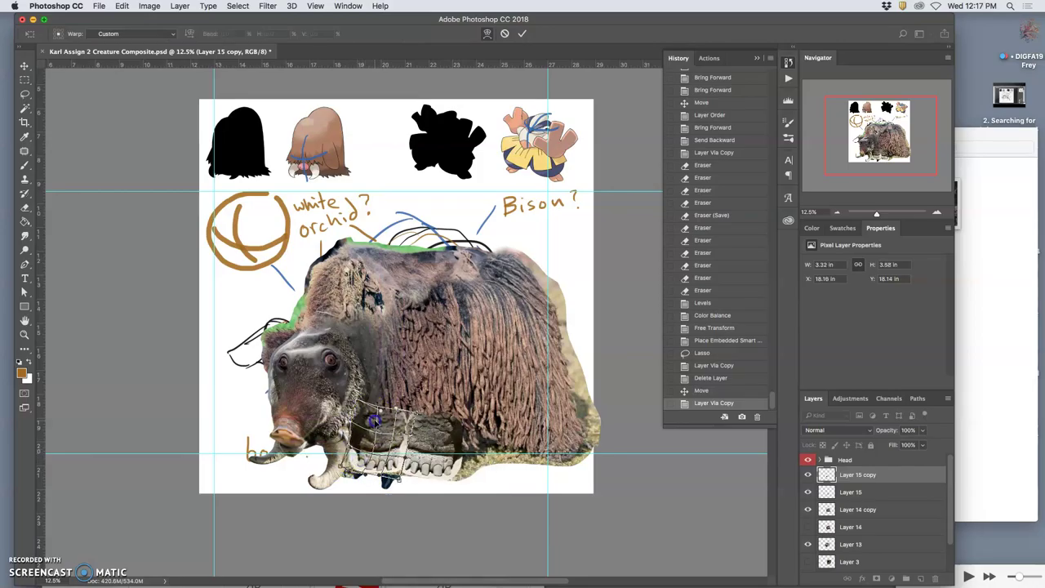
drag(377, 419, 396, 458)
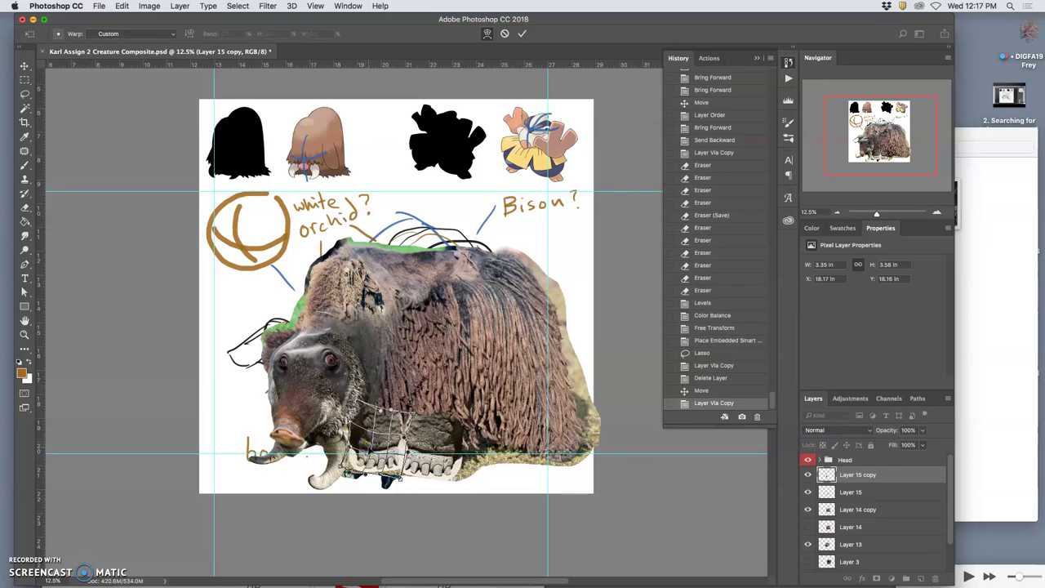
key(Return)
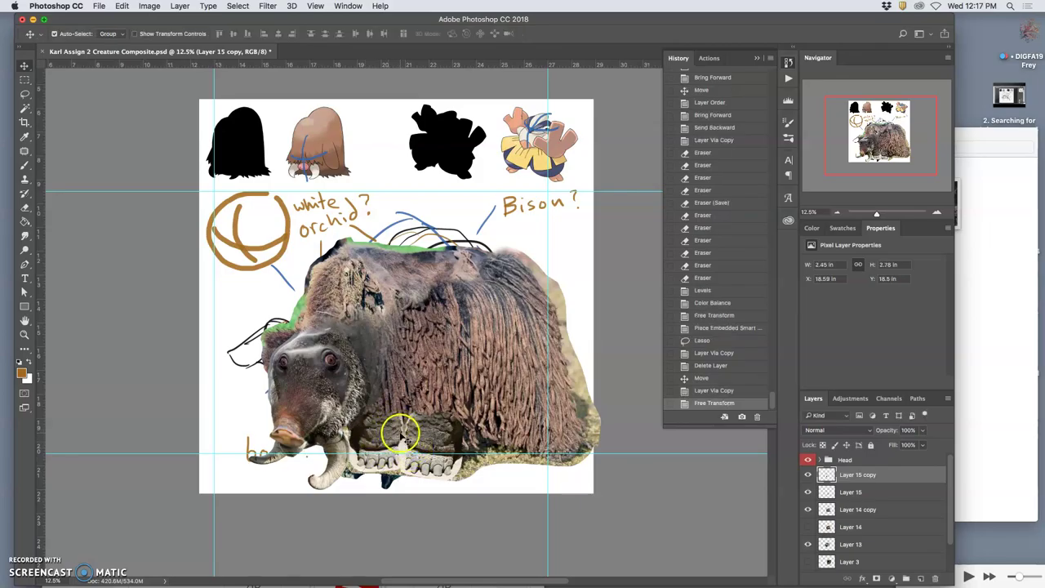
Step: Darken the duplicate foot with Levels: midtone 0.87, output white 223
key(super+equal)
key(super+equal)
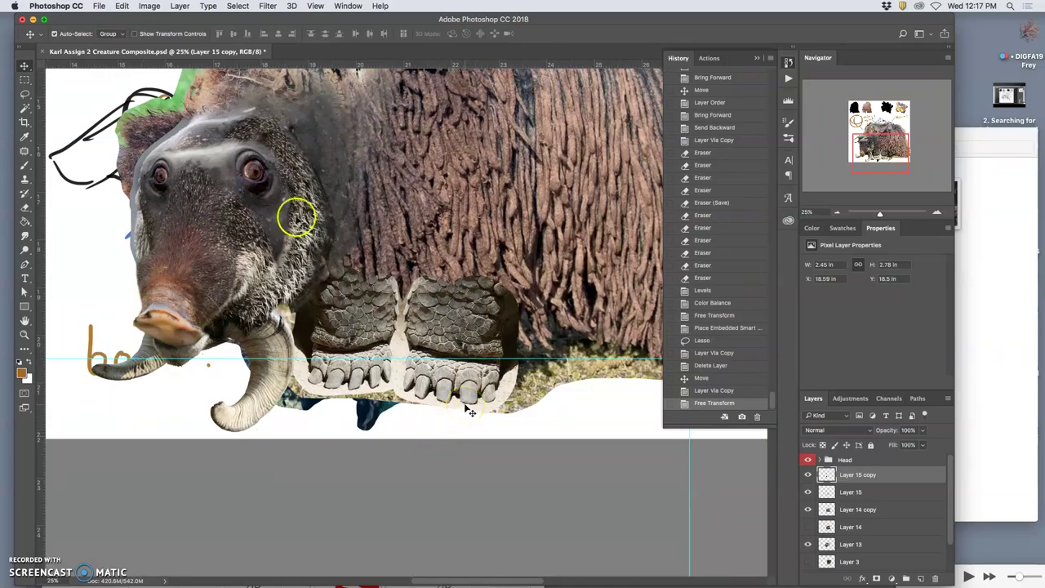
click(149, 6)
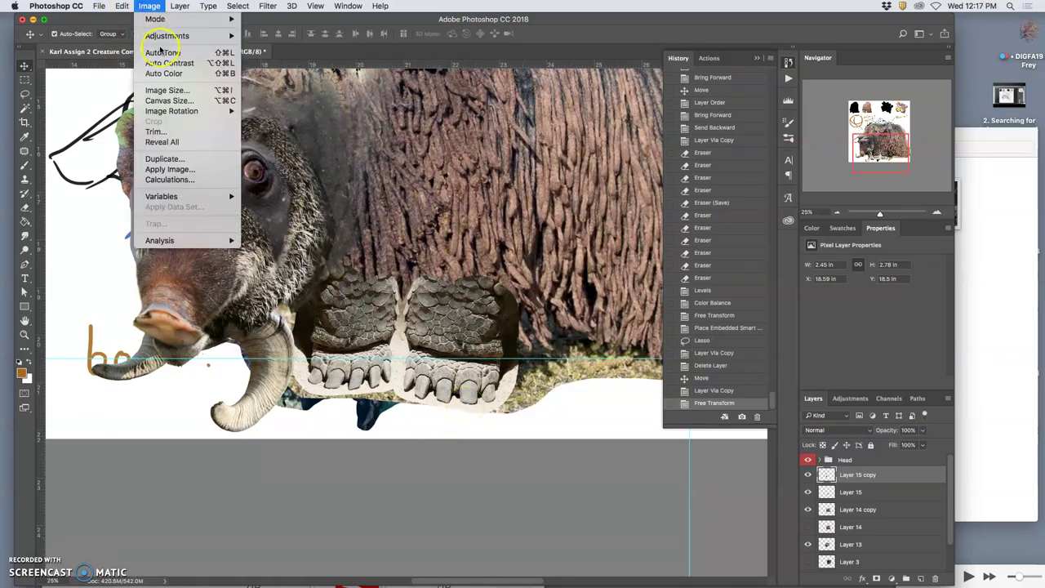
click(575, 225)
key(ctrl+l)
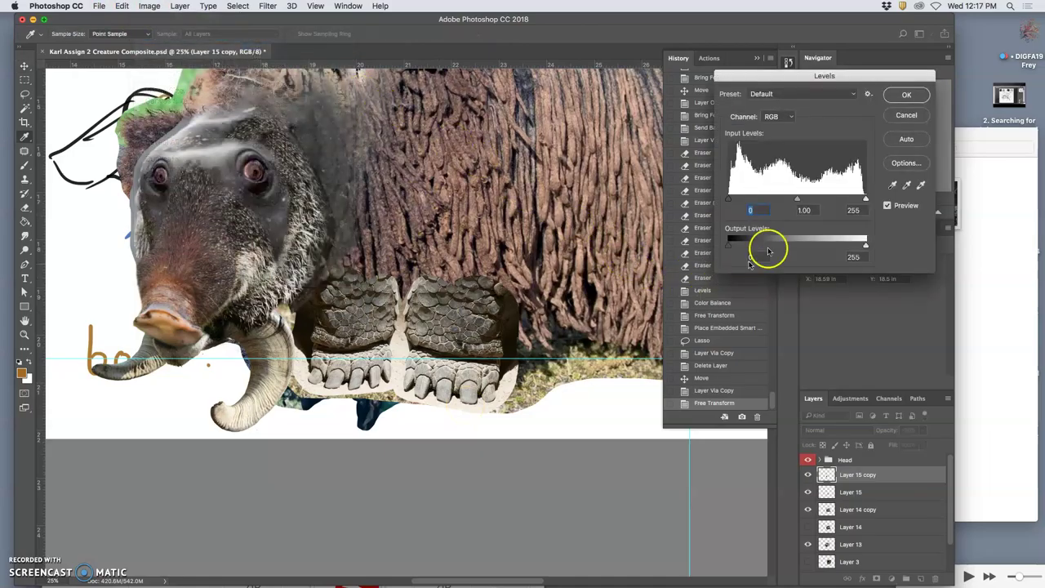
drag(796, 200, 806, 200)
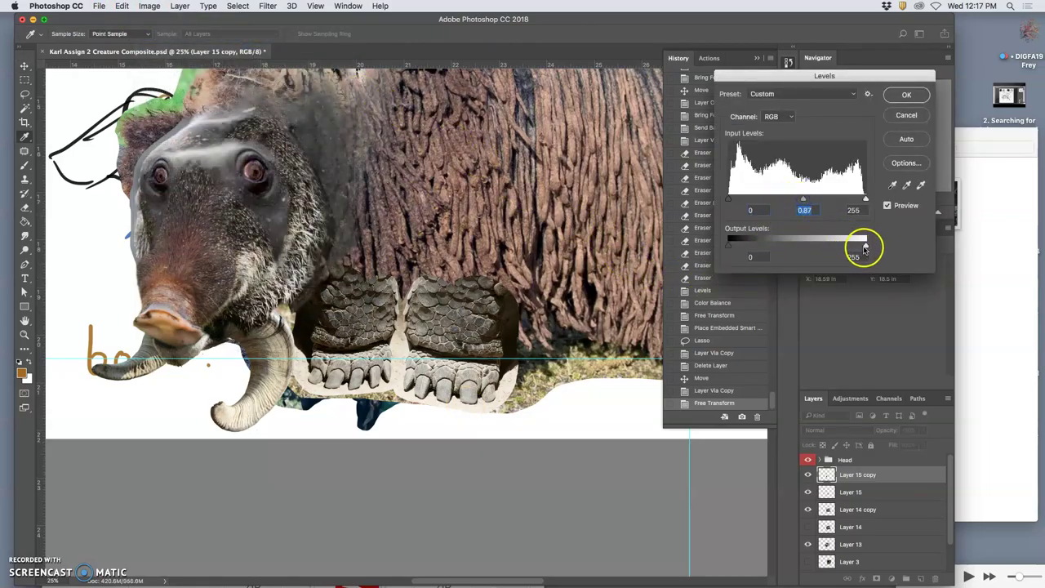
drag(855, 245, 848, 245)
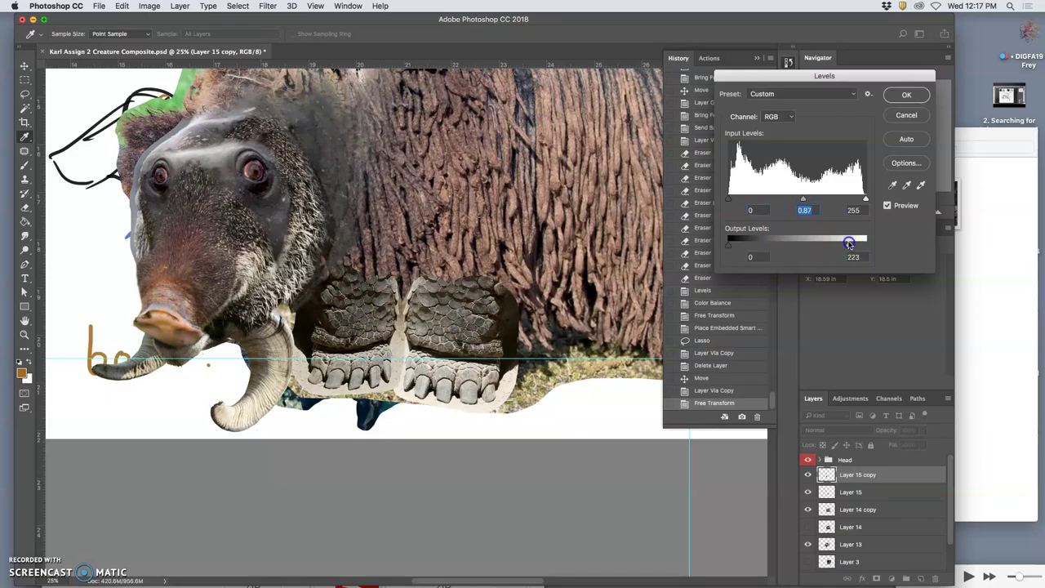
click(907, 94)
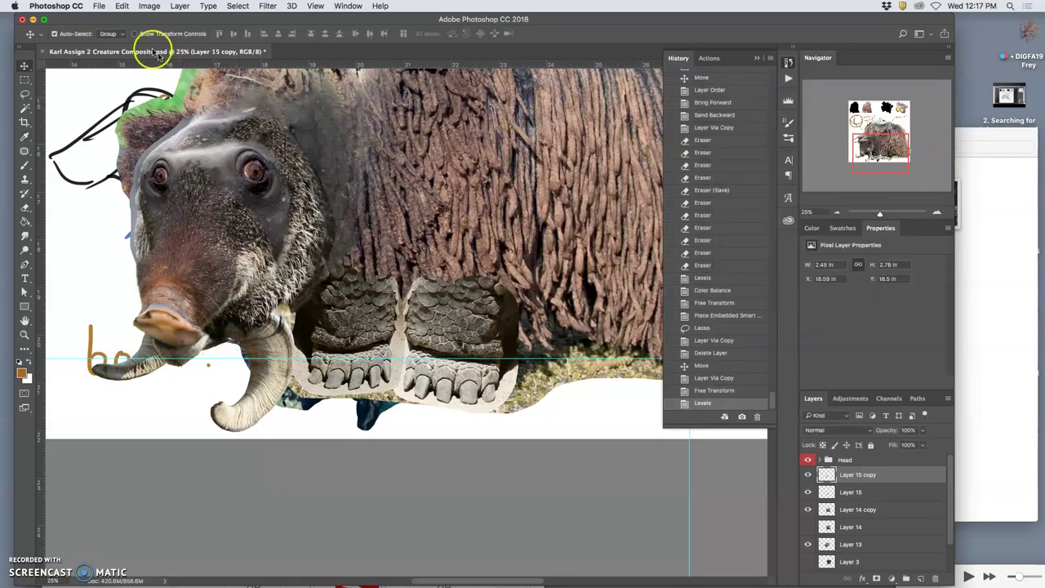
Step: In Color Balance, shift the foot's shadows to Cyan −18
click(150, 6)
mouse_move(167, 36)
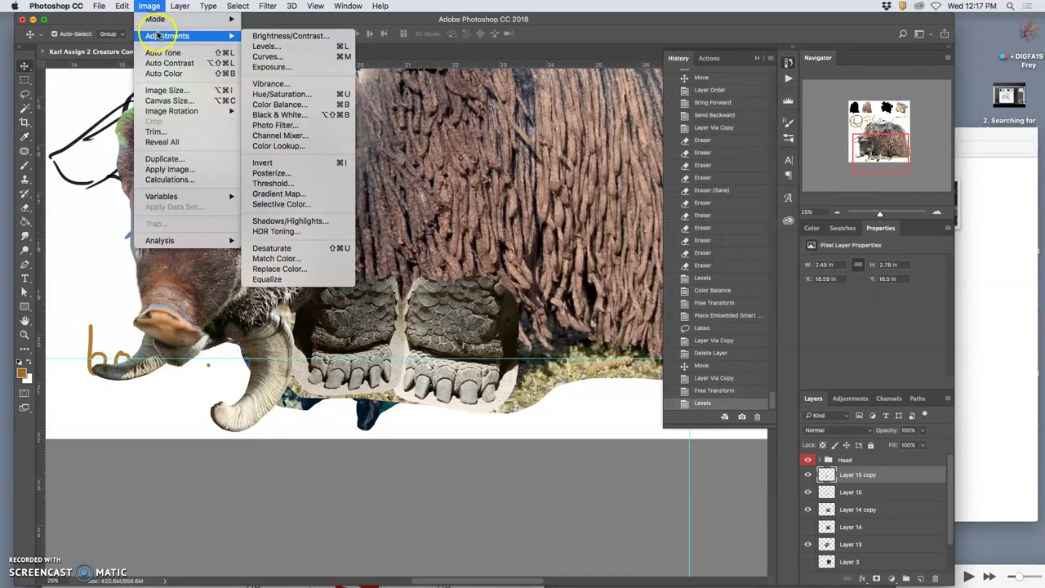
click(280, 104)
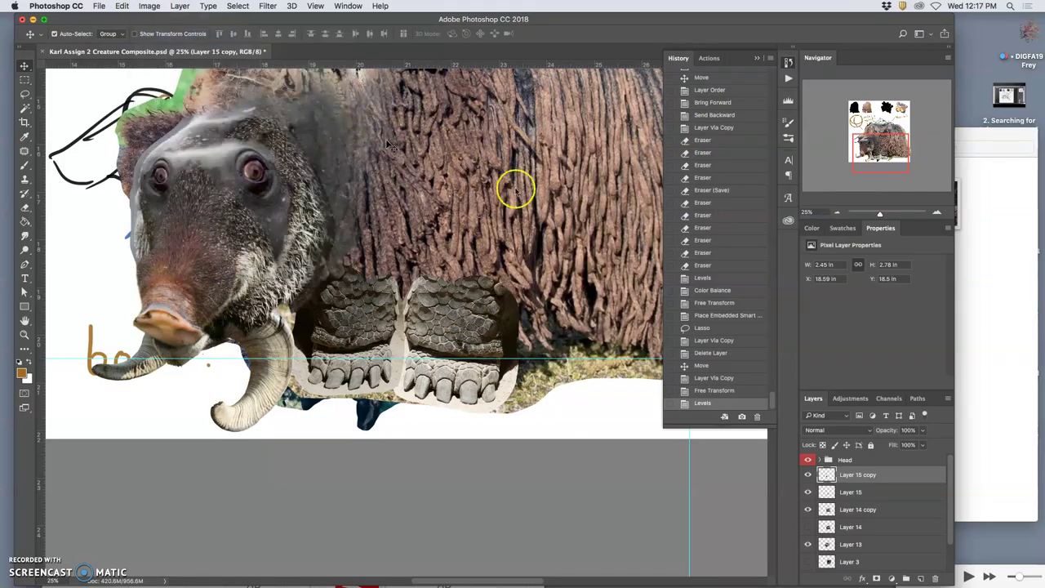
click(788, 283)
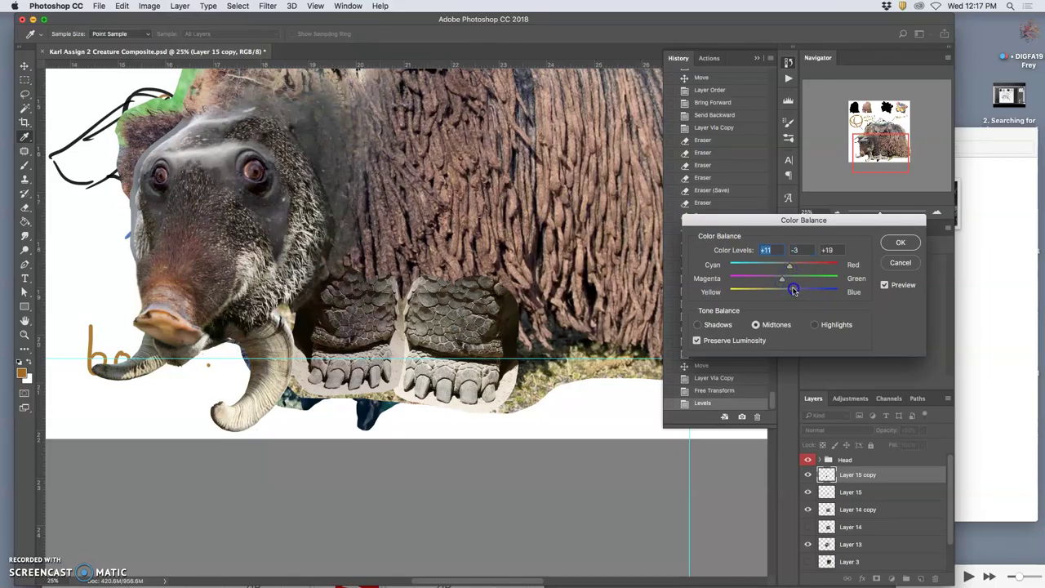
click(808, 325)
click(711, 324)
click(786, 263)
drag(785, 262, 777, 268)
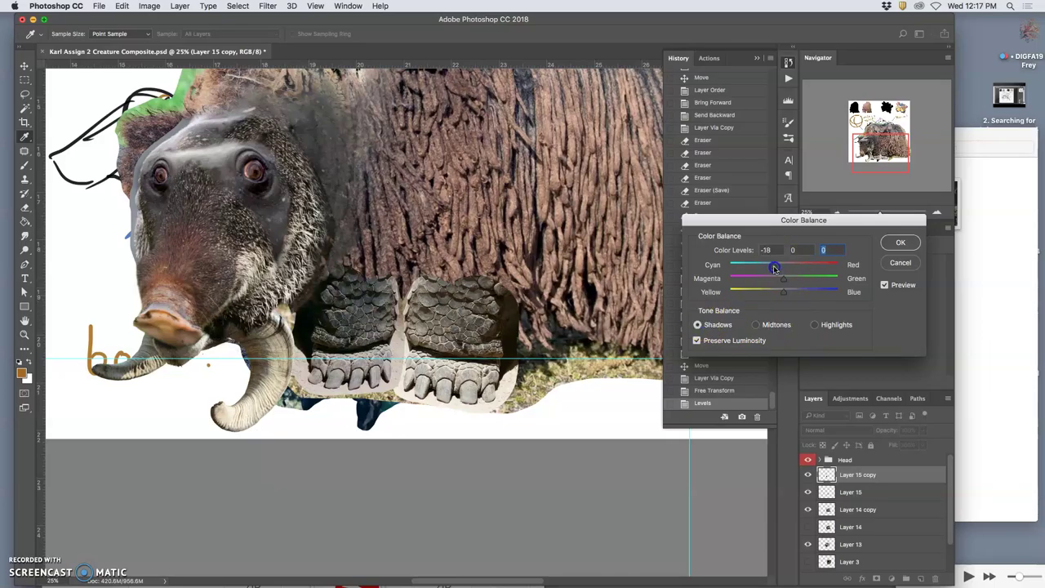
Step: Commit the color balance, then apply Levels to Layer 15's foot: midtones 0.86, output white 236
click(898, 242)
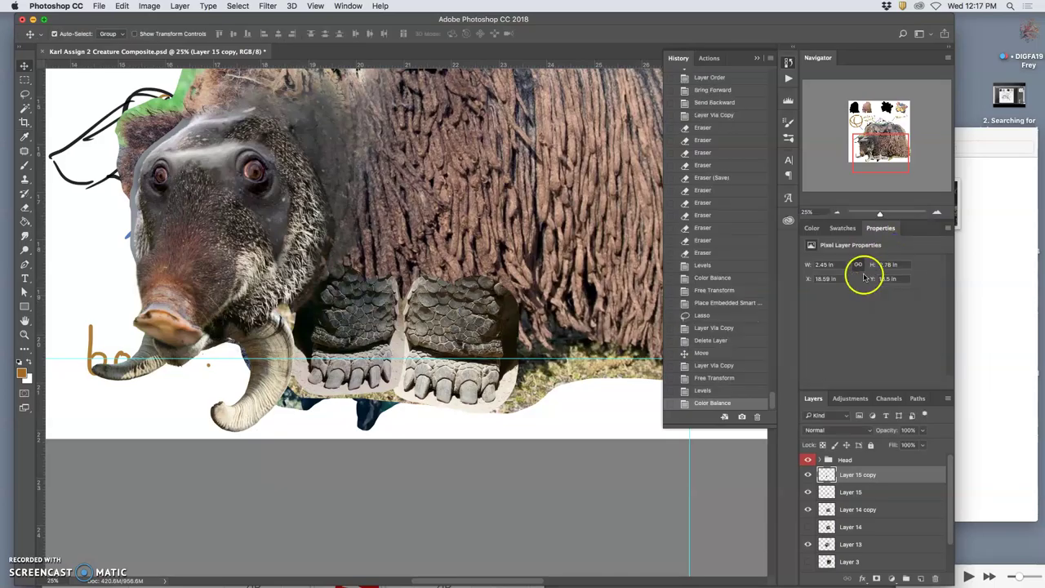
click(878, 491)
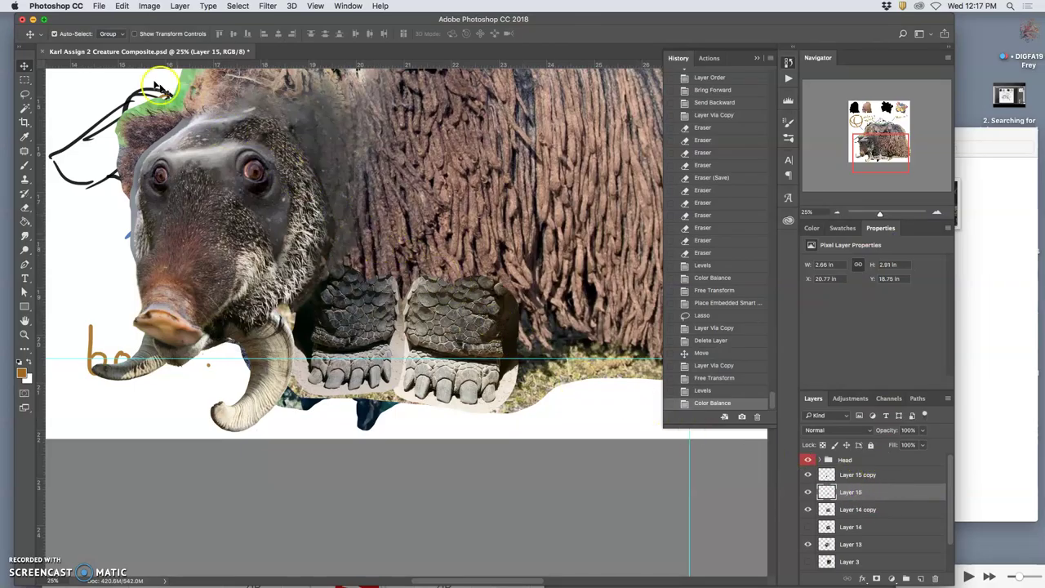
click(147, 5)
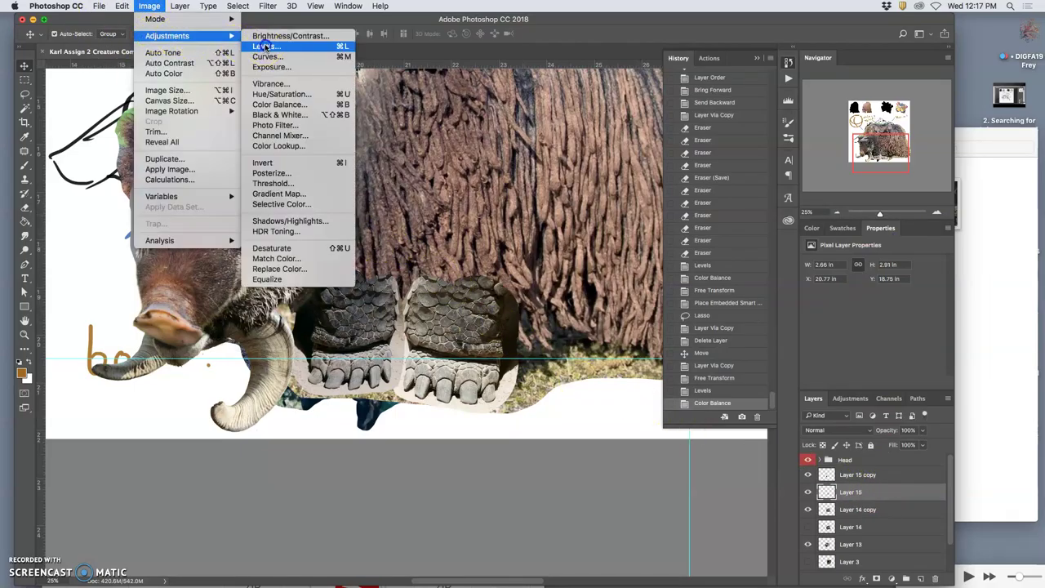
click(615, 221)
key(ctrl+l)
mouse_move(797, 200)
mouse_down()
mouse_move(788, 200)
mouse_move(803, 199)
mouse_up()
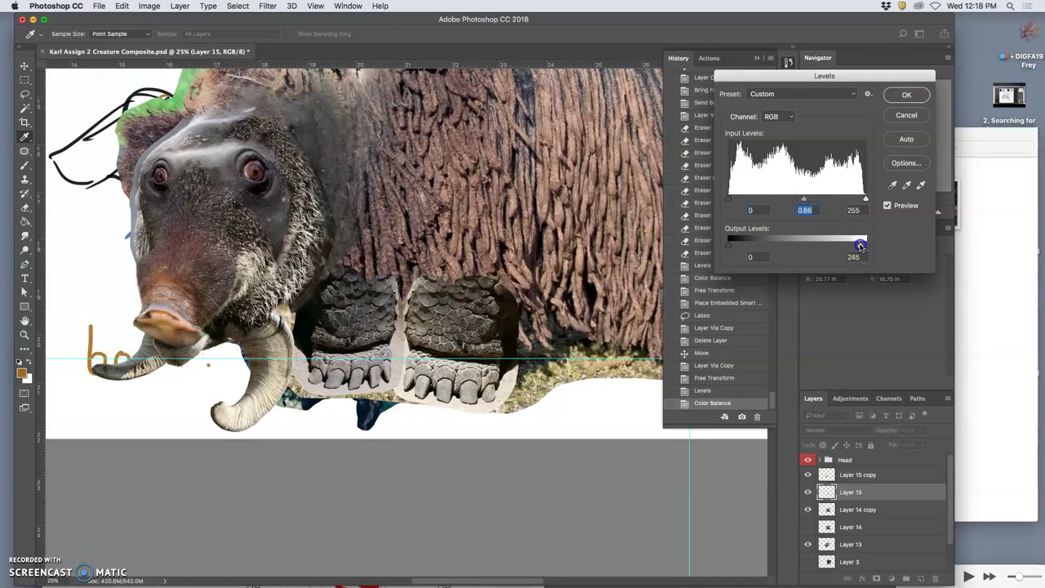
click(856, 246)
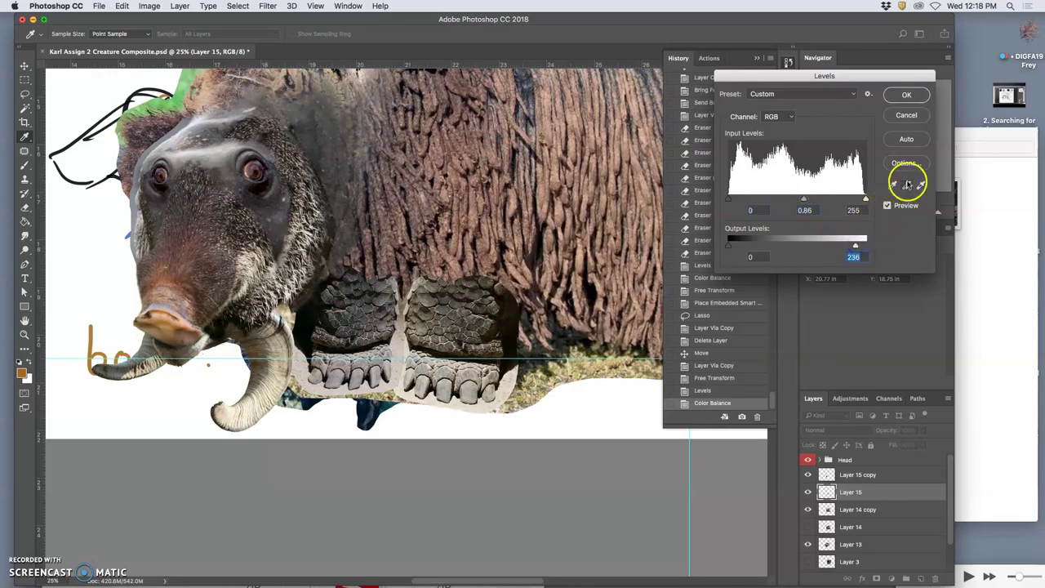
click(906, 96)
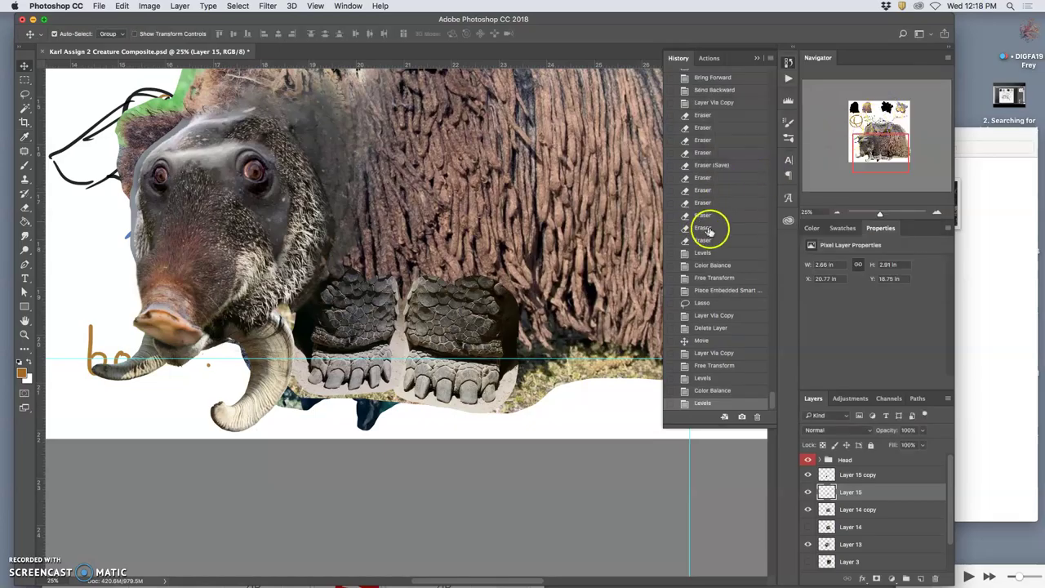
Step: Color-balance Layer 15's foot, shifting highlights slightly toward cyan and adjusting the shadows' cyan–red balance
click(150, 7)
mouse_move(167, 36)
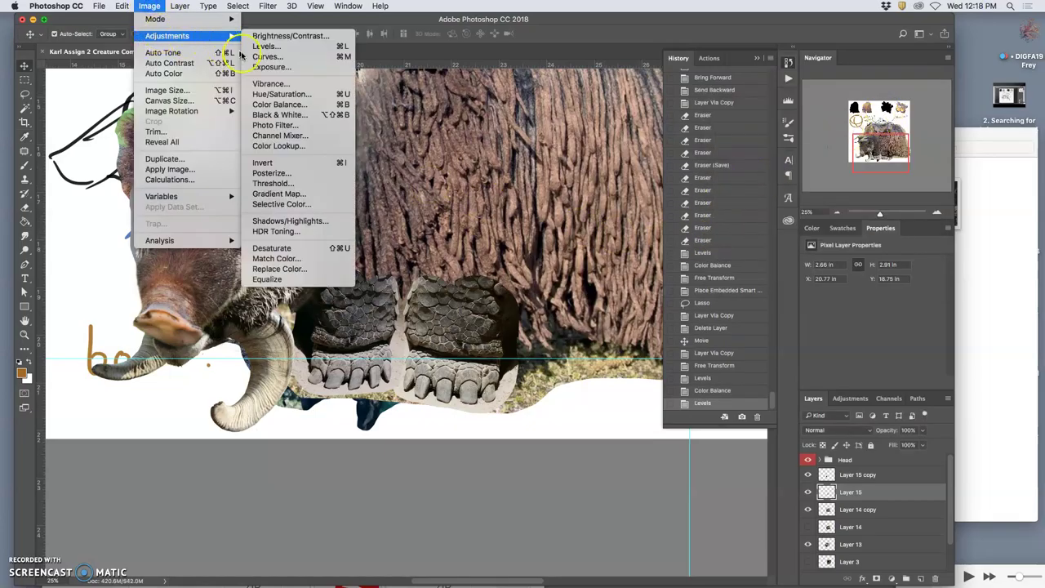
click(263, 106)
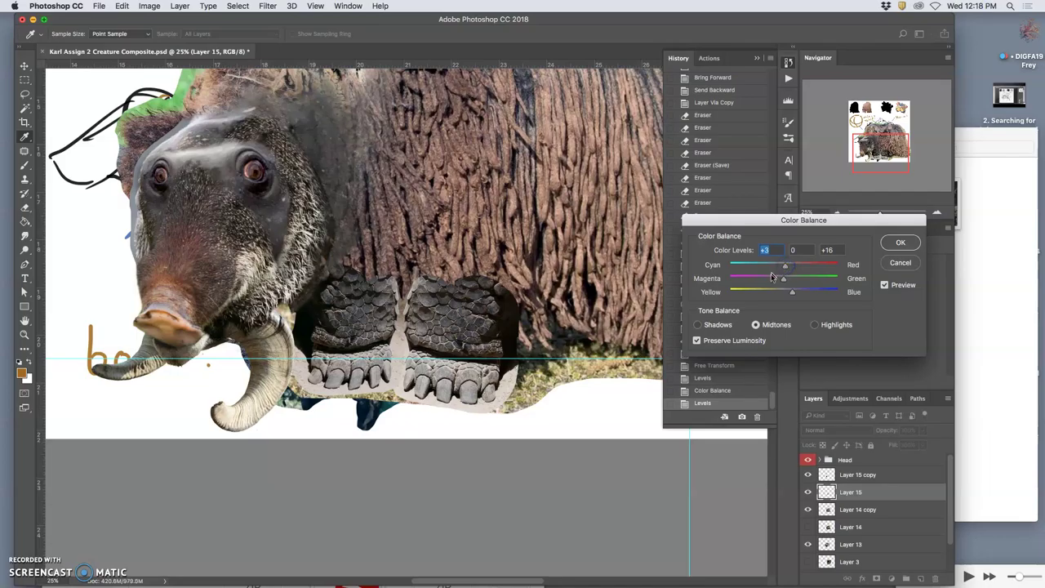
click(814, 325)
click(784, 292)
drag(783, 265, 780, 268)
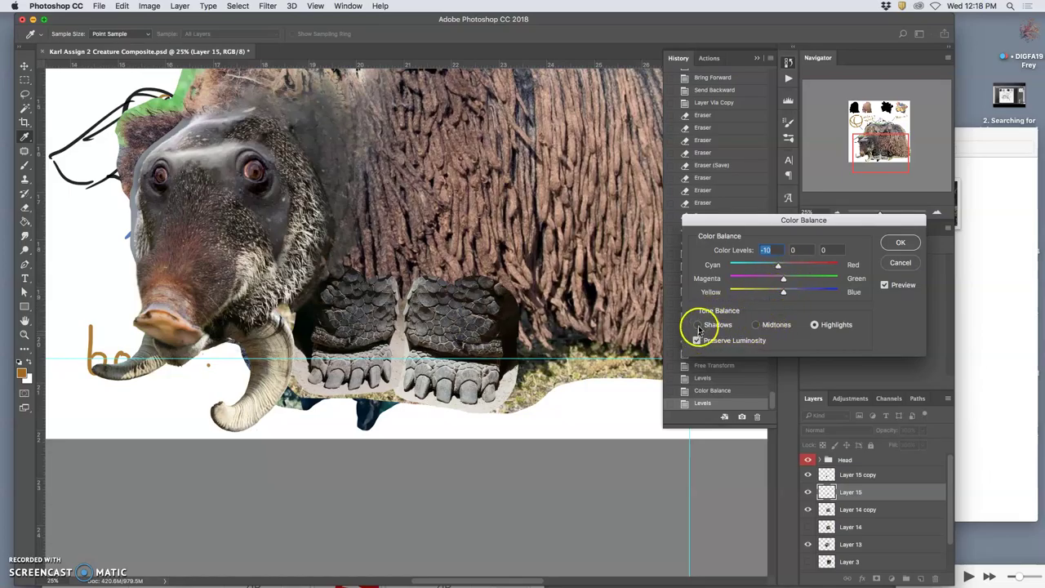
click(699, 325)
drag(783, 266, 790, 268)
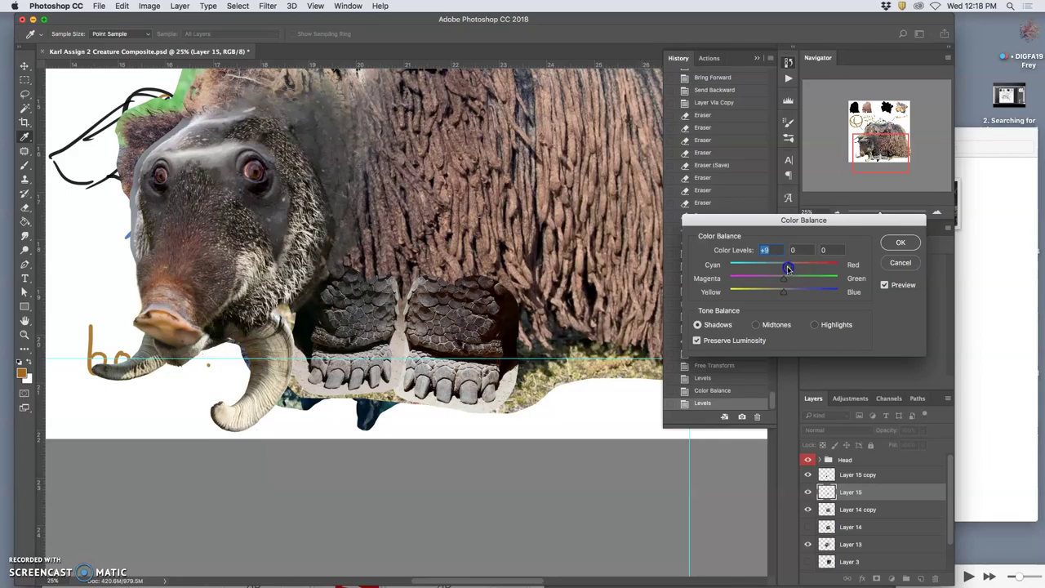
click(900, 243)
Step: Zoom out to the whole composite, toggle the guides, and bring the legs folder window forward
key(super+minus)
key(super+minus)
key(super+minus)
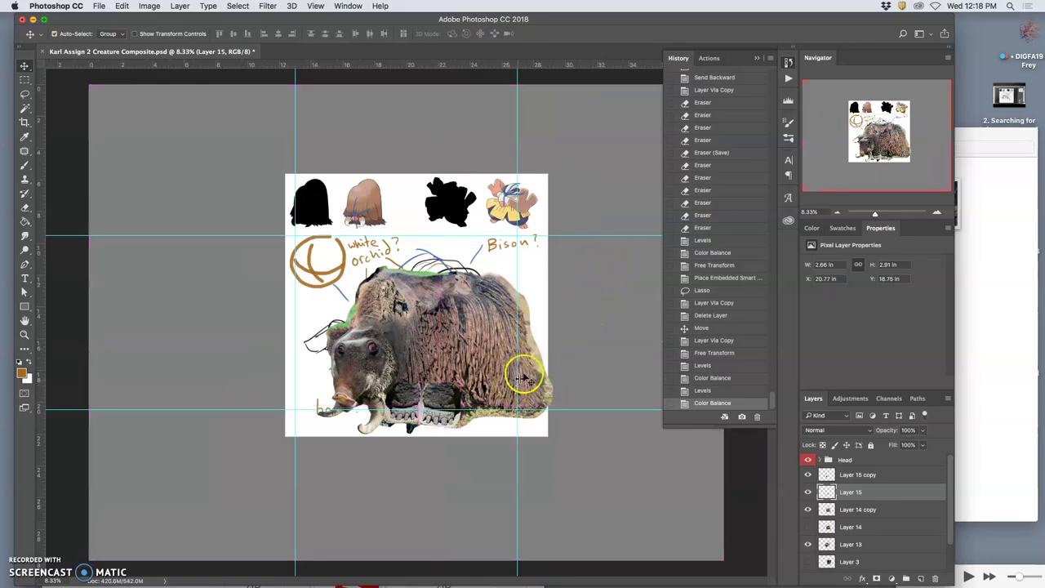
key(super+semicolon)
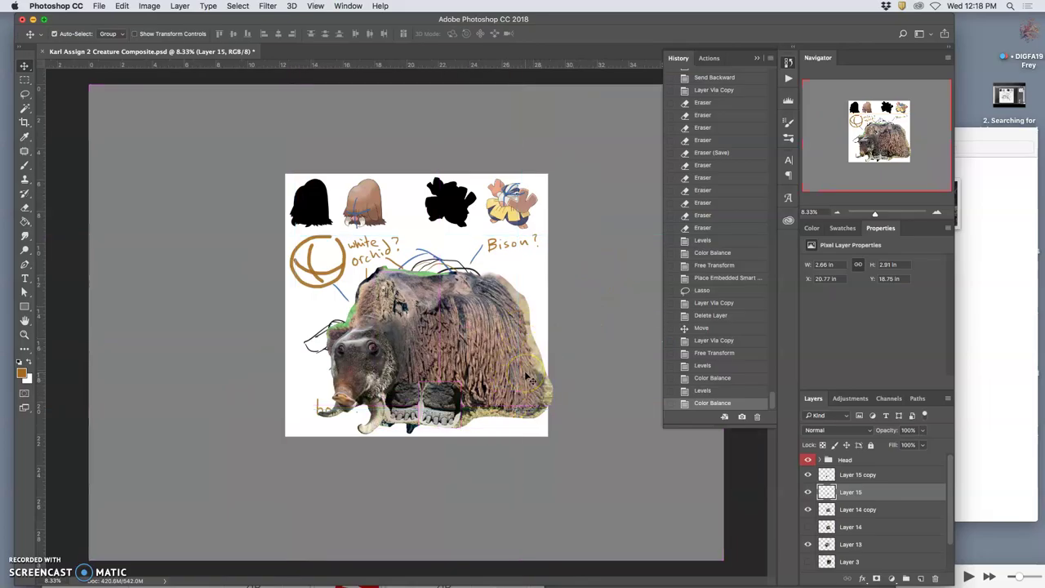
key(super+semicolon)
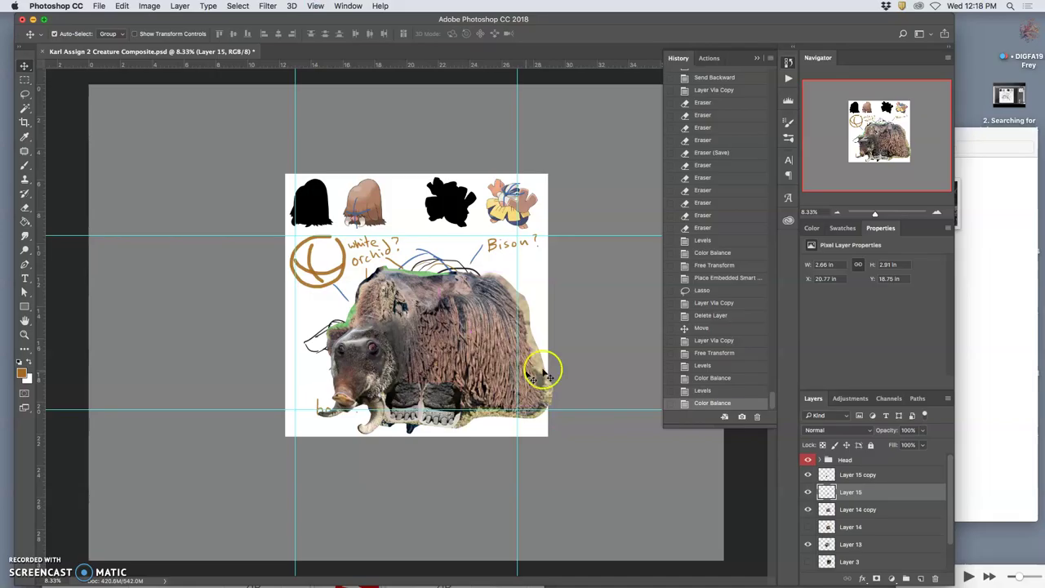
click(1005, 398)
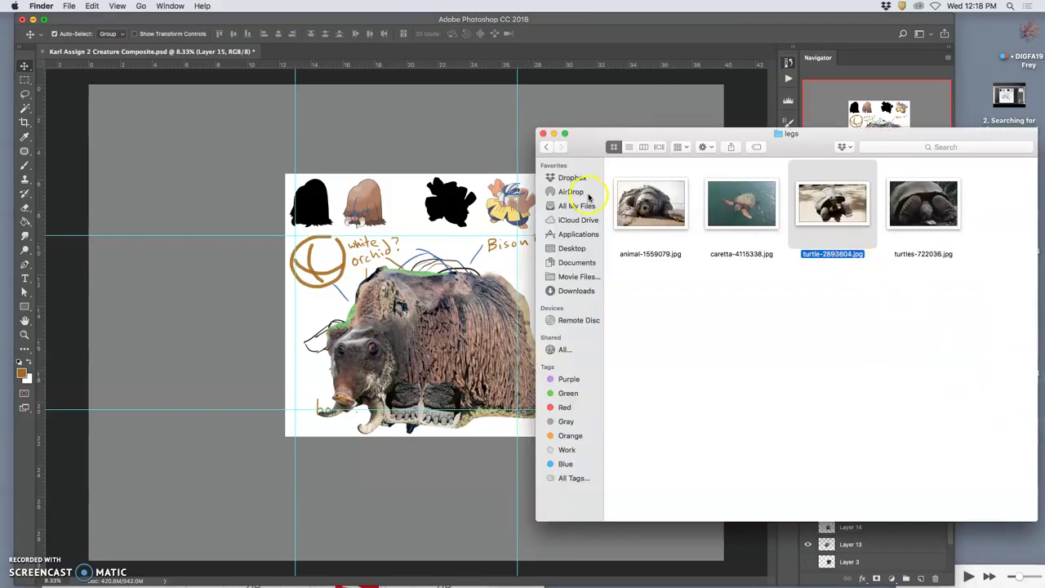
Step: From References, open the orchid details folder and drag orchids-2055192.jpg onto the Photoshop canvas
click(551, 147)
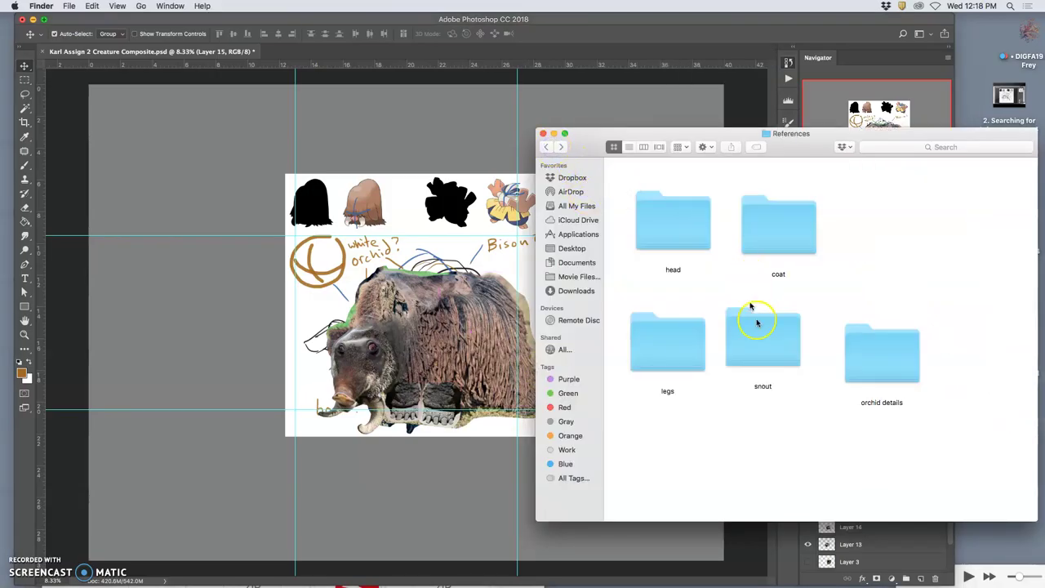
double_click(867, 362)
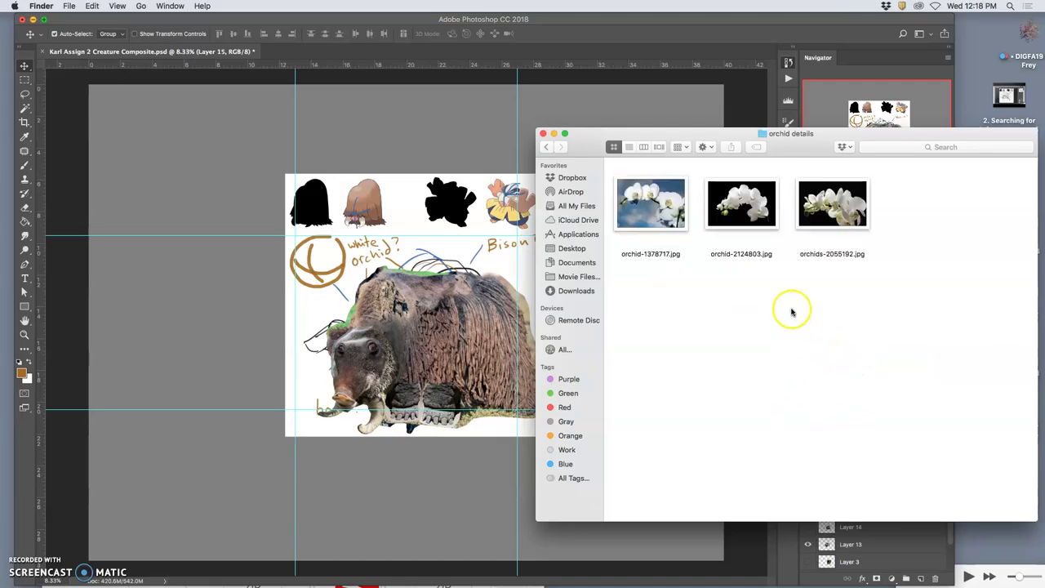
drag(831, 211, 484, 308)
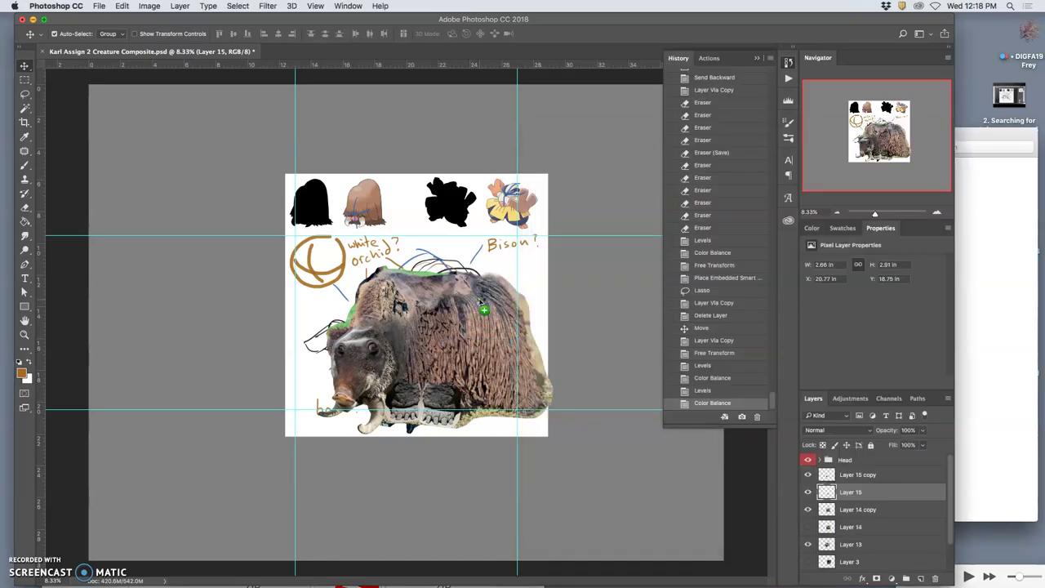
Step: Drop orchids-2055192 onto the canvas, move it to the upper left, and commit the placement
drag(483, 309, 483, 309)
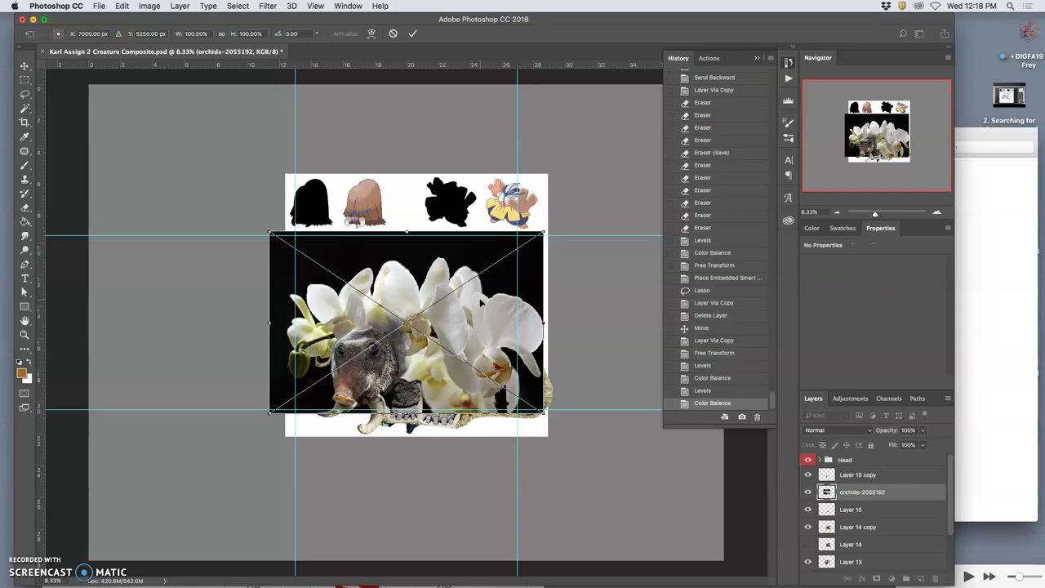
drag(481, 302, 341, 171)
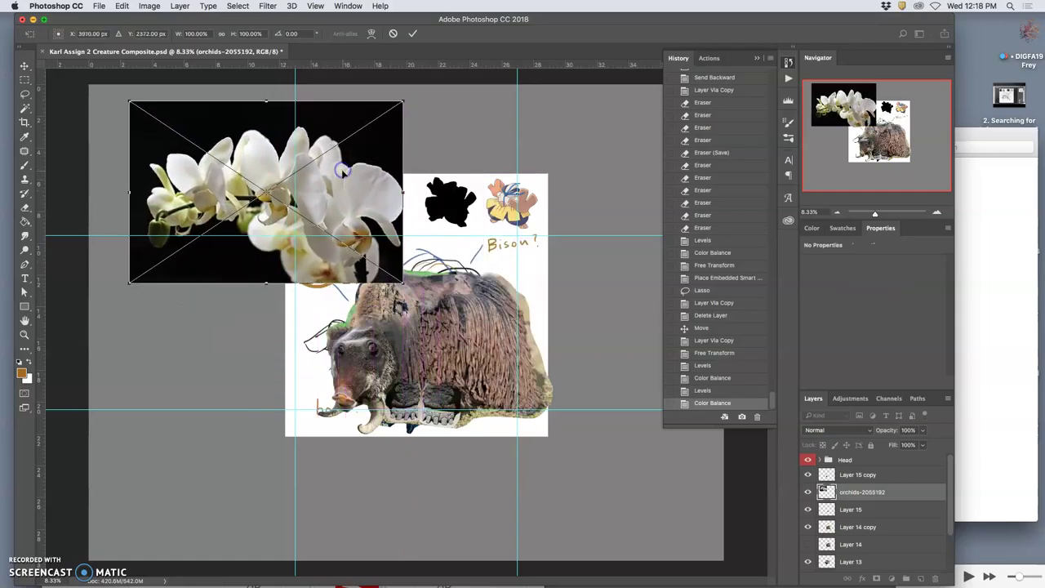
click(26, 109)
click(609, 204)
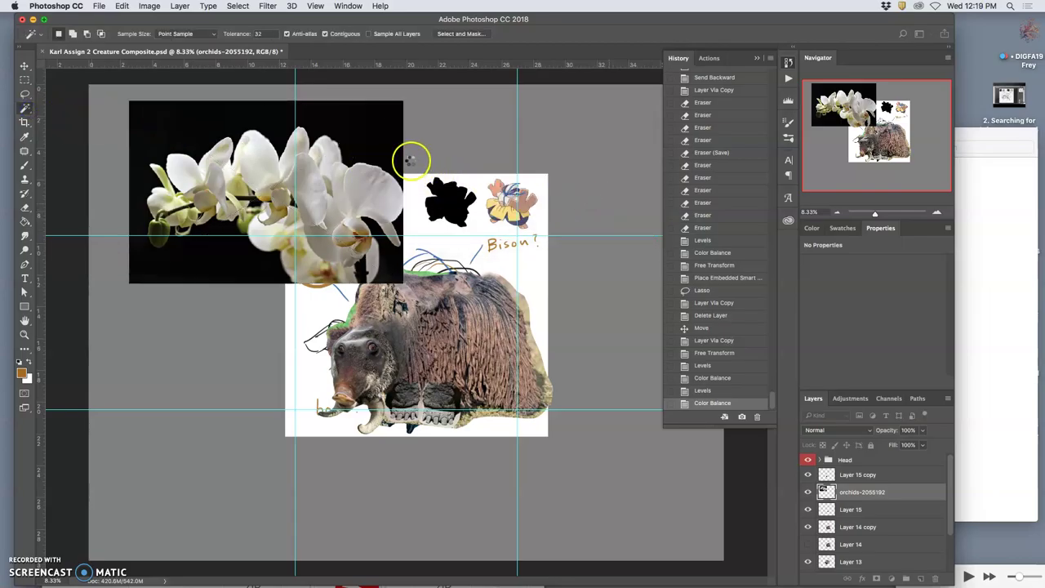
Step: Rasterize the orchid layer and delete its black background using a non-contiguous Magic Wand selection
right_click(868, 492)
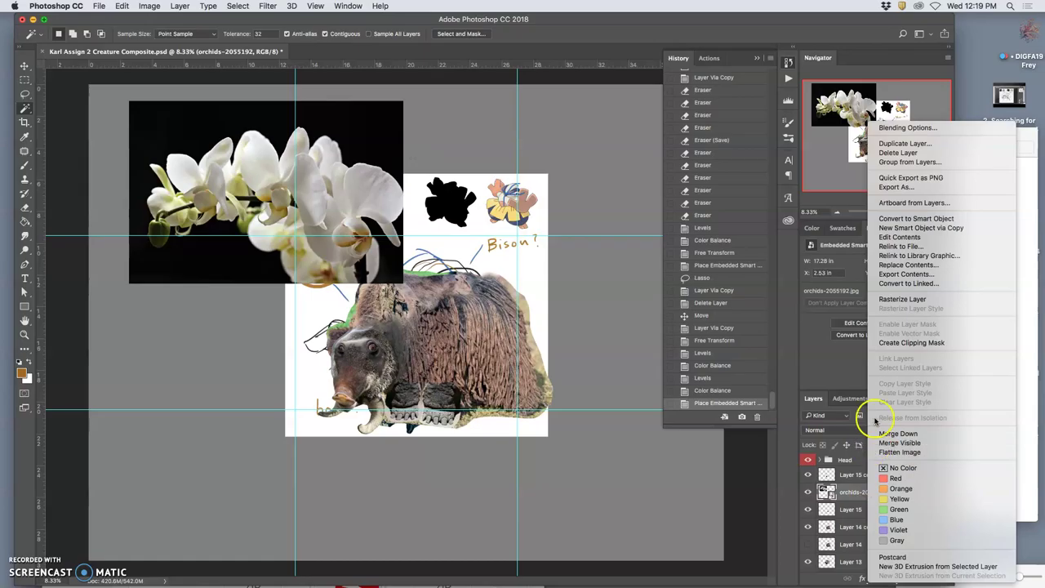
click(884, 300)
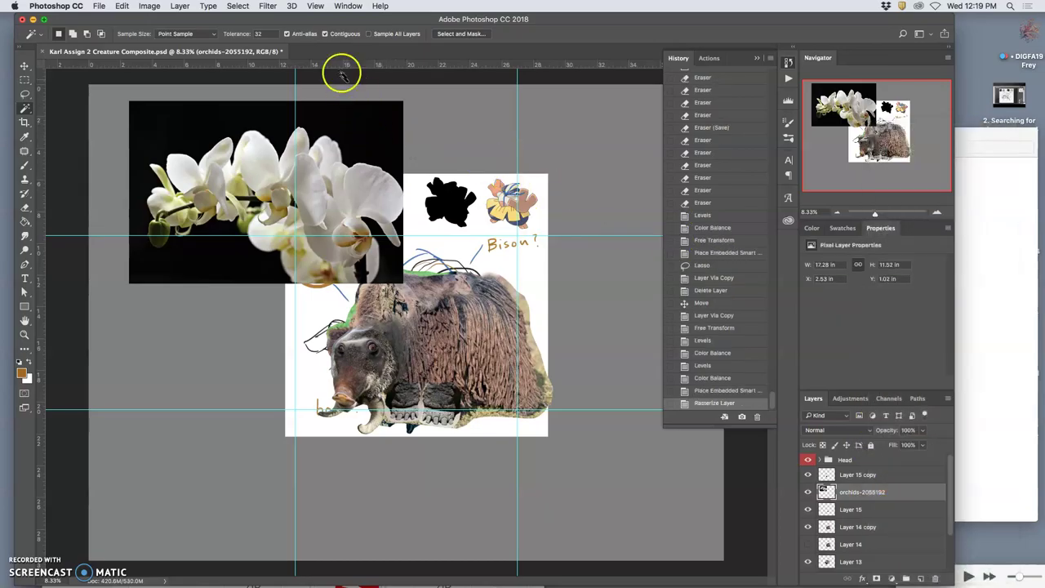
click(325, 34)
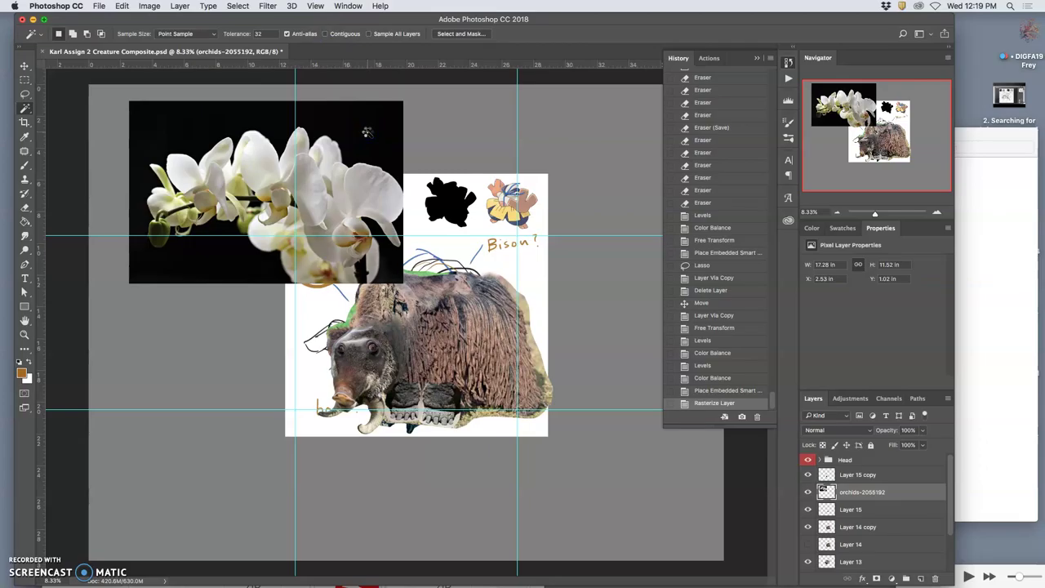
click(368, 132)
key(Delete)
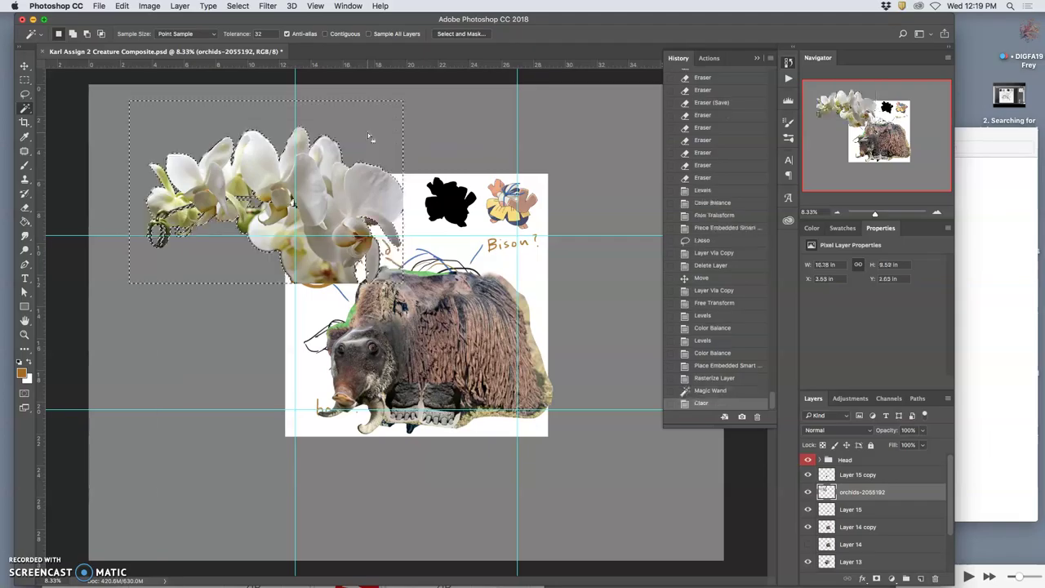
key(super+d)
Step: Move the white orchids onto the bison's back
click(391, 199)
click(25, 65)
drag(264, 177, 453, 285)
Step: Free-transform the orchids to about 79% by 75%, rotated roughly −13°, positioned along the bison's back
key(super+equal)
key(super+equal)
key(super+equal)
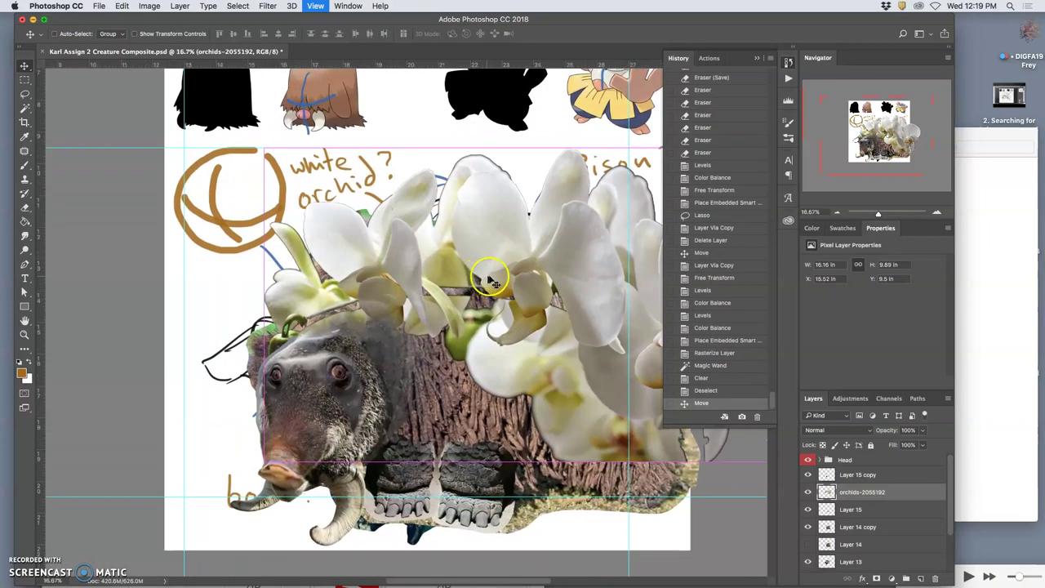
drag(526, 281, 455, 317)
key(super+t)
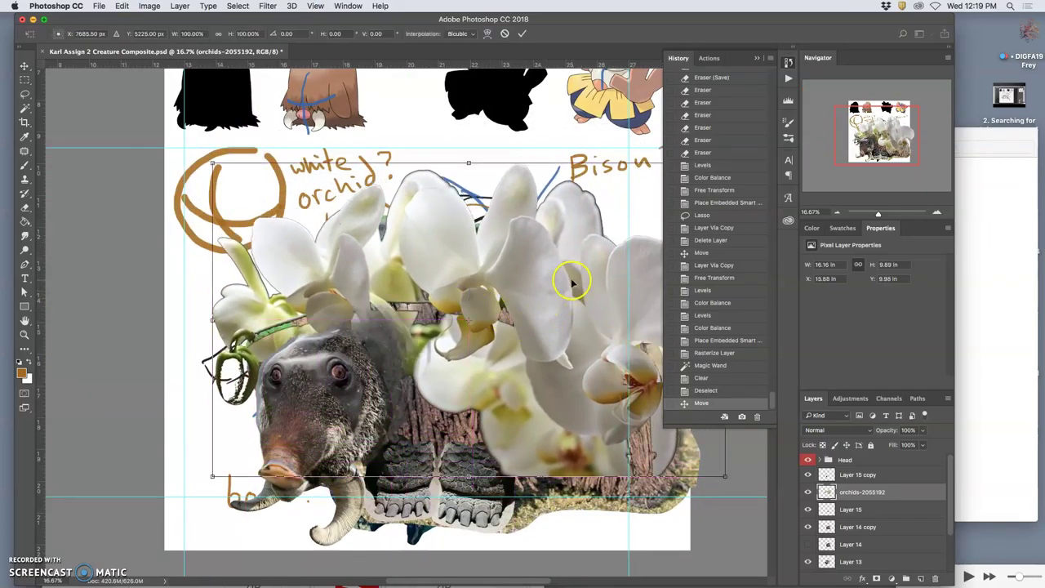
scroll(567, 288, right, 5)
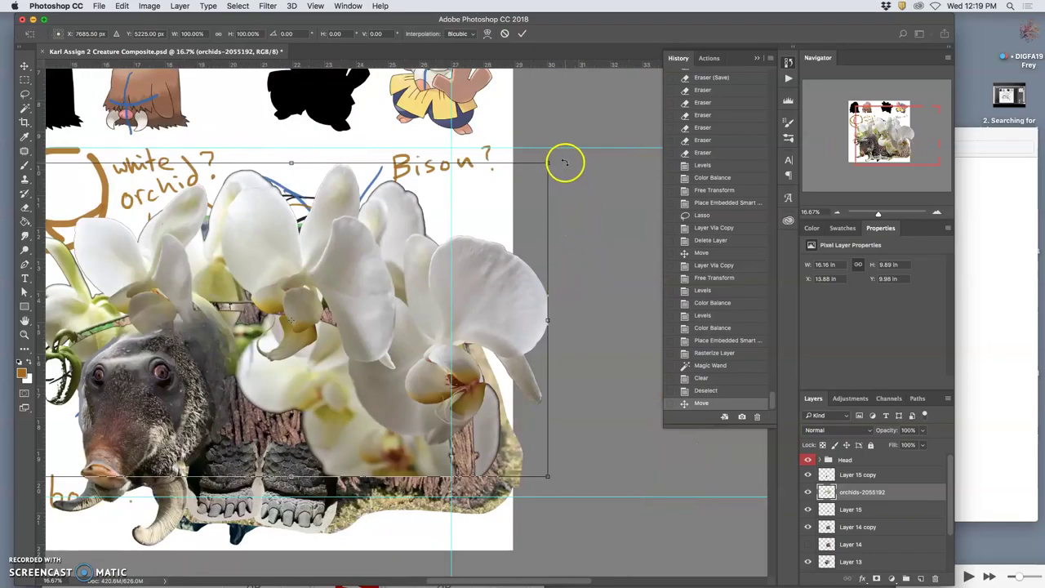
drag(565, 161, 480, 161)
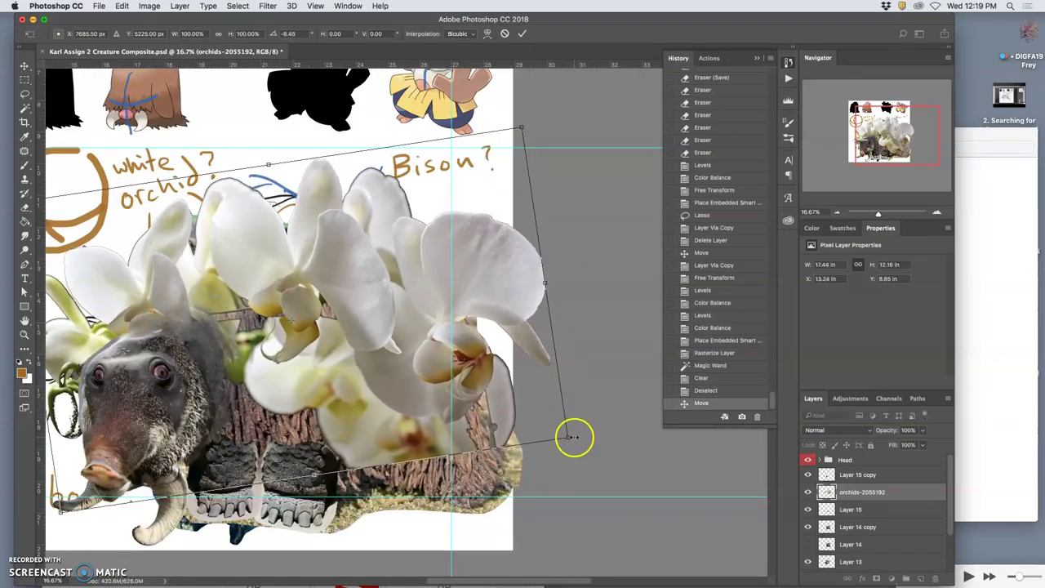
drag(570, 439, 456, 377)
drag(478, 316, 479, 303)
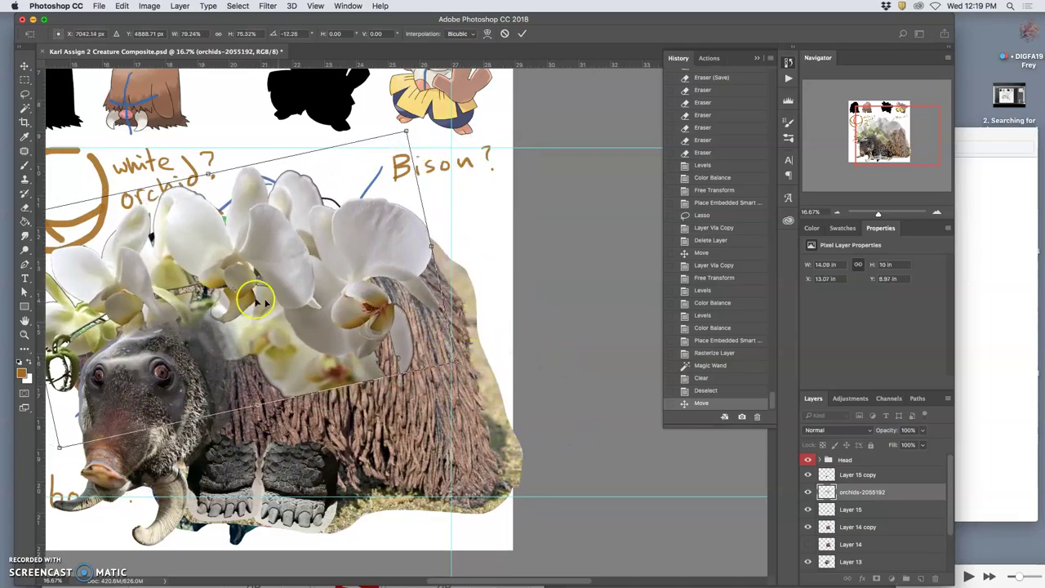
drag(151, 291, 180, 314)
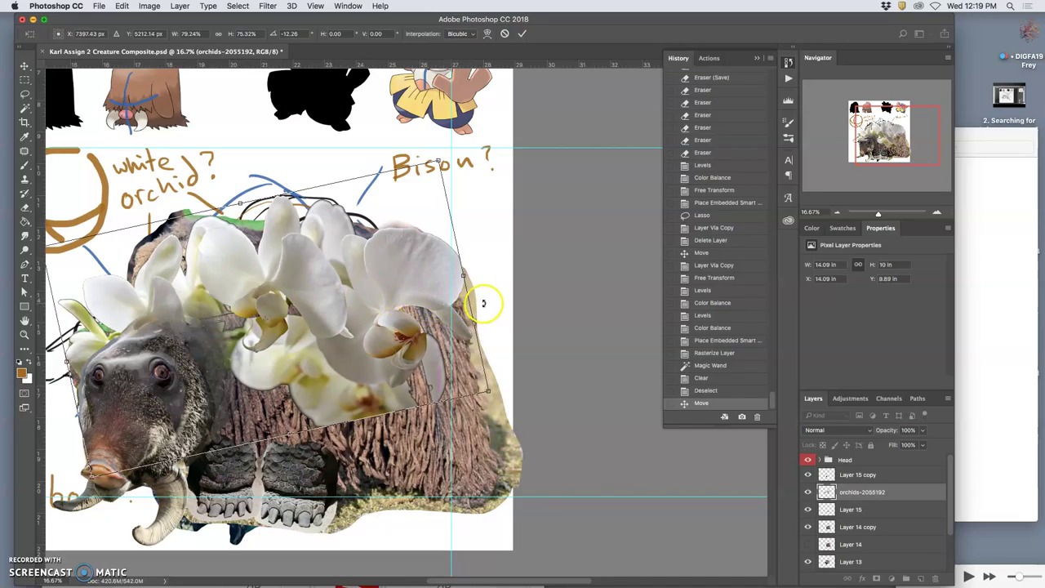
drag(483, 300, 478, 299)
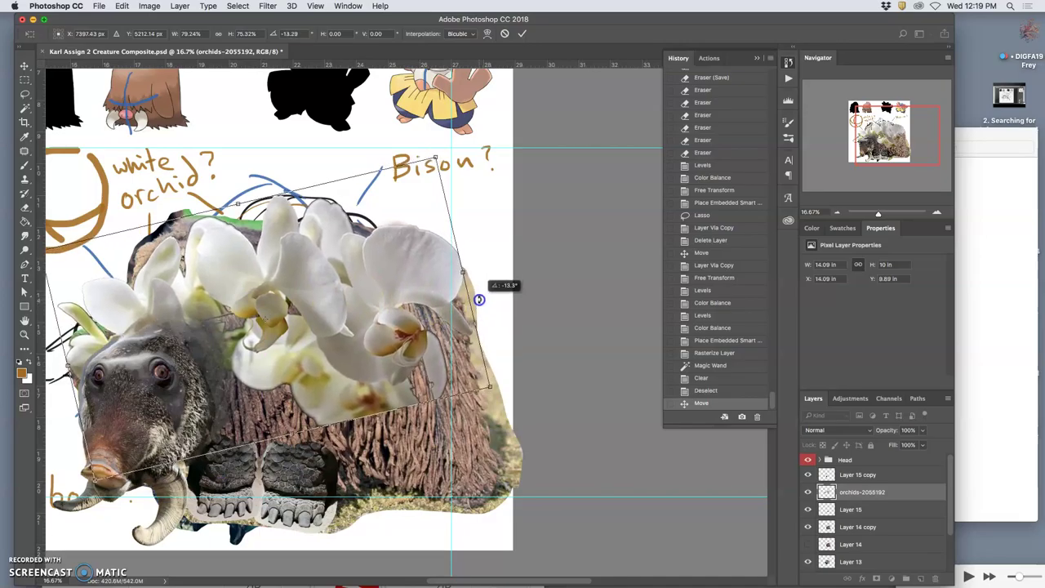
Step: Warp the orchids upward into an arch over the bison's back and commit the warp
right_click(331, 285)
click(352, 350)
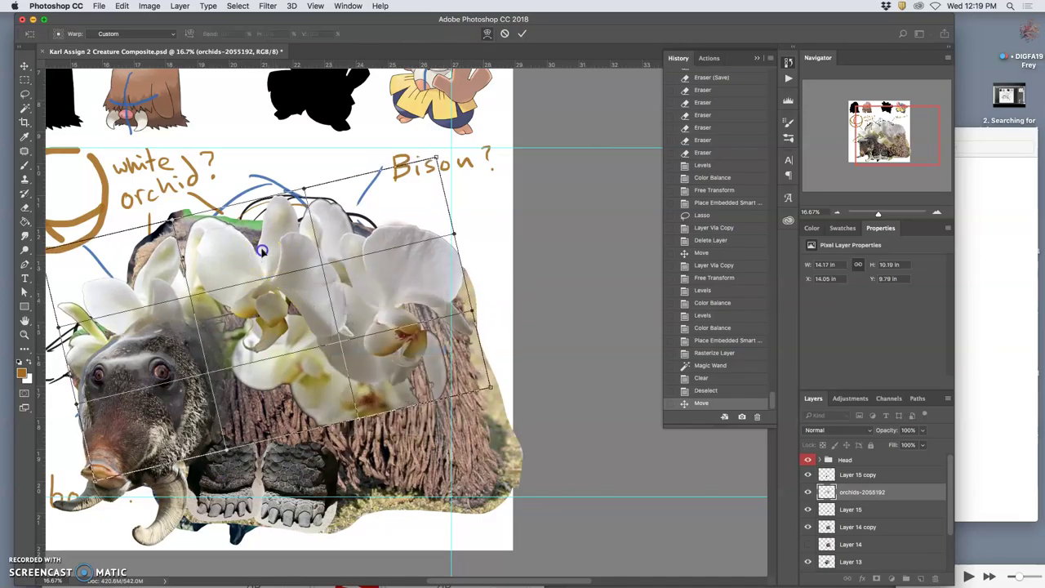
drag(260, 292, 254, 273)
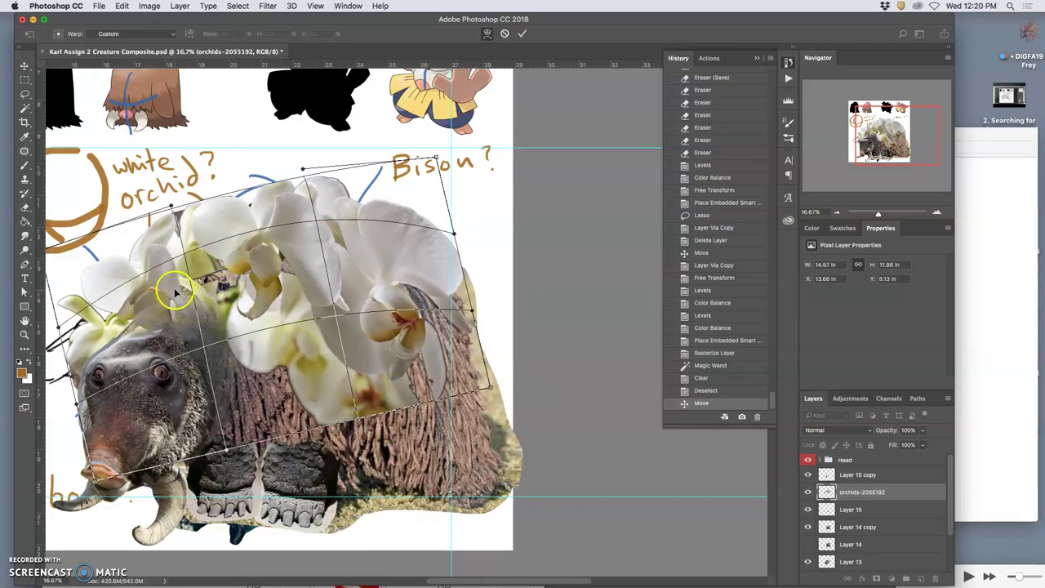
mouse_move(178, 291)
mouse_down()
mouse_move(211, 285)
mouse_move(219, 269)
mouse_move(220, 279)
mouse_up()
key(Return)
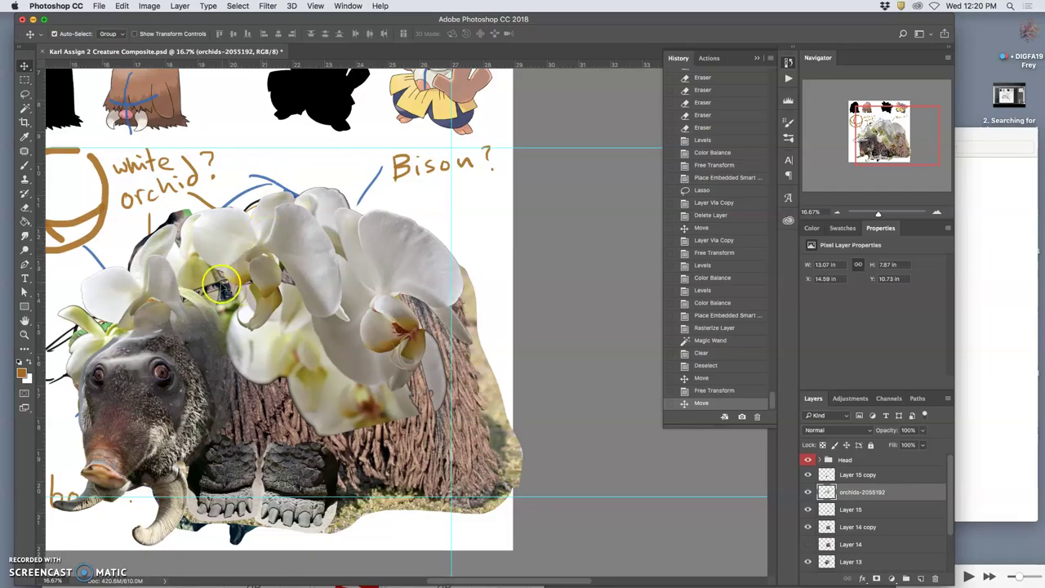
Step: Lasso the orchid parts over the creature's head and underside, delete them, deselect, and zoom out
click(26, 95)
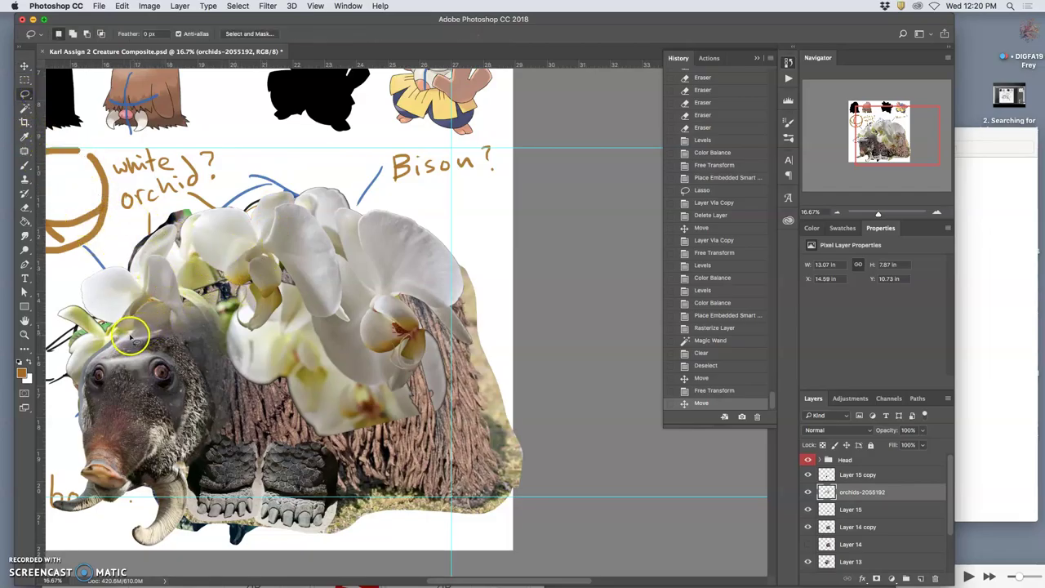
drag(159, 303, 172, 312)
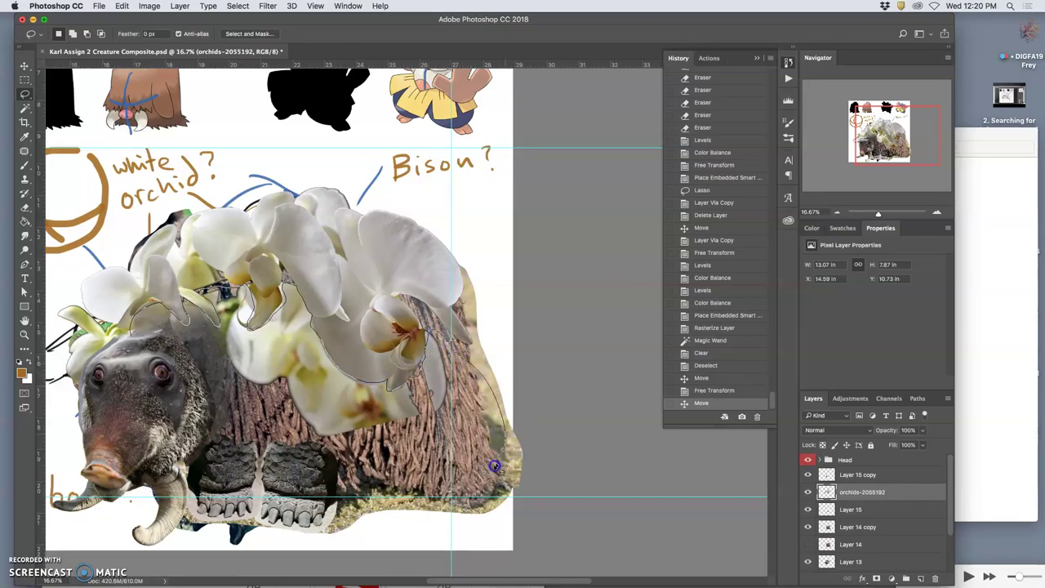
mouse_move(486, 475)
mouse_down()
mouse_move(383, 507)
mouse_move(234, 488)
mouse_move(118, 404)
mouse_up()
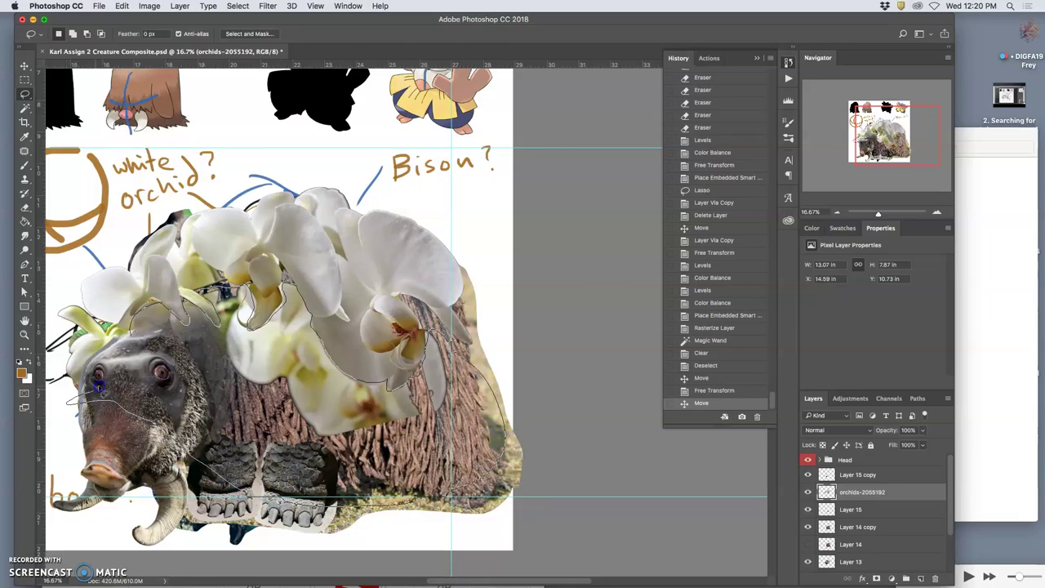
drag(114, 365, 116, 363)
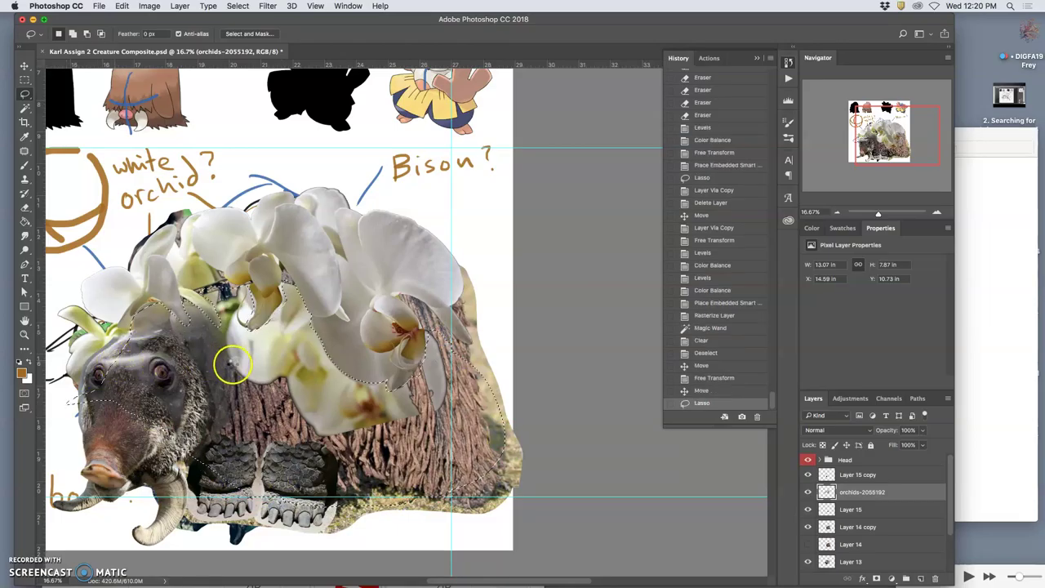
key(BackSpace)
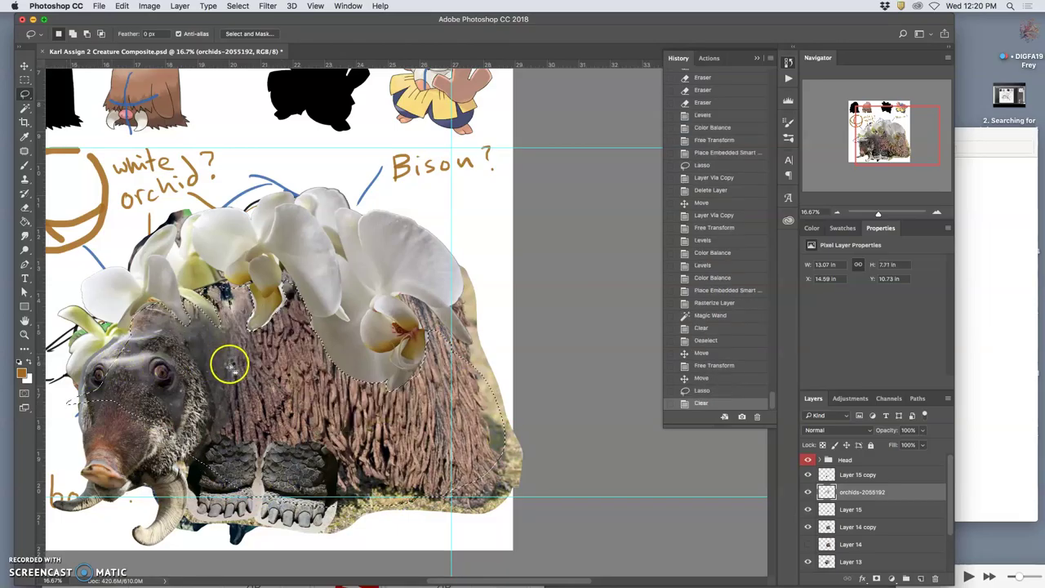
key(super+d)
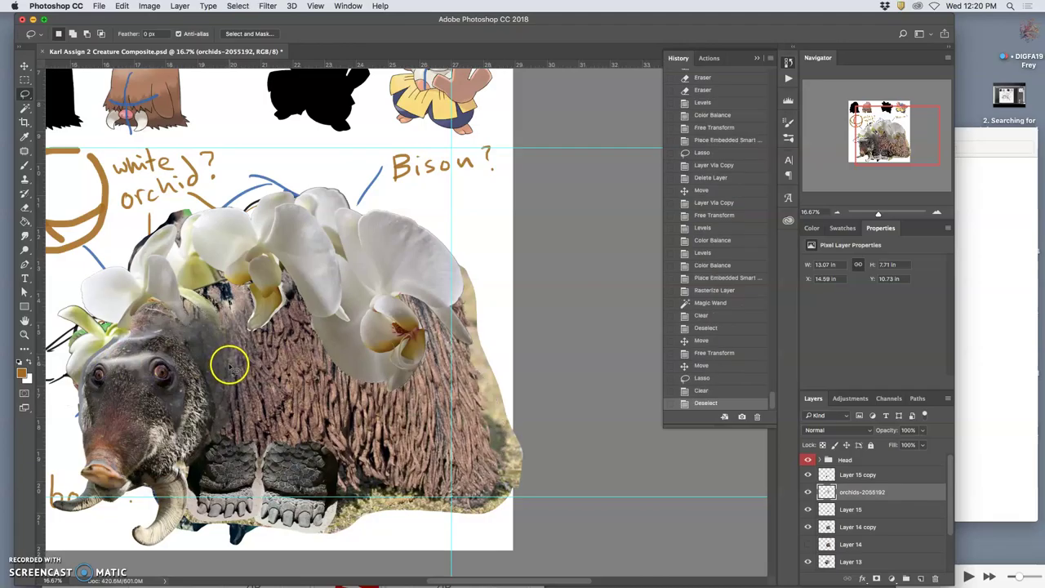
key(super+minus)
key(super+minus)
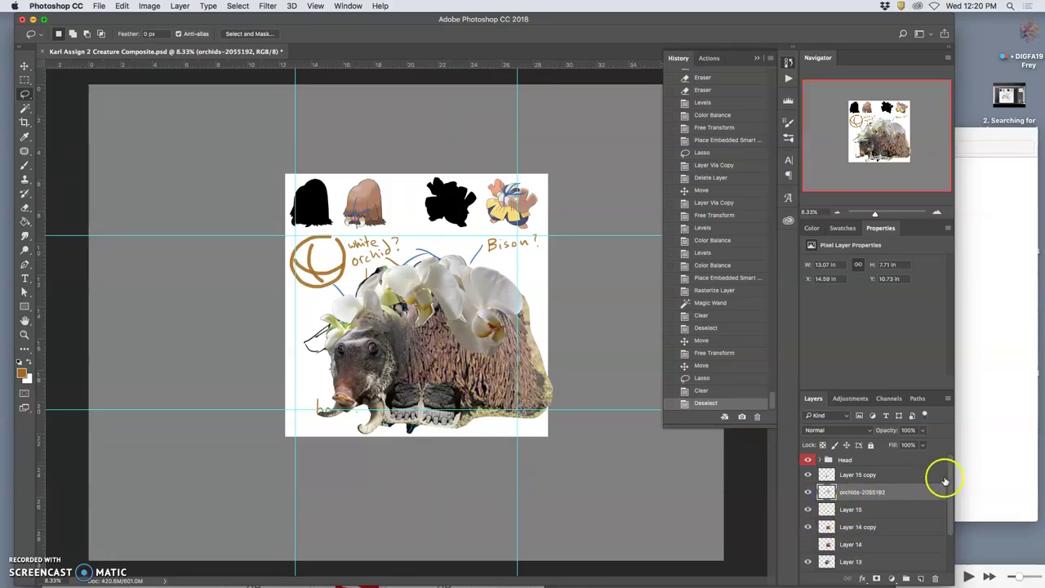
Step: Select the Background layer and add a new empty layer above it
drag(953, 475, 953, 530)
click(922, 564)
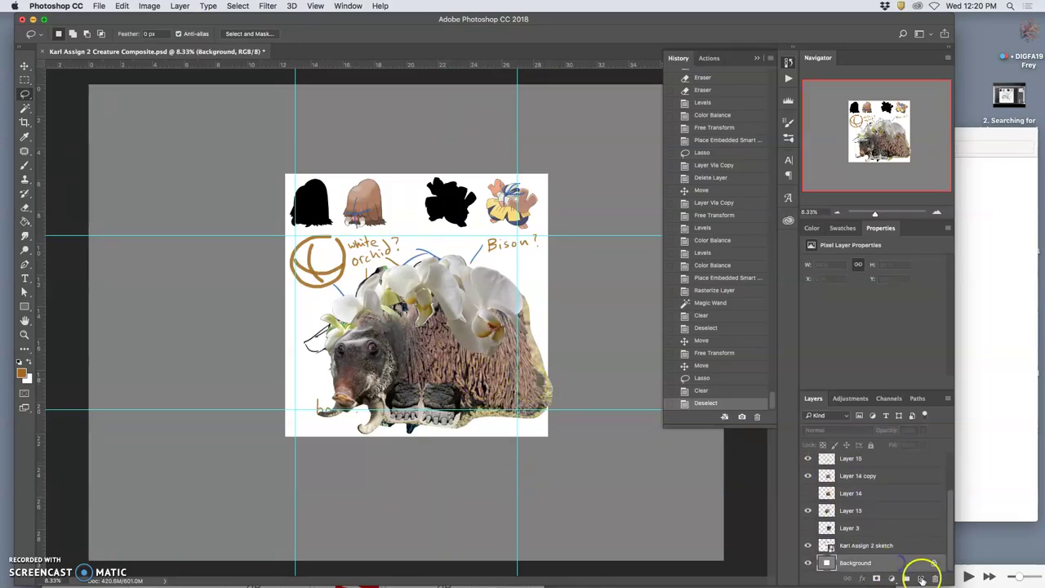
click(922, 579)
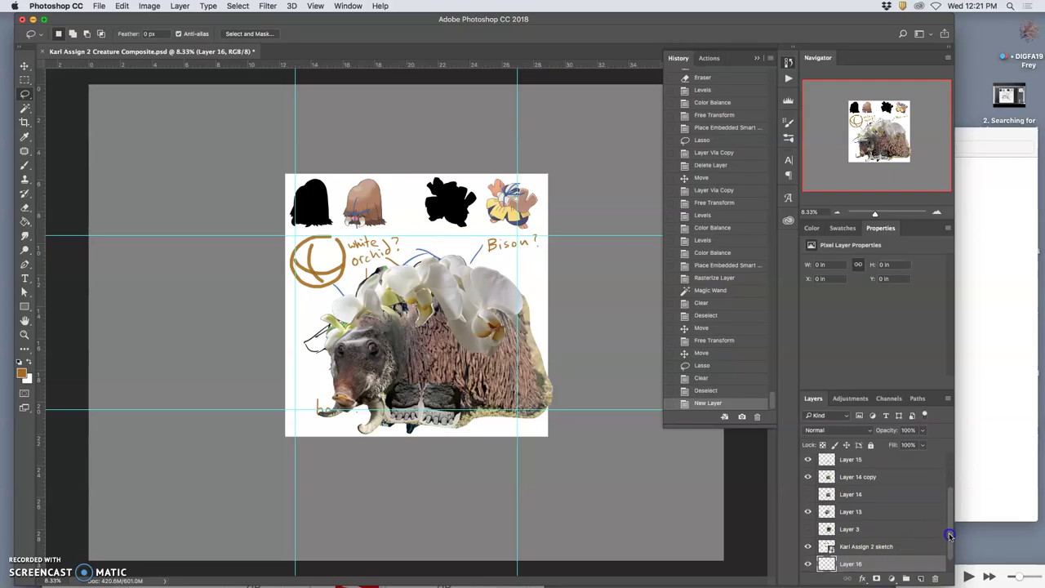
scroll(939, 530, down, 2)
Step: Fill Layer 16 with 50% Gray and move it above the sketch layer
click(121, 5)
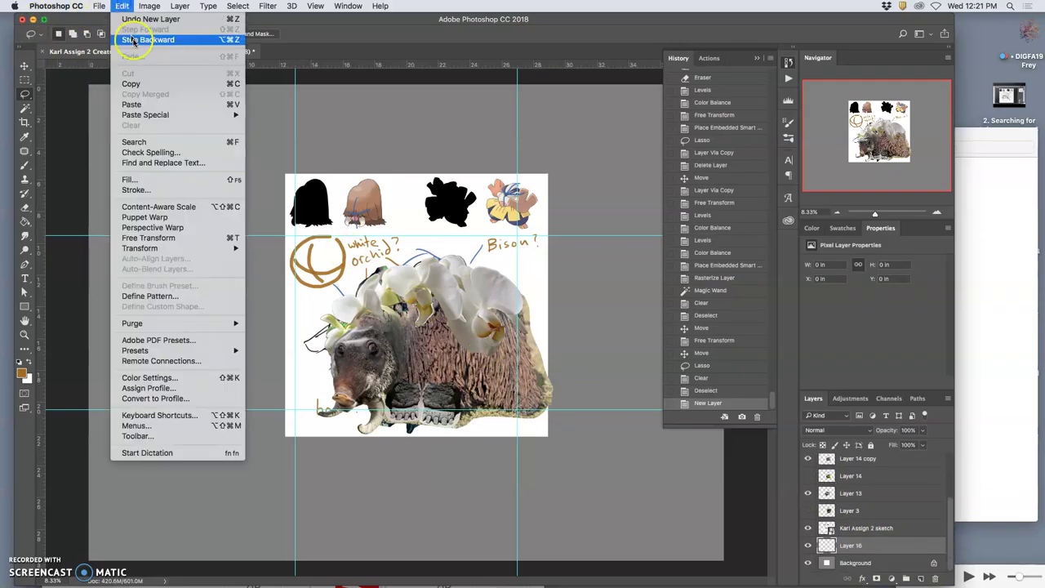
click(141, 178)
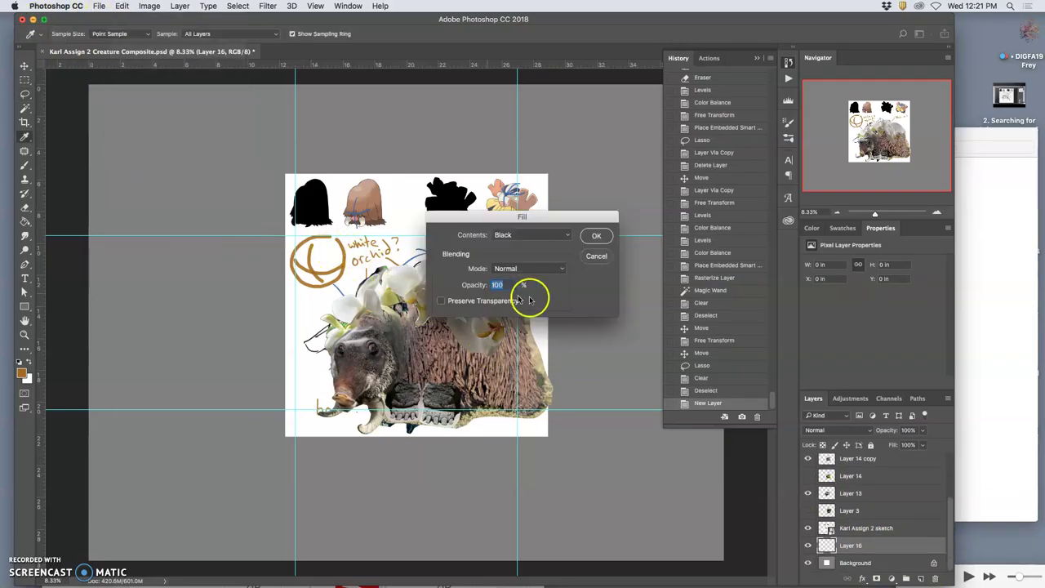
click(556, 237)
click(541, 242)
click(594, 236)
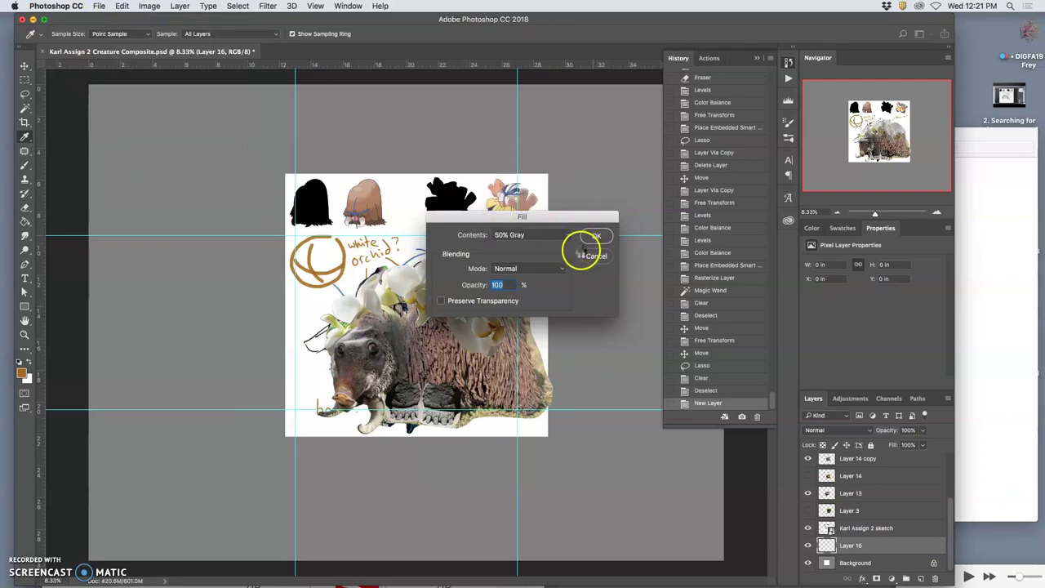
mouse_move(857, 532)
mouse_down()
mouse_move(808, 553)
mouse_move(849, 523)
mouse_up()
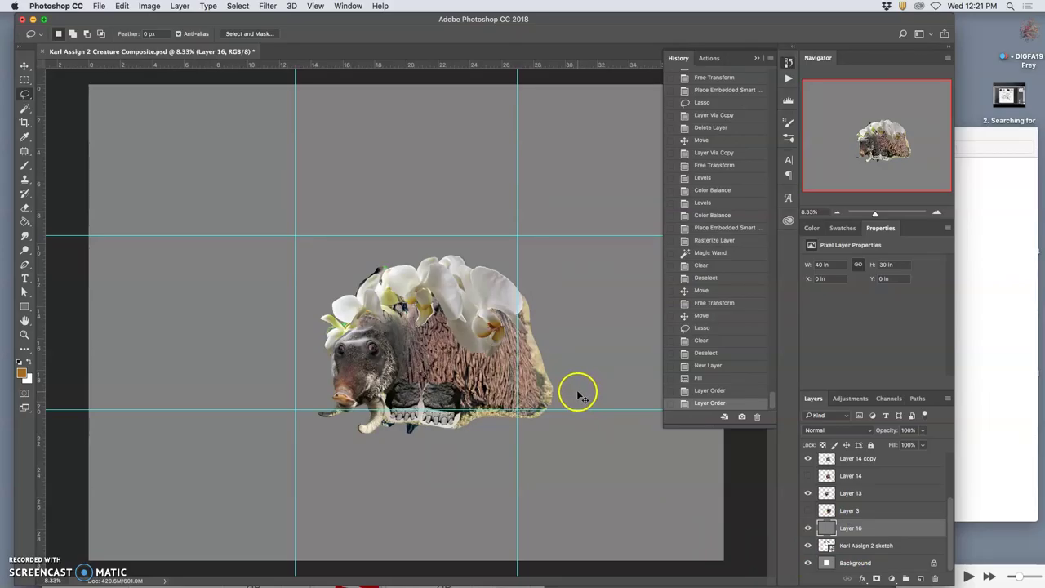
Step: Select the Head group, move the creature up and left, then hide the guides and zoom in
key(super+semicolon)
key(super+semicolon)
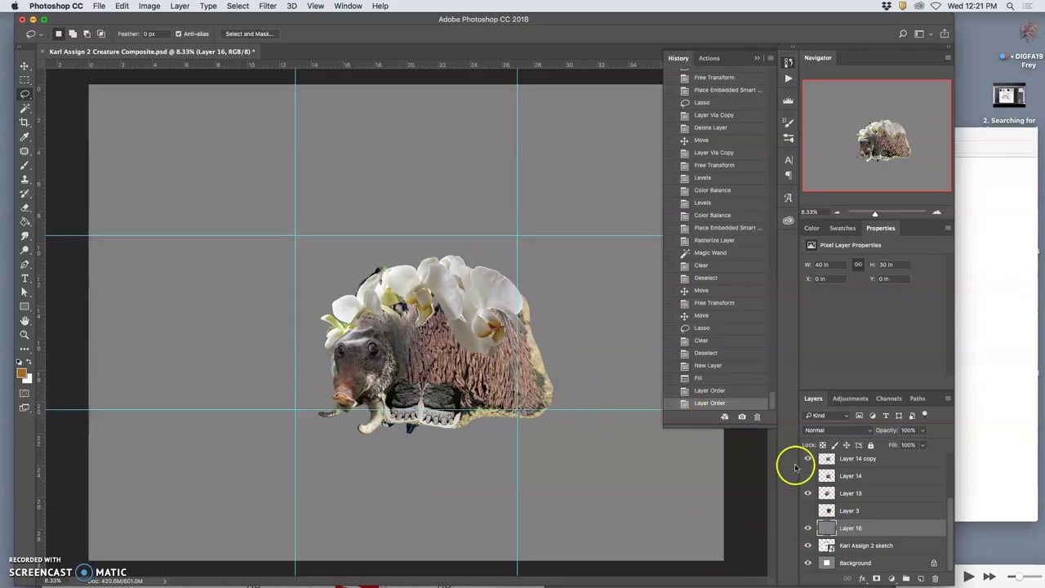
click(863, 516)
drag(949, 529, 953, 470)
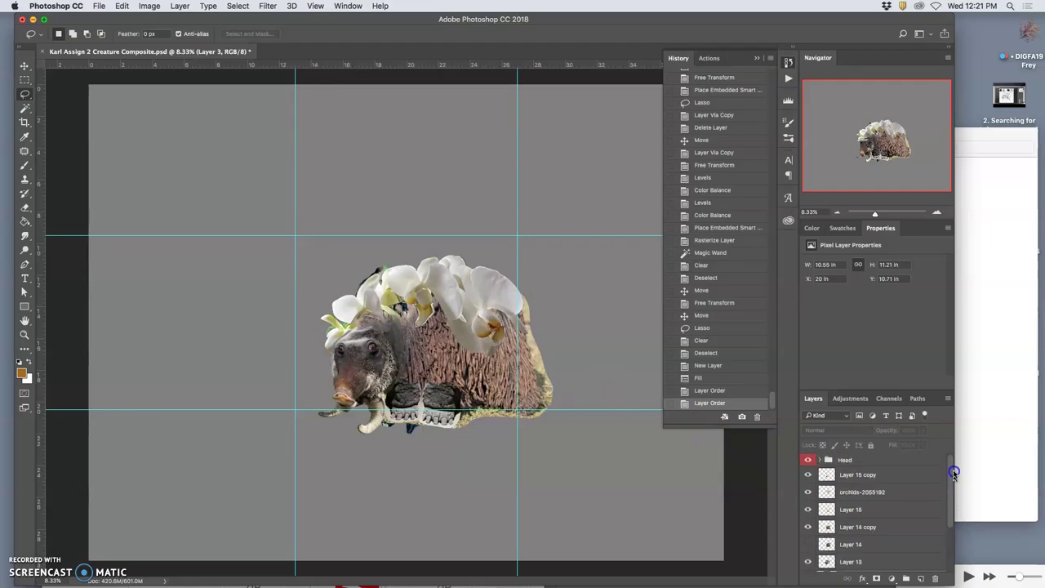
click(872, 462)
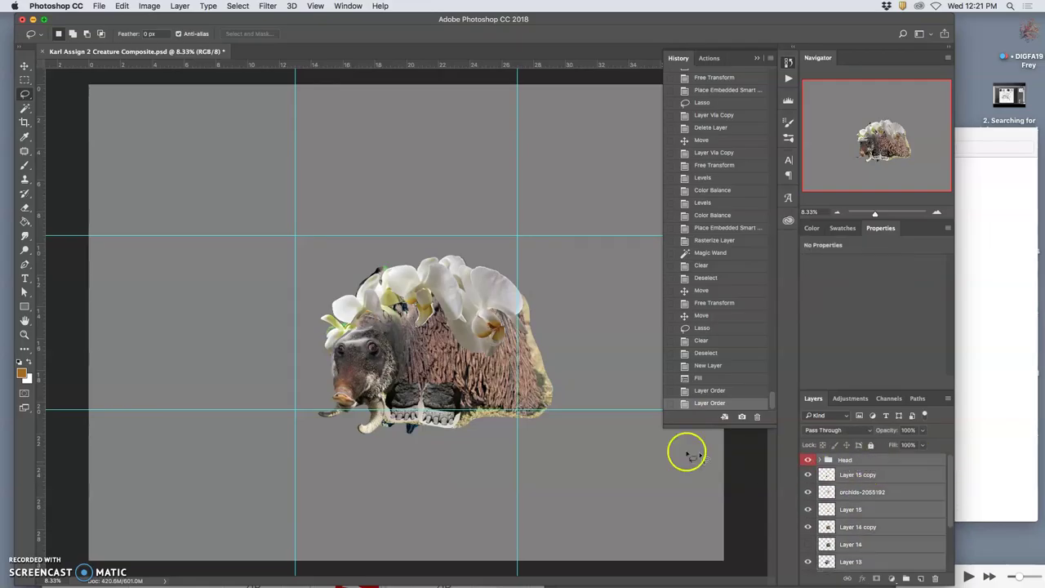
click(25, 66)
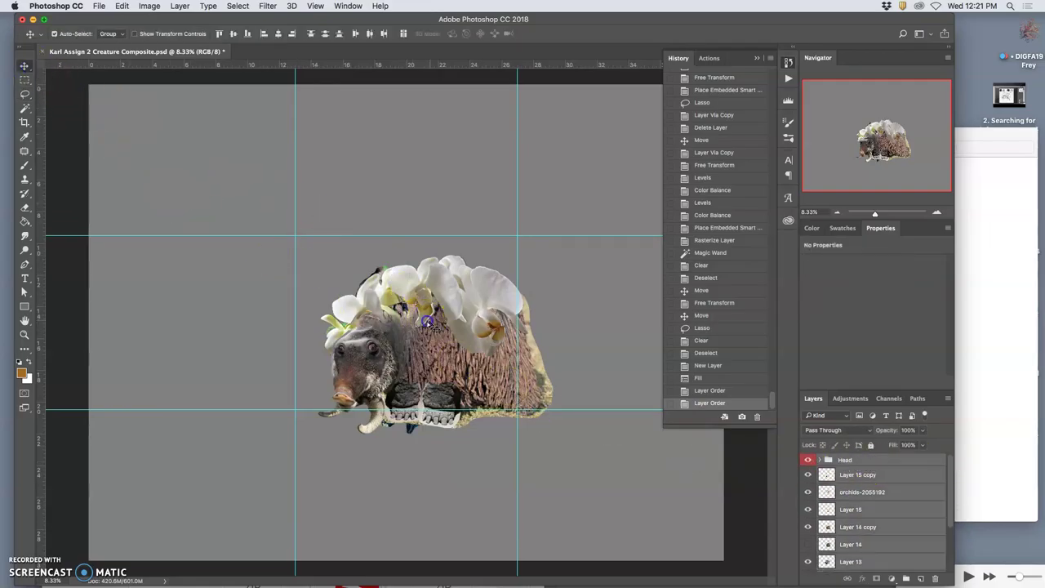
drag(429, 323, 401, 299)
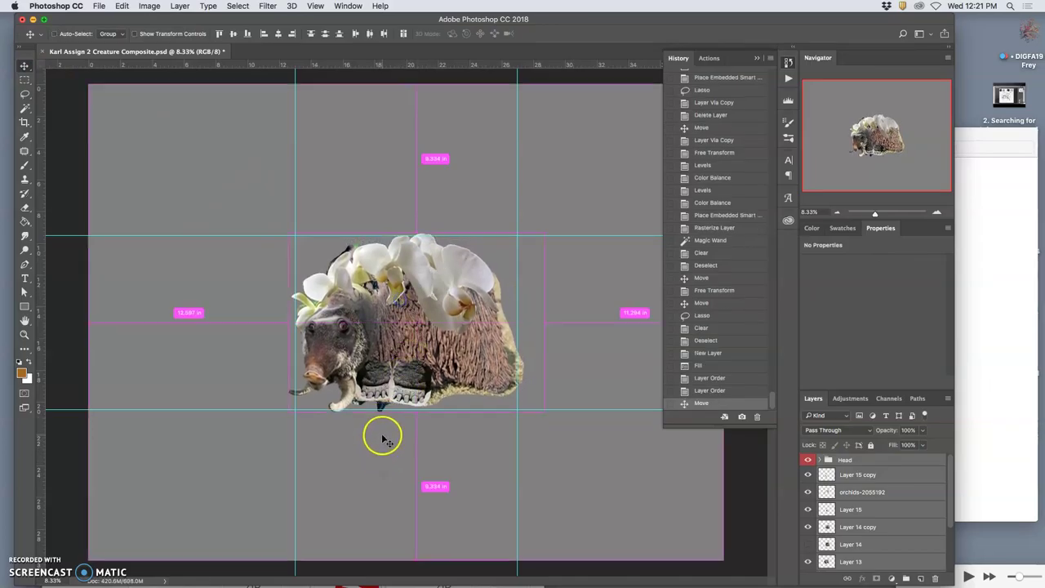
key(super+semicolon)
key(super+equal)
key(super+equal)
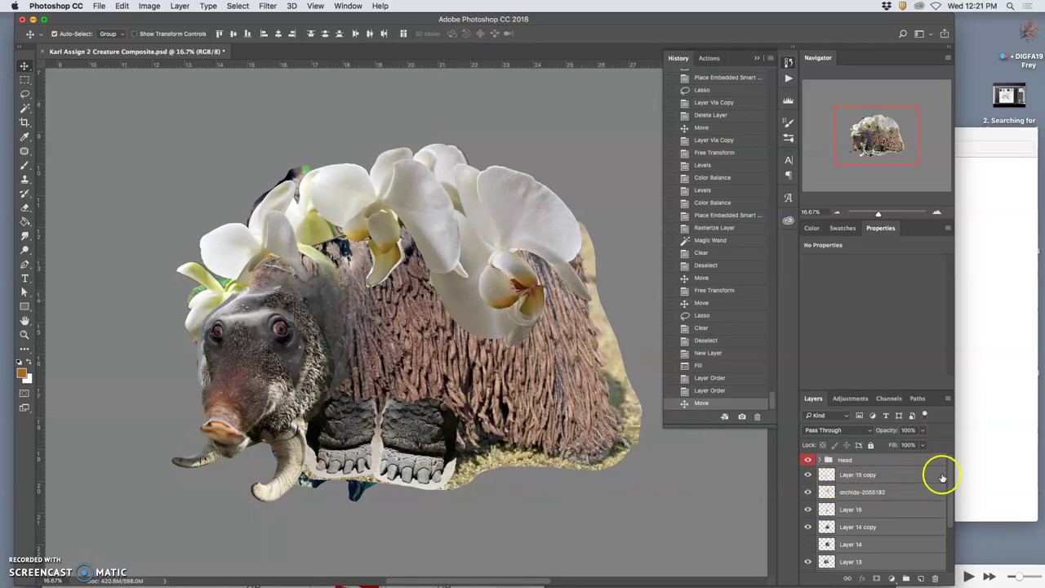
Step: Toggle the orchids' visibility to compare, then select the orchids layer
click(822, 460)
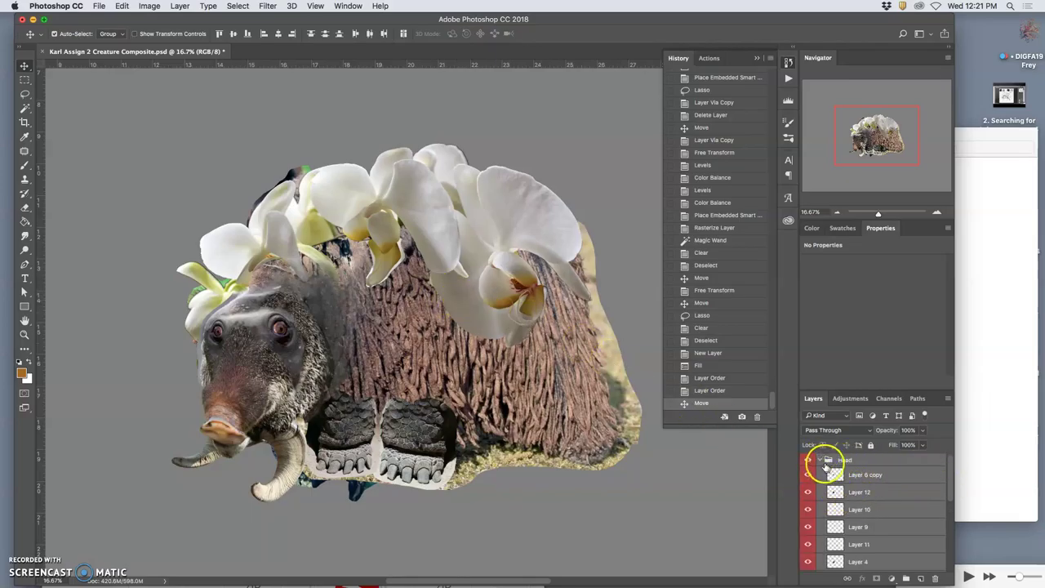
click(821, 458)
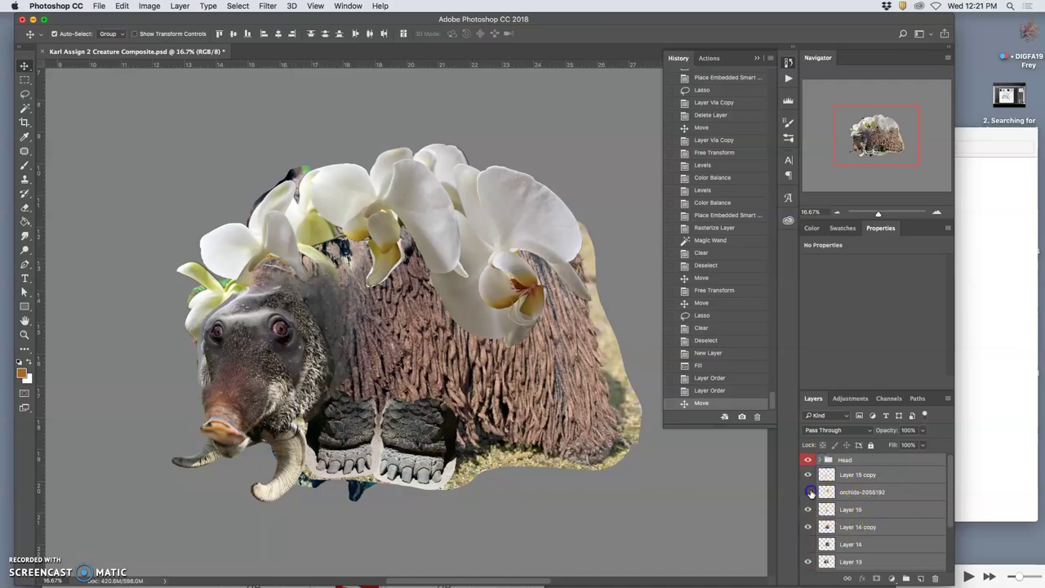
click(809, 492)
click(808, 492)
click(868, 493)
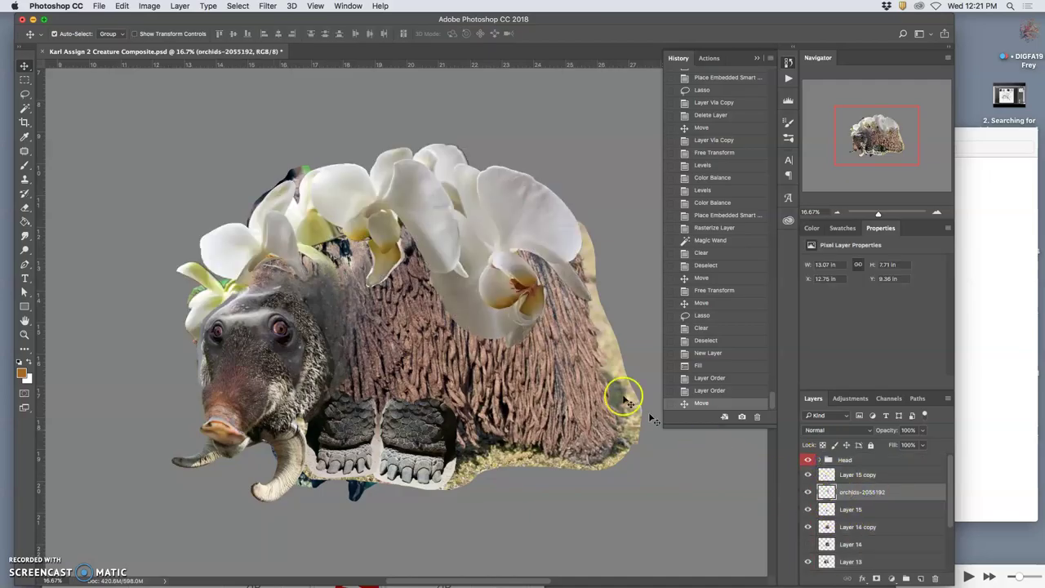
Step: Apply Levels to the orchids with midtone gamma 0.70 and output white lowered to 243
click(150, 6)
mouse_move(189, 35)
click(267, 46)
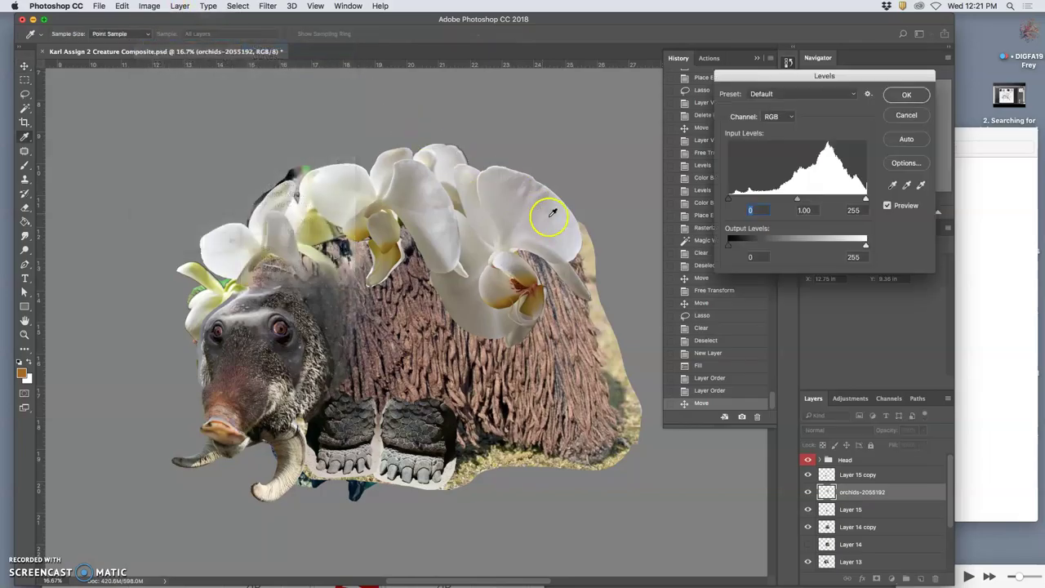
drag(797, 201, 814, 199)
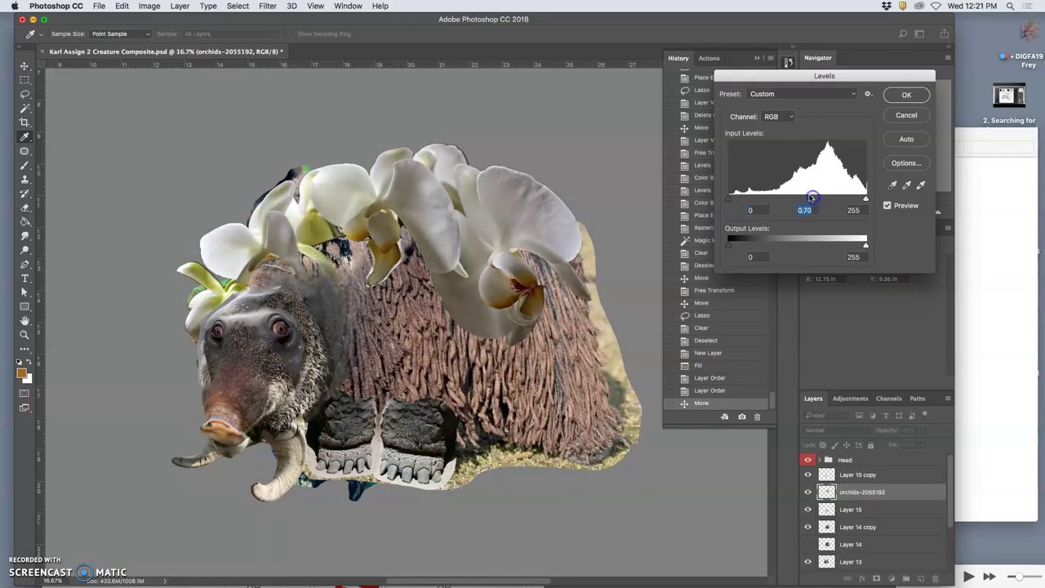
drag(866, 245, 855, 246)
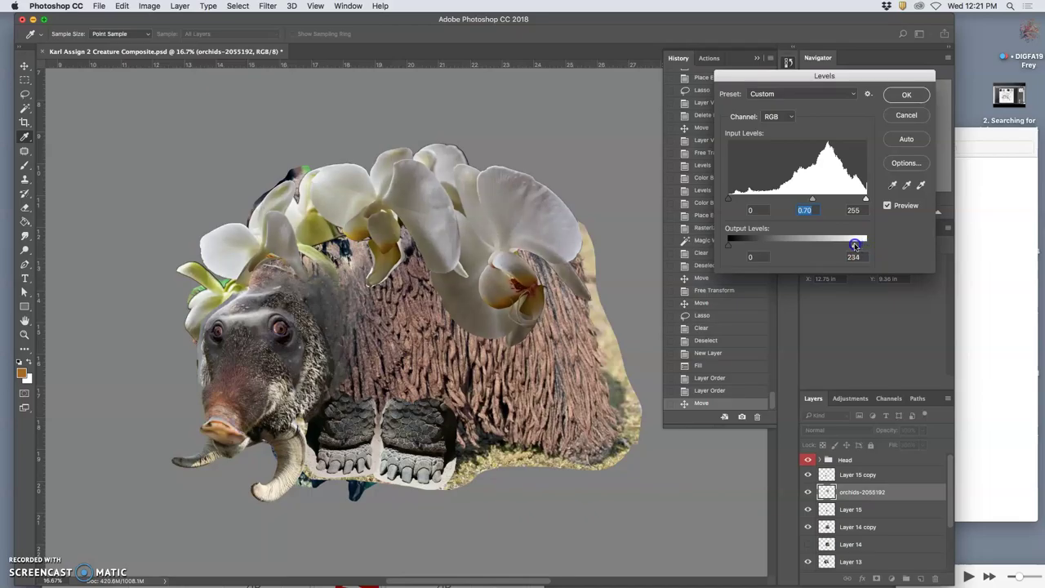
click(906, 93)
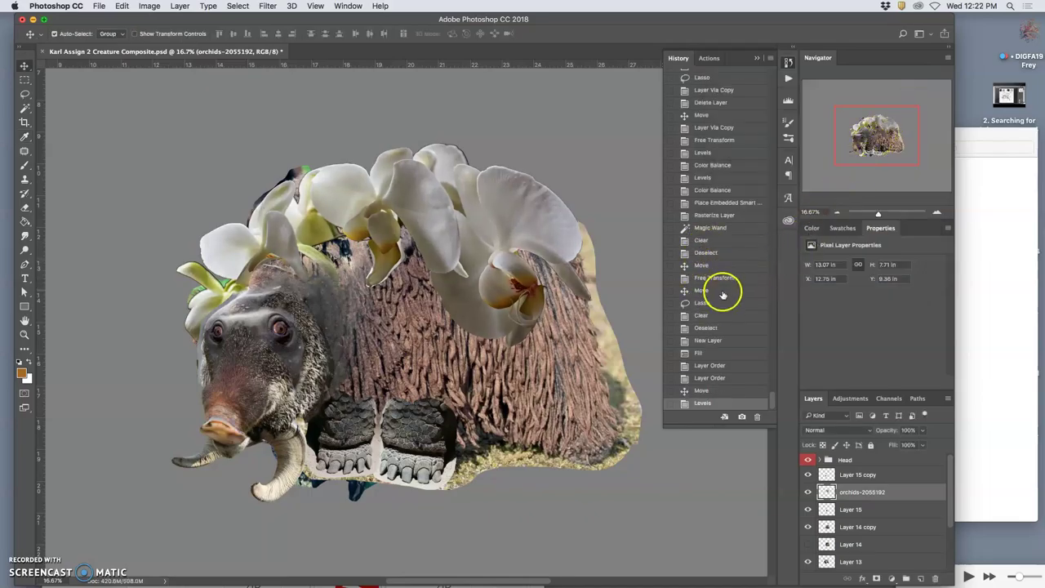
click(149, 6)
mouse_move(171, 36)
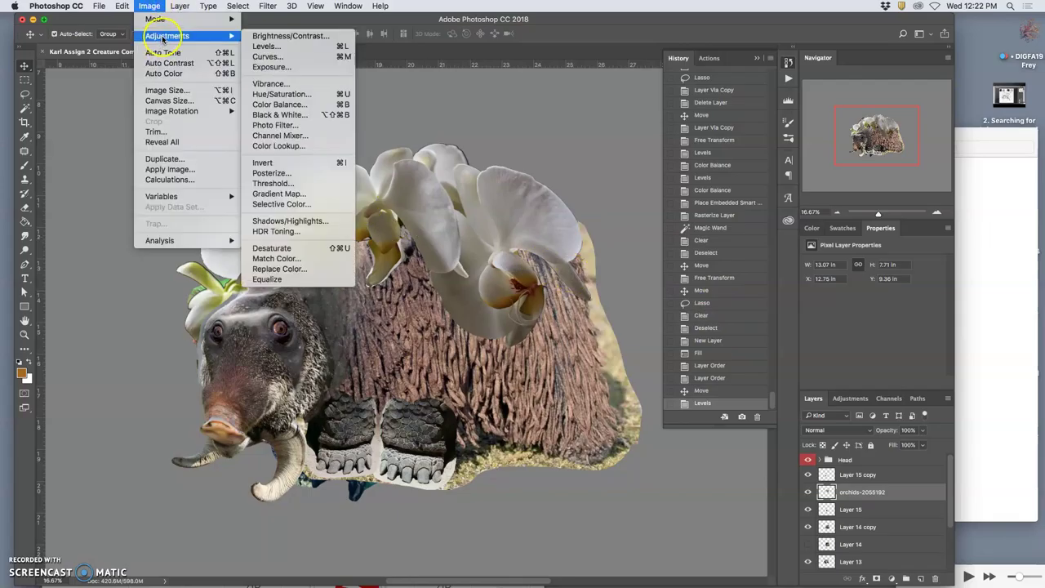
click(269, 109)
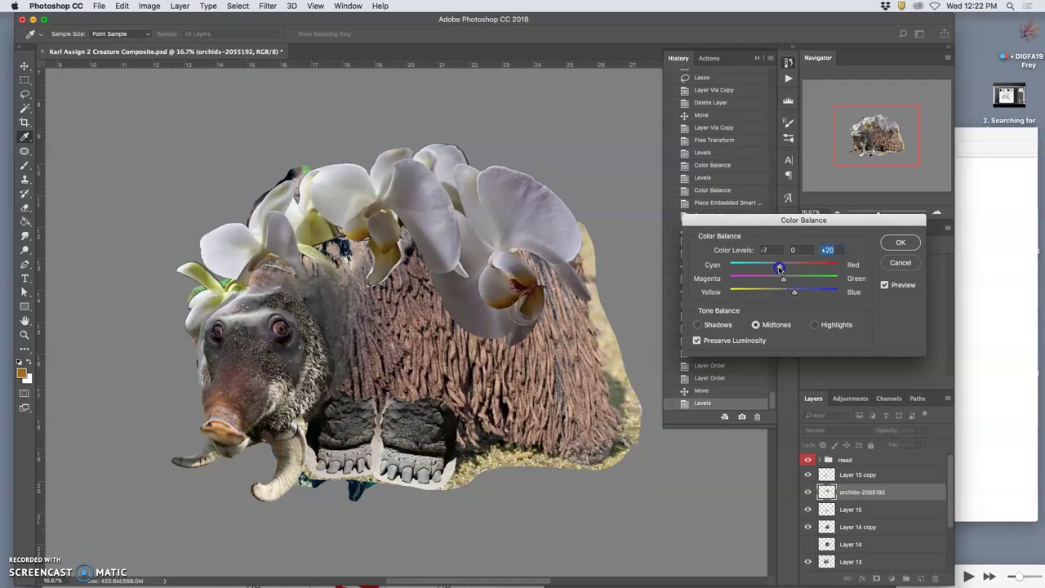
drag(787, 282, 792, 281)
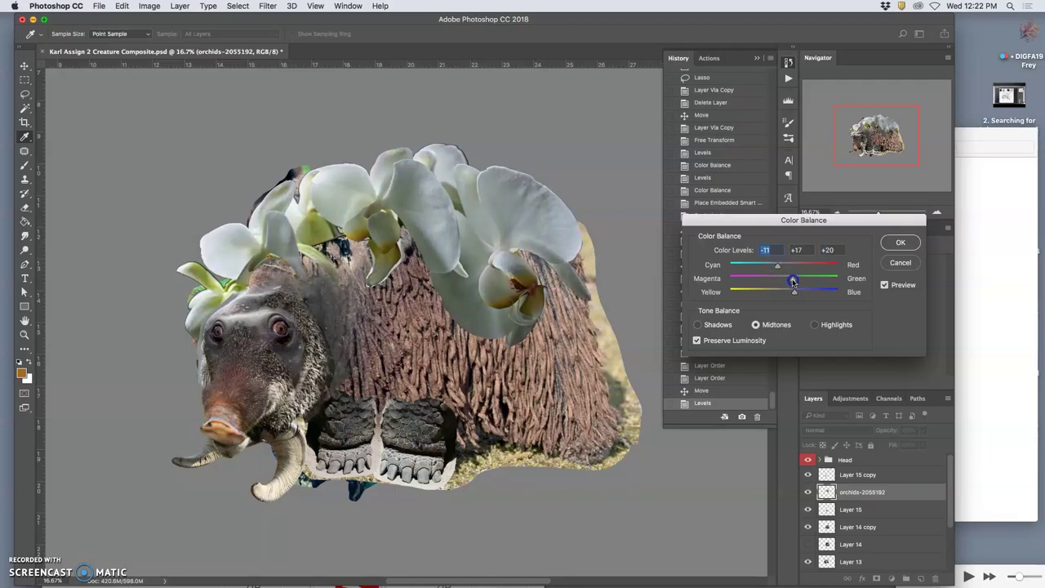
click(896, 241)
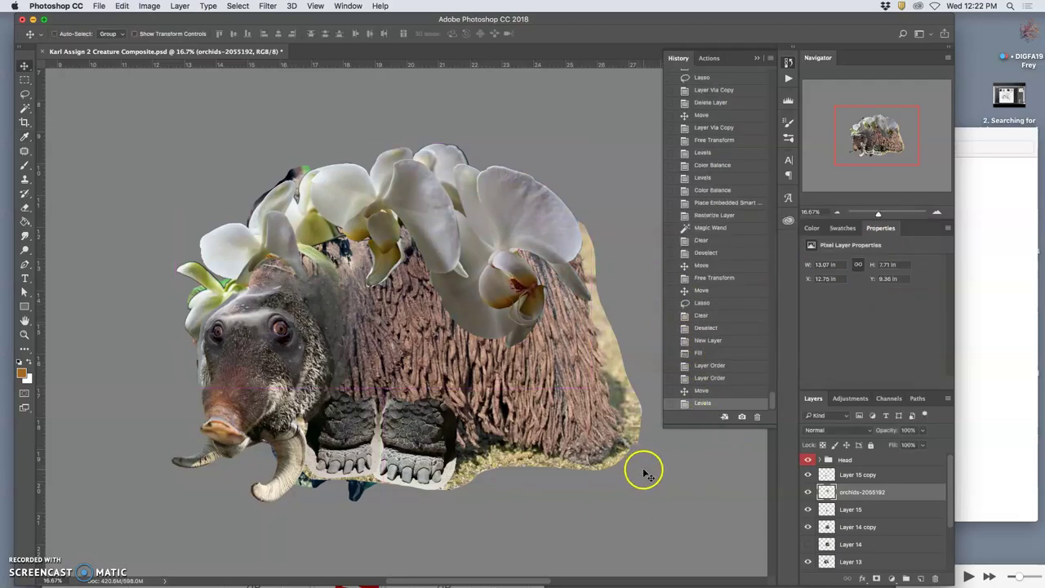
key(super+z)
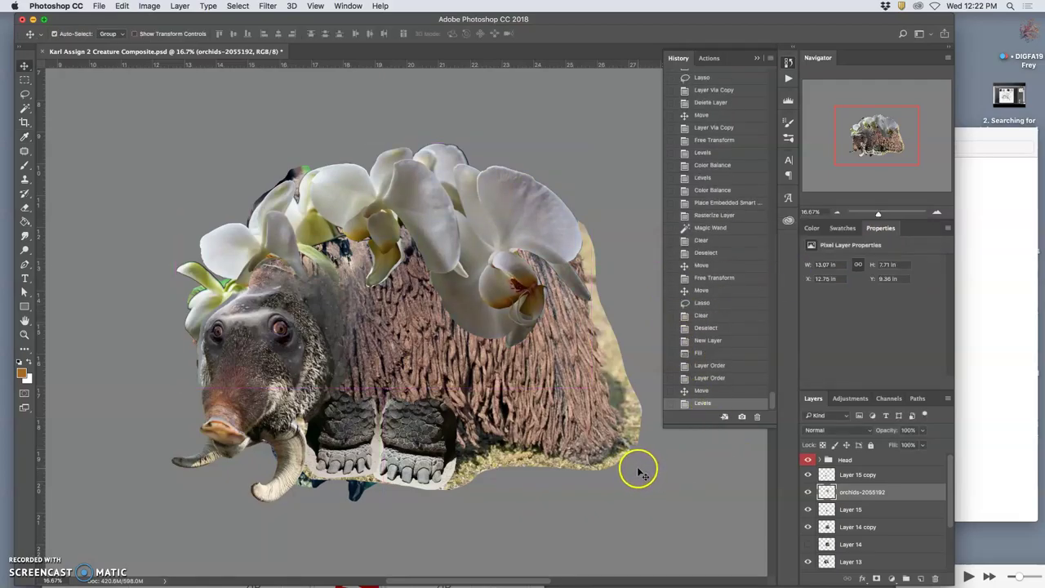
key(super+z)
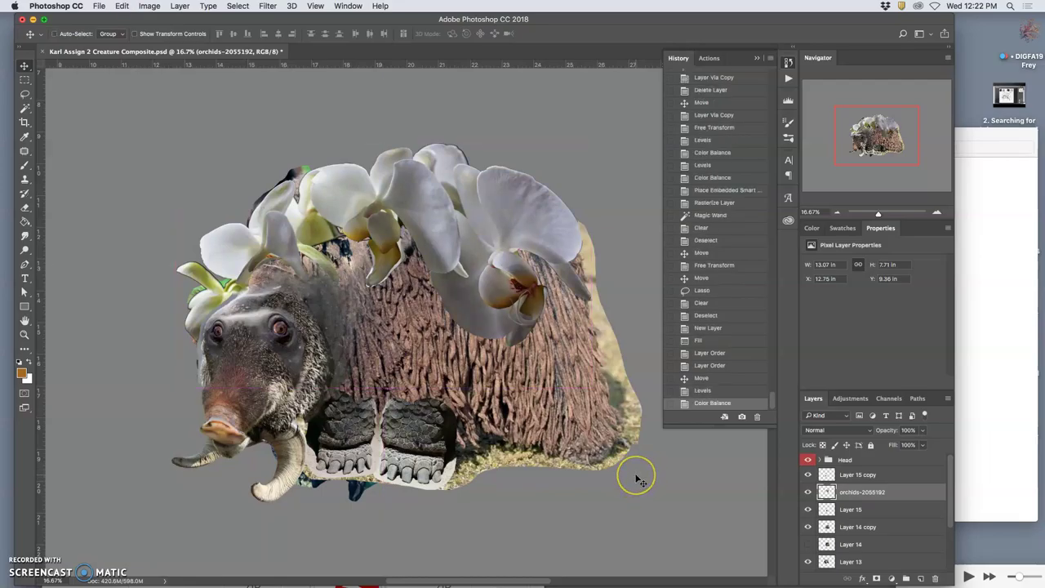
key(super+z)
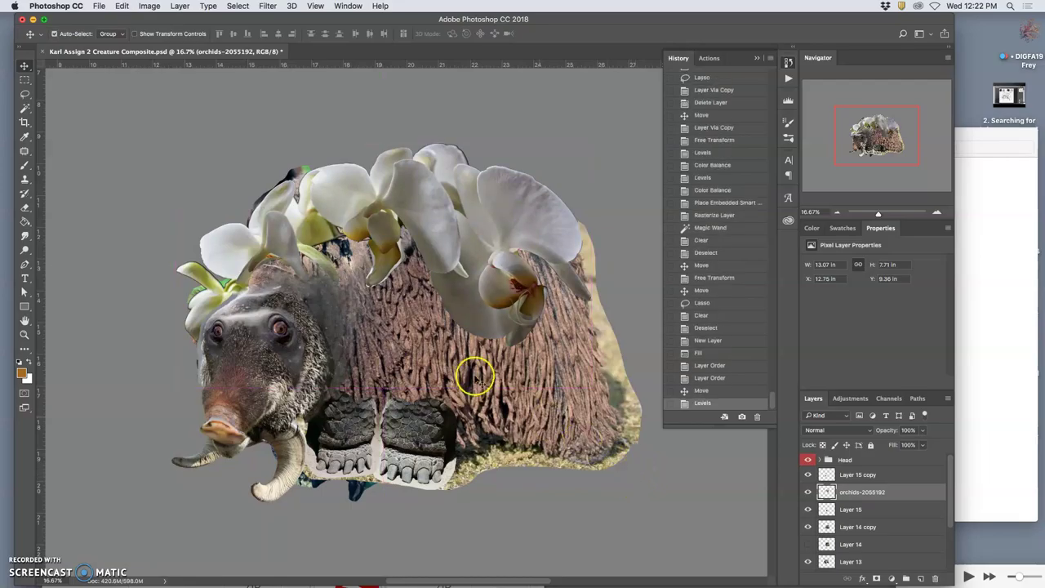